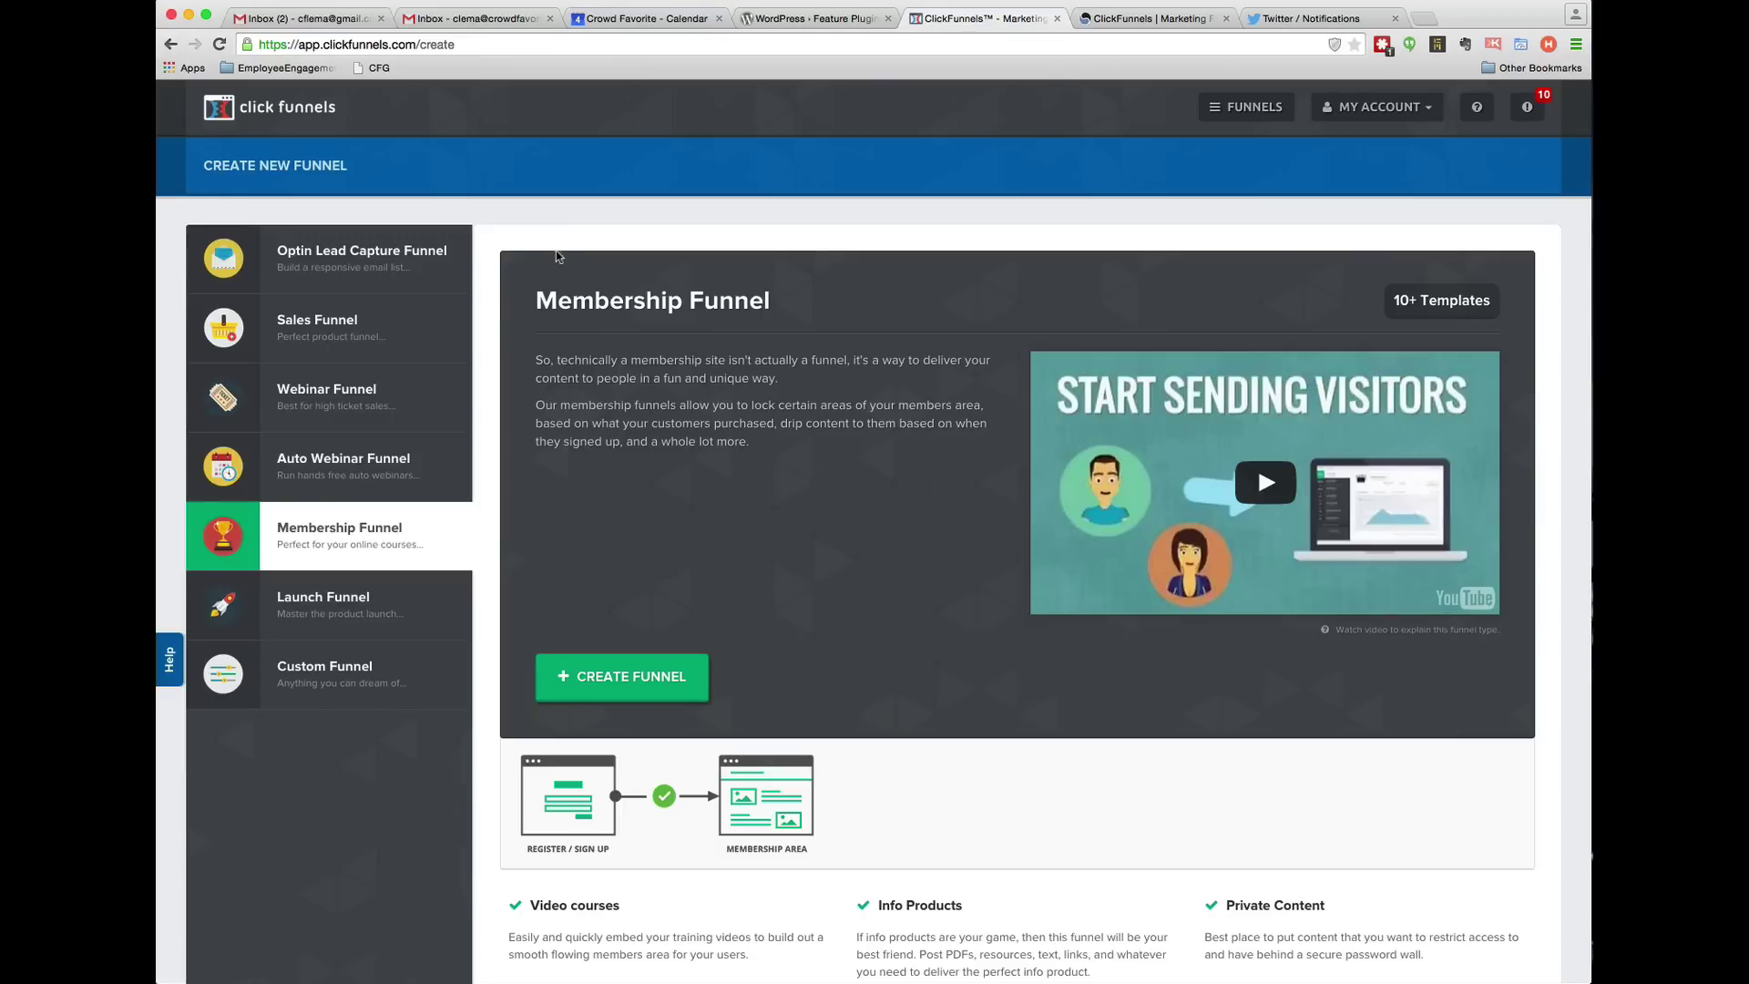
Create a membership funnel named Sticky Teaching and apply the Member Access Dark template to its access page.
{"action": "left_click", "coordinate": [622, 677]}
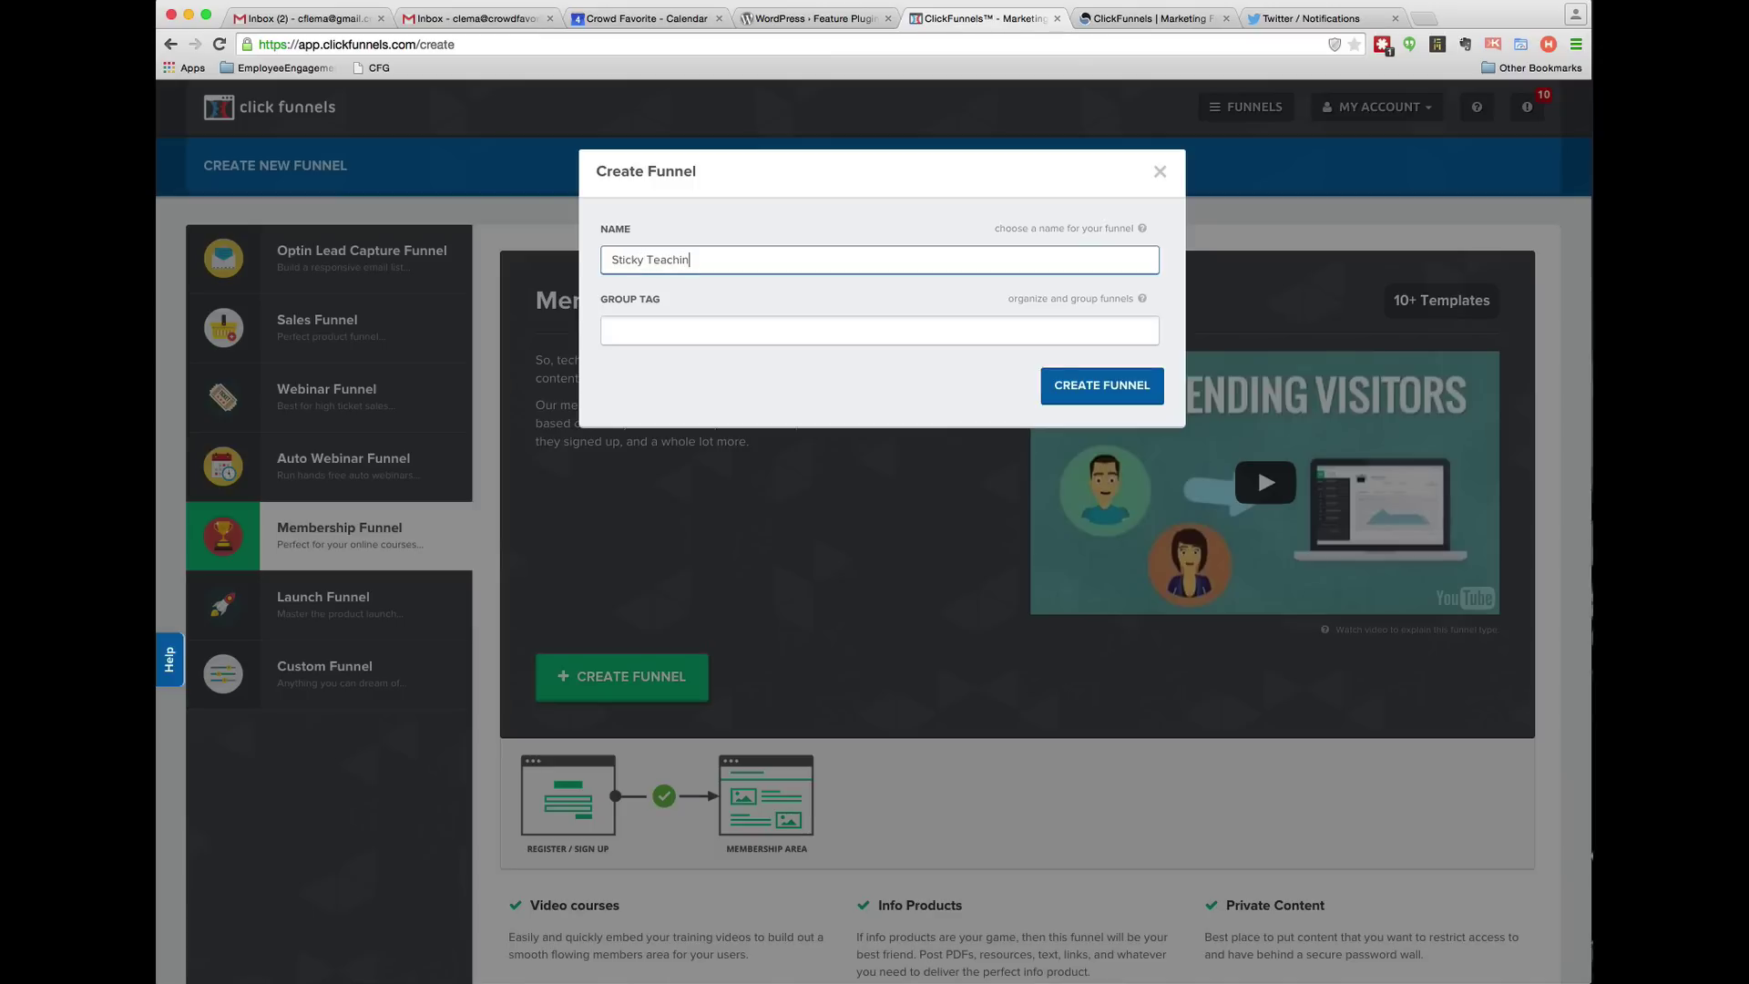
{"action": "left_click", "coordinate": [1103, 396]}
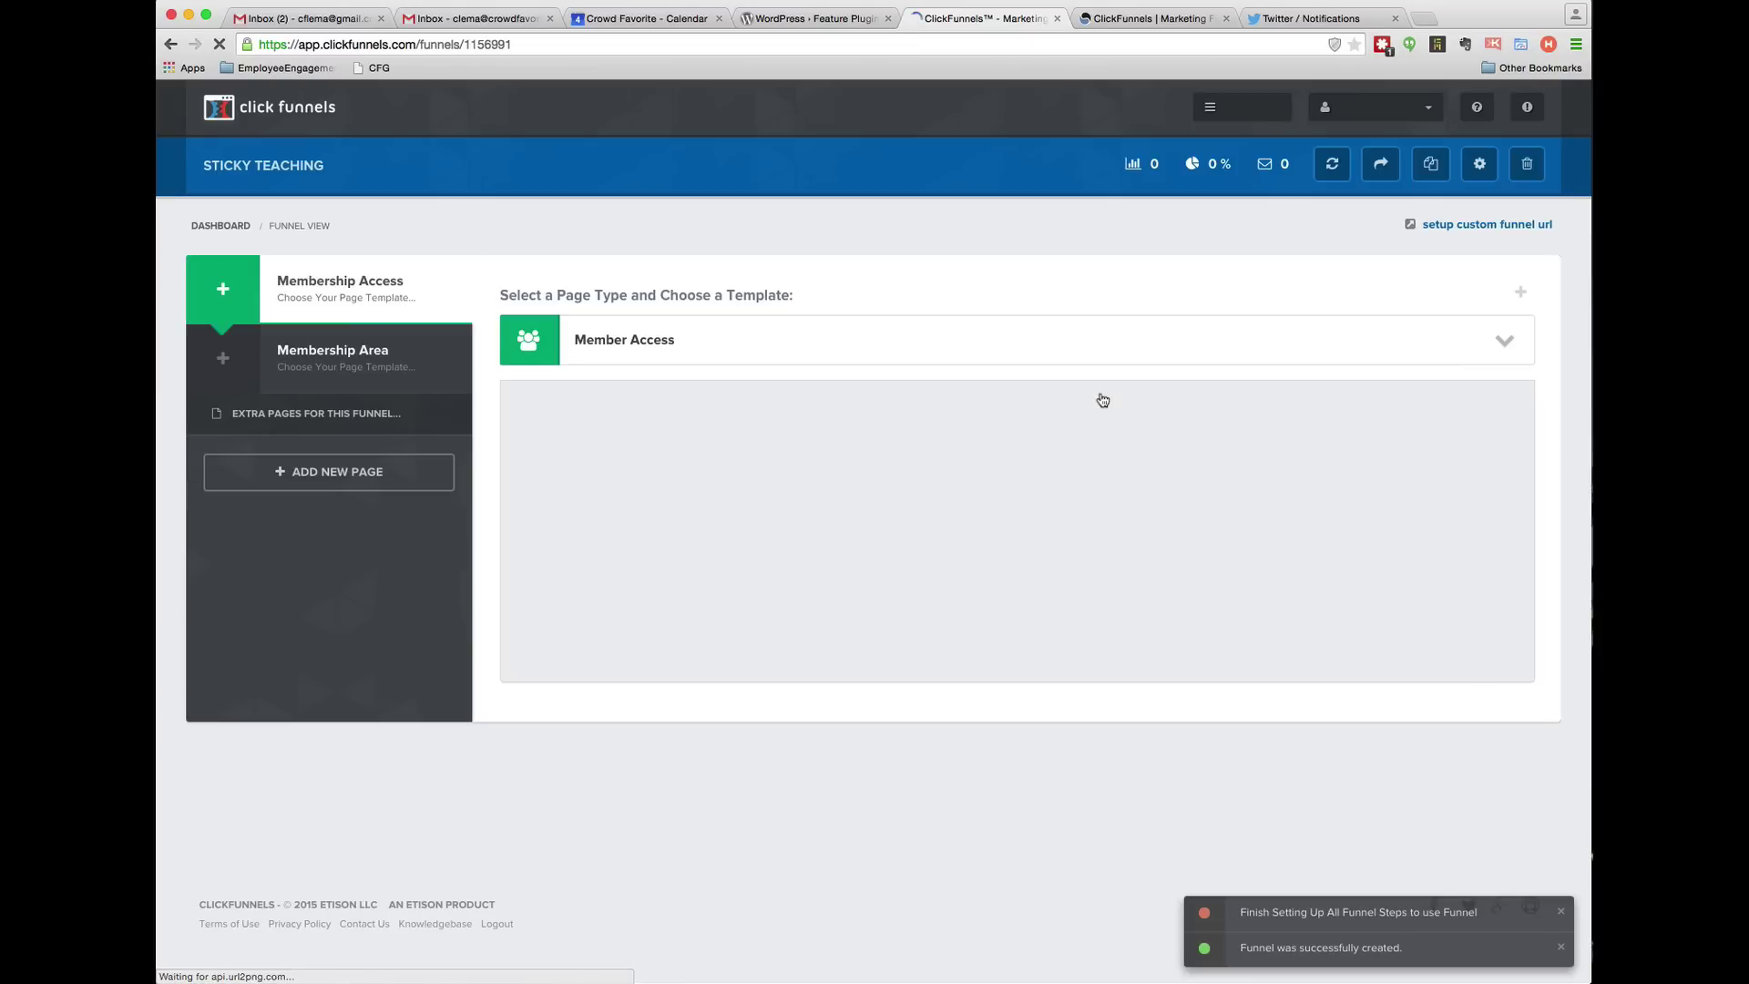
{"action": "mouse_move", "coordinate": [1040, 453]}
{"action": "mouse_move", "coordinate": [915, 529]}
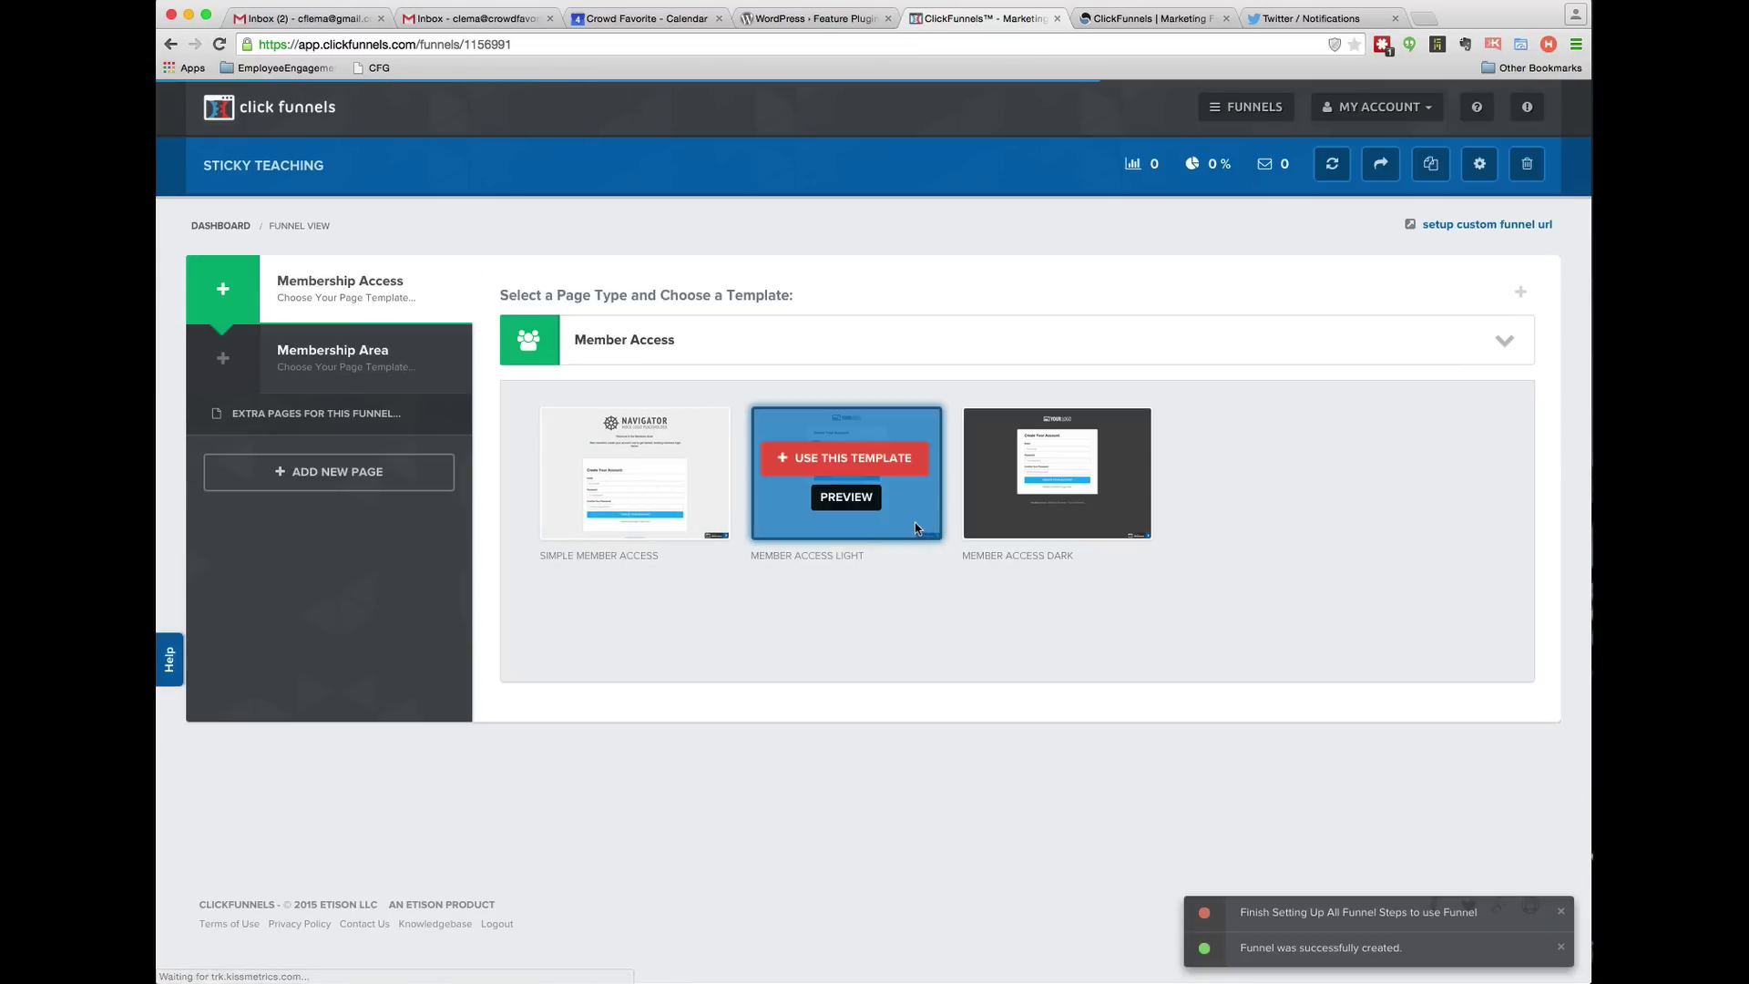
{"action": "mouse_move", "coordinate": [703, 525]}
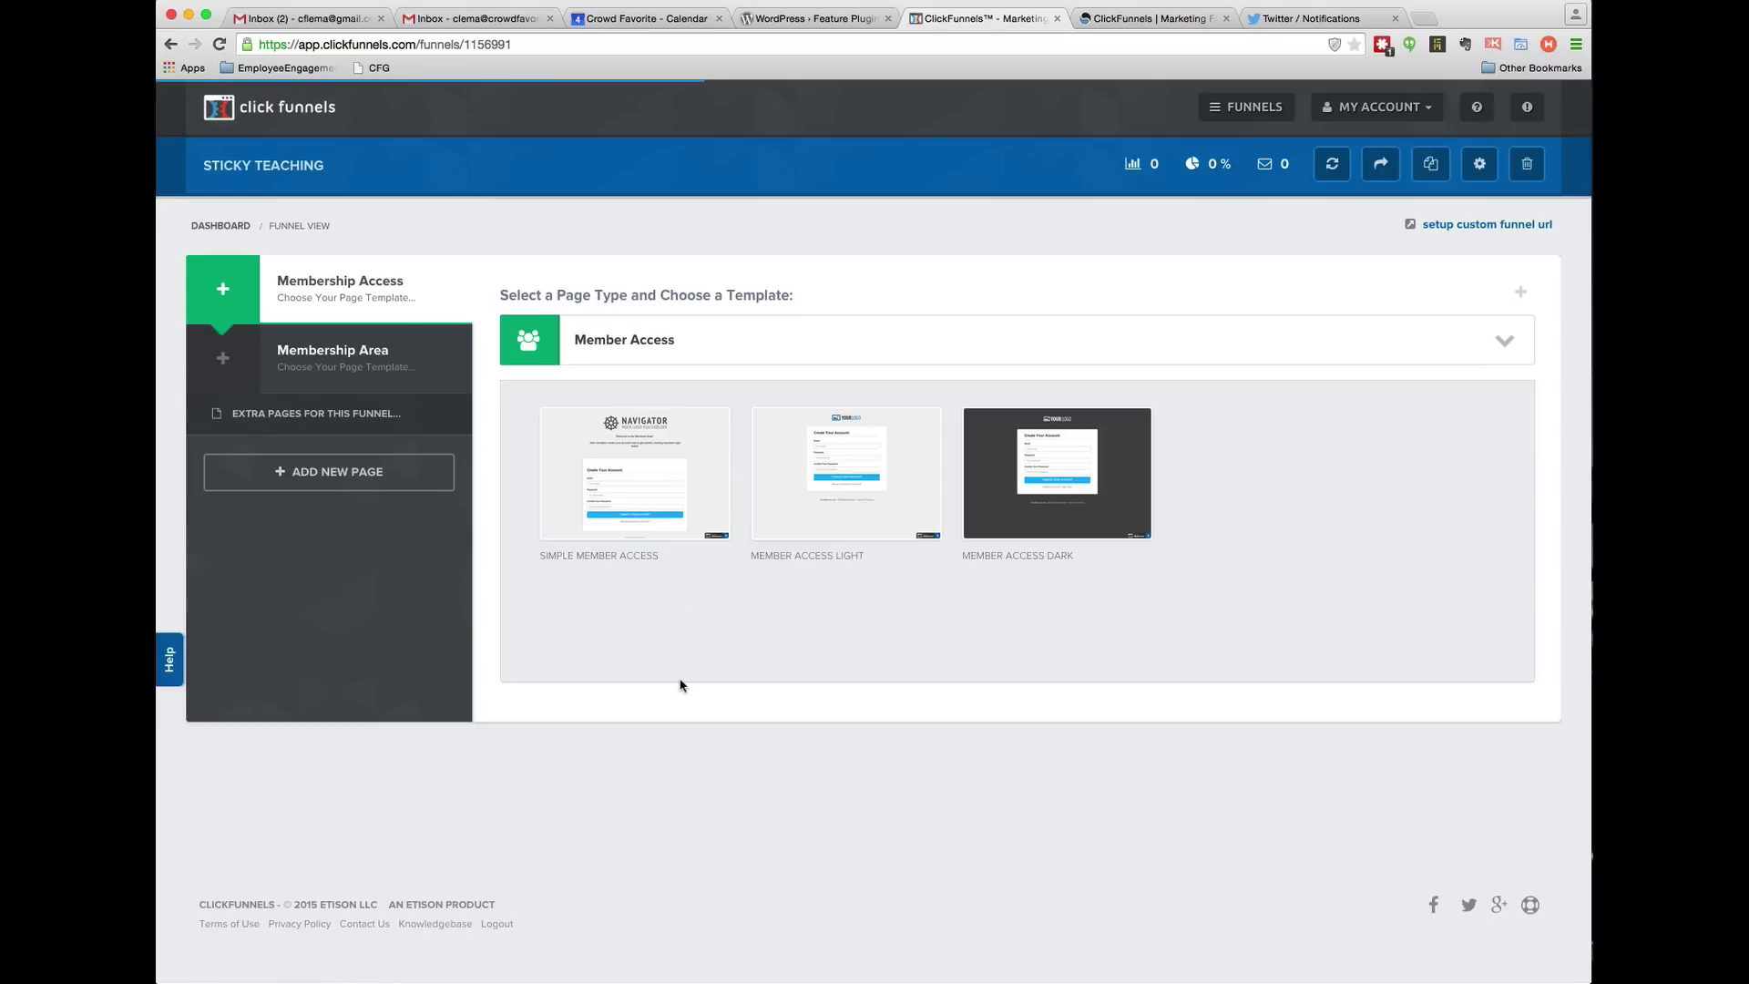
{"action": "mouse_move", "coordinate": [805, 503]}
{"action": "mouse_move", "coordinate": [989, 501]}
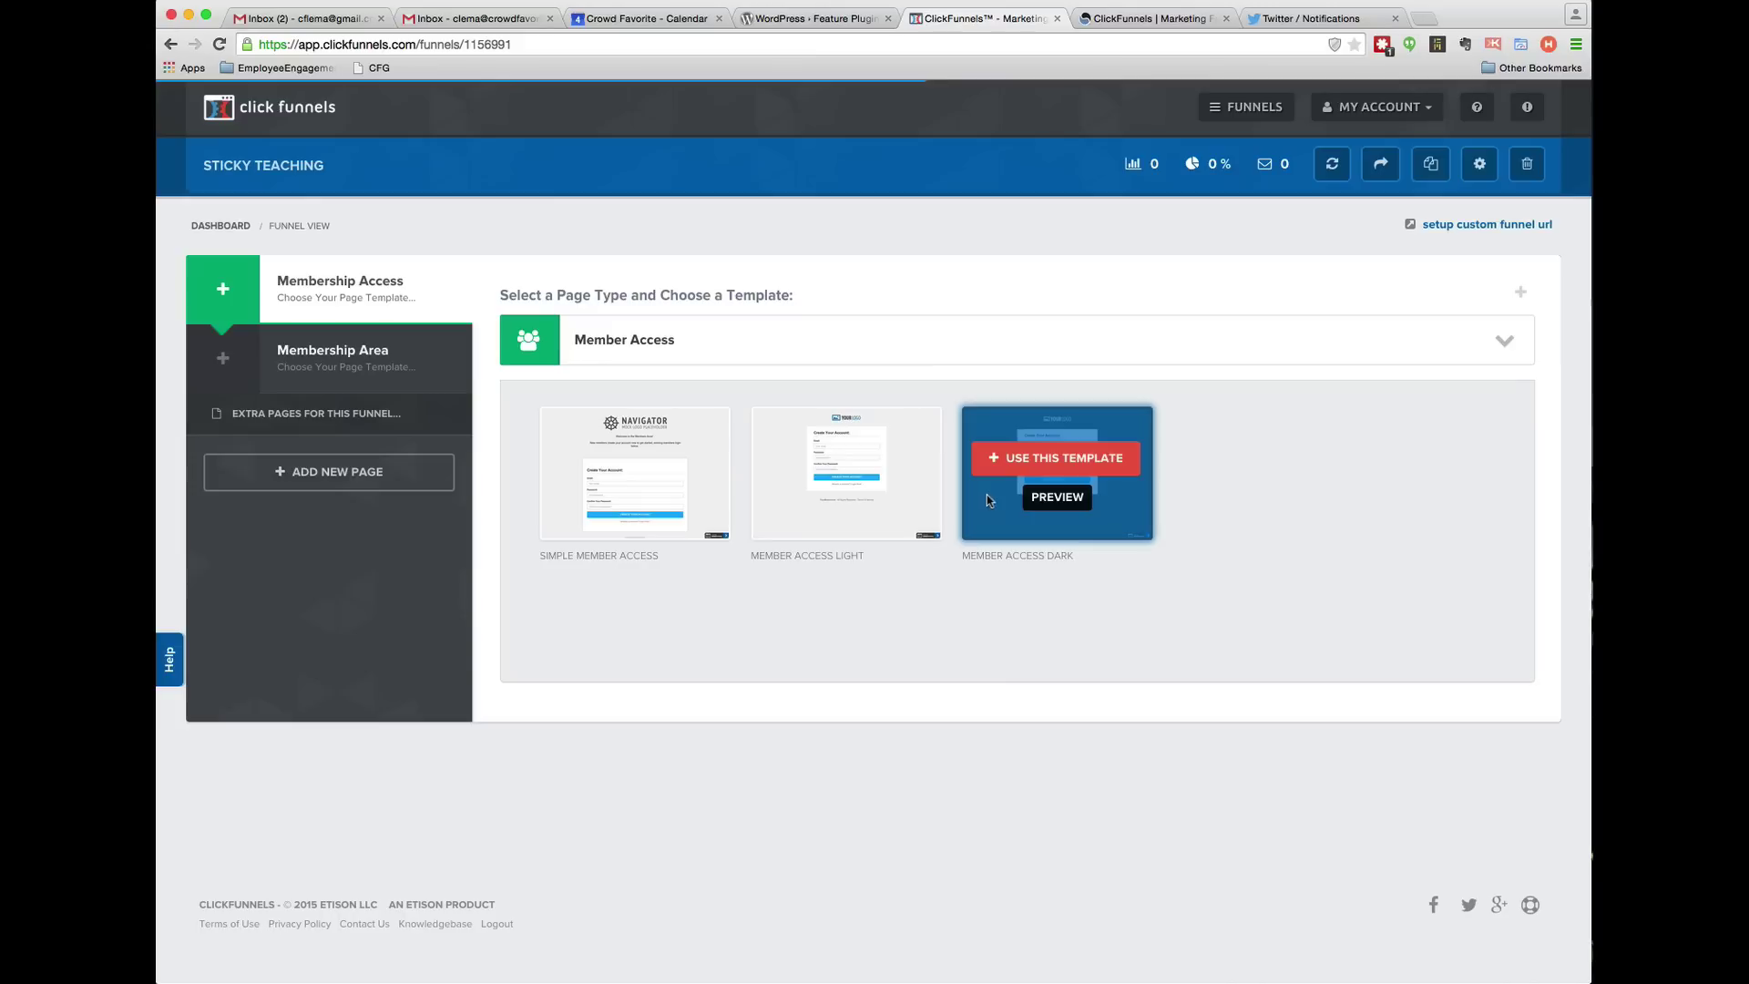
{"action": "left_click", "coordinate": [1022, 470]}
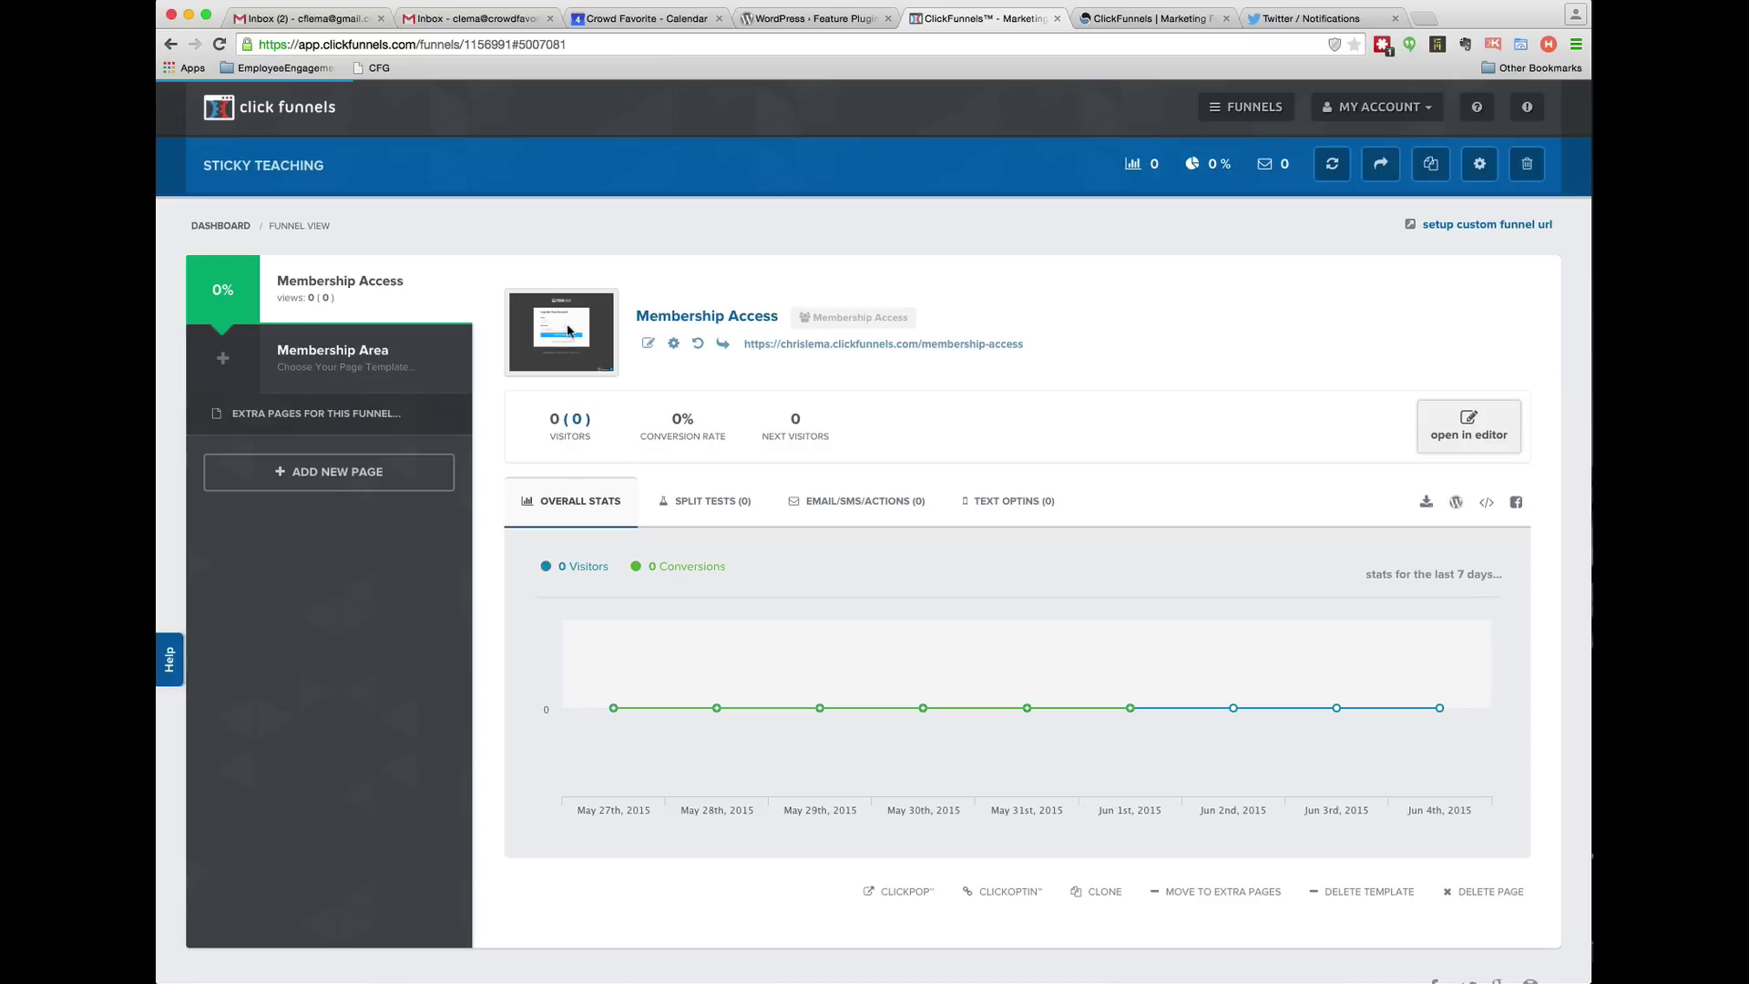
Open the Sticky Teaching Membership Access page in the page editor.
{"action": "left_click", "coordinate": [649, 344]}
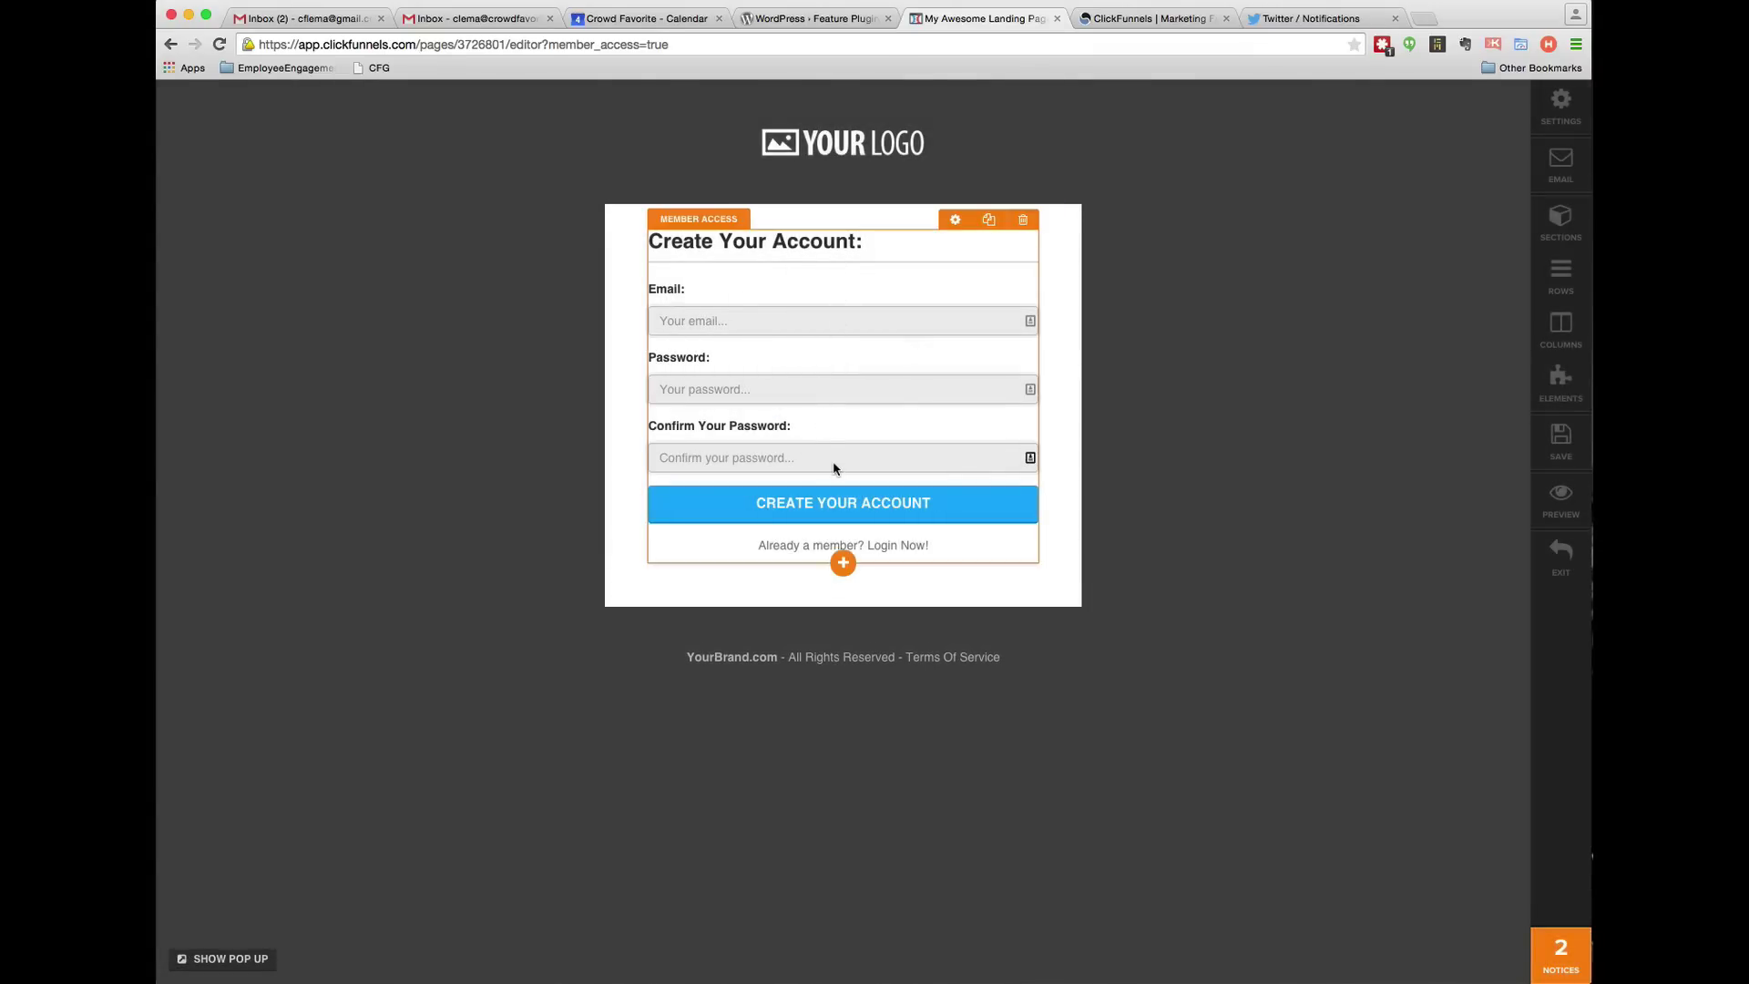
Replace 'YourBrand' with 'StickyTeaching' in the footer so it reads StickyTeaching.com.
{"action": "left_click", "coordinate": [746, 641]}
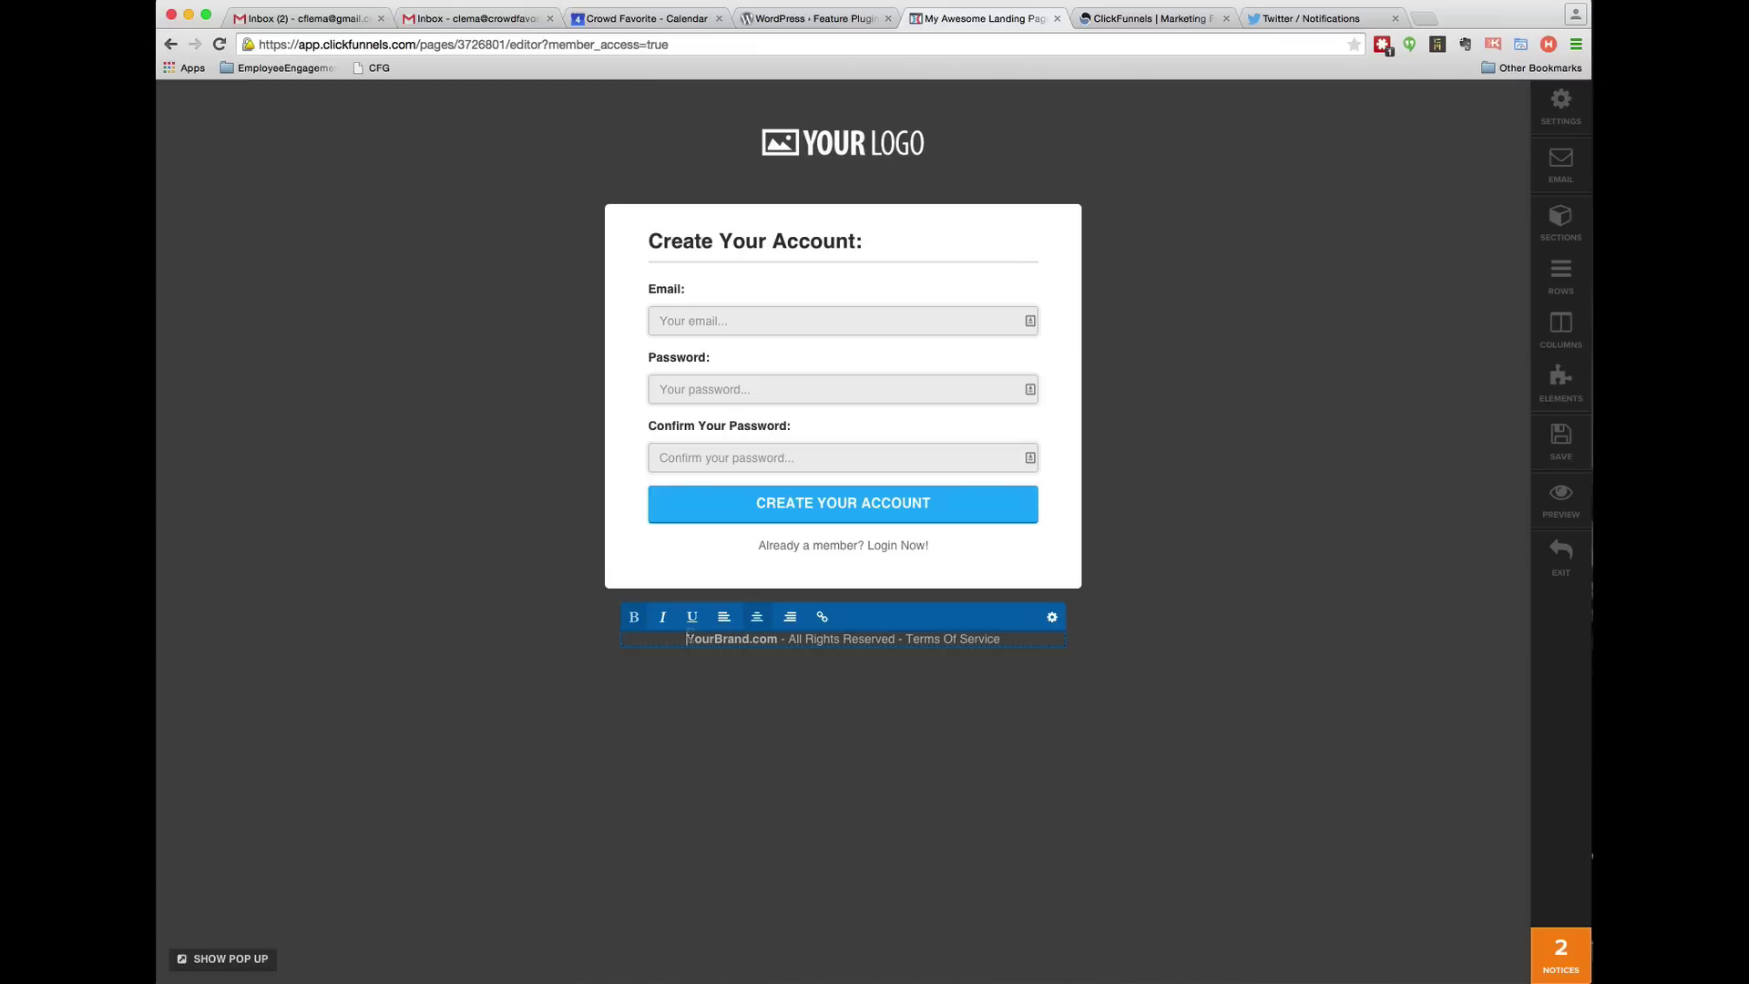
{"action": "left_click_drag", "start_coordinate": [688, 635], "coordinate": [748, 638]}
{"action": "type", "text": "Sti"}
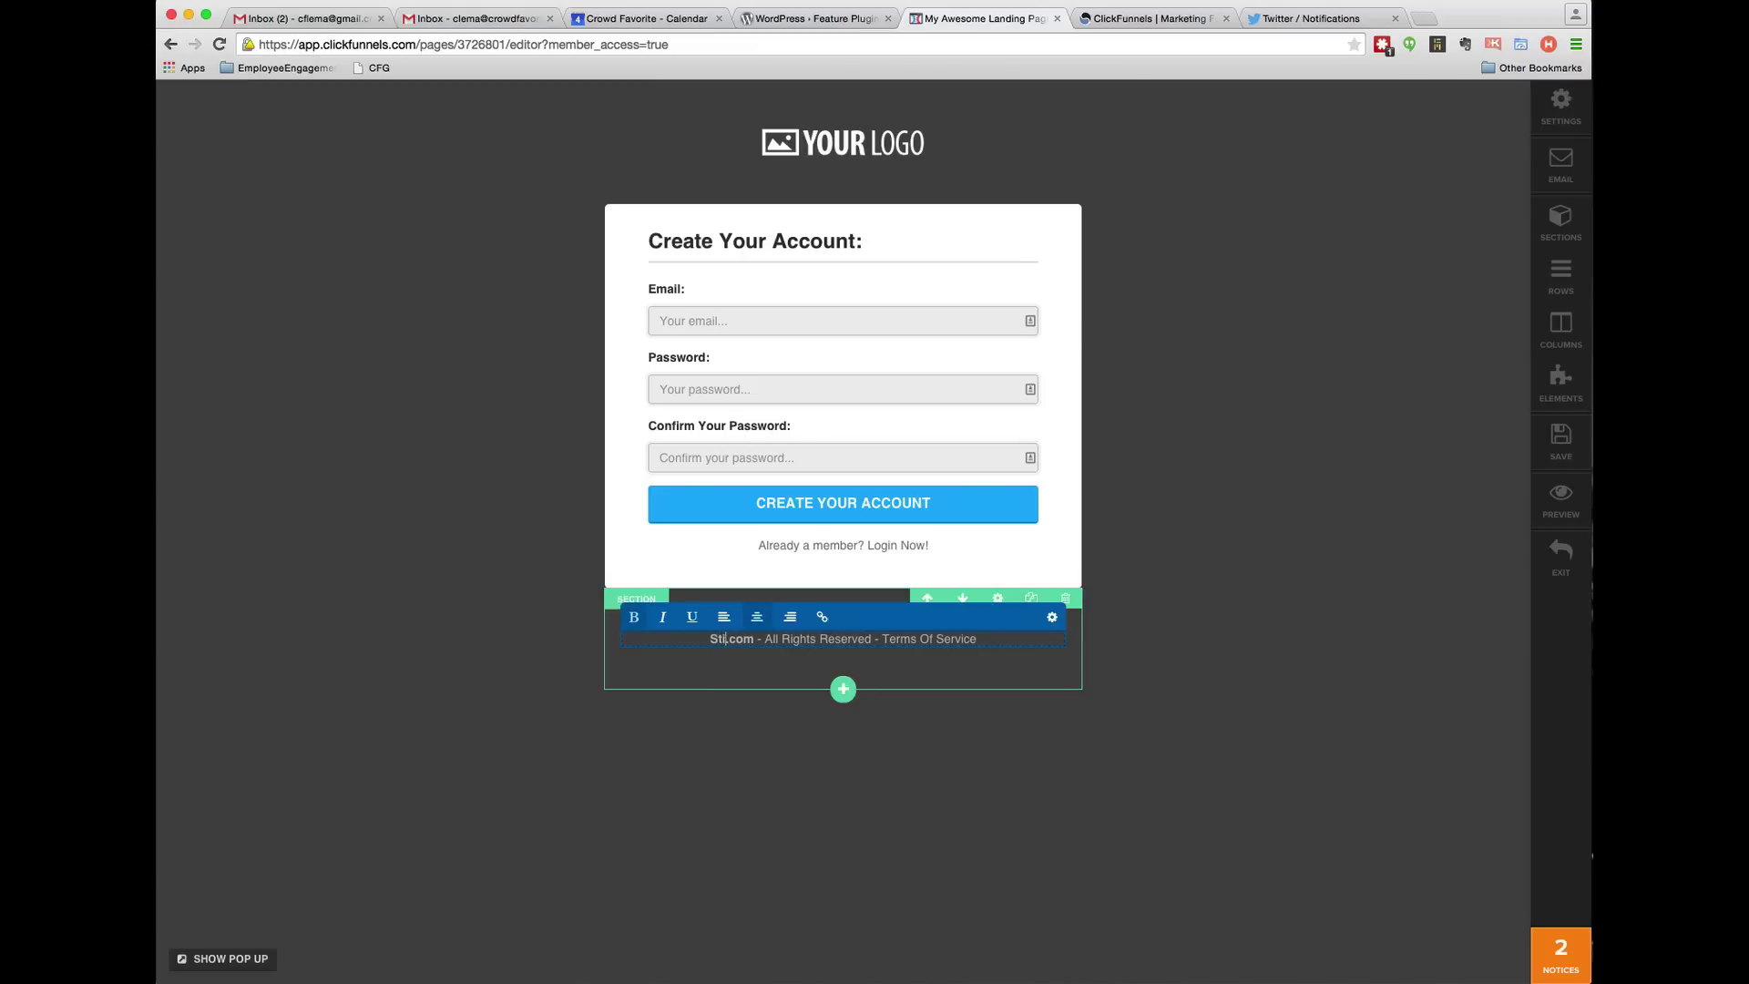
{"action": "type", "text": "ckyTeaching"}
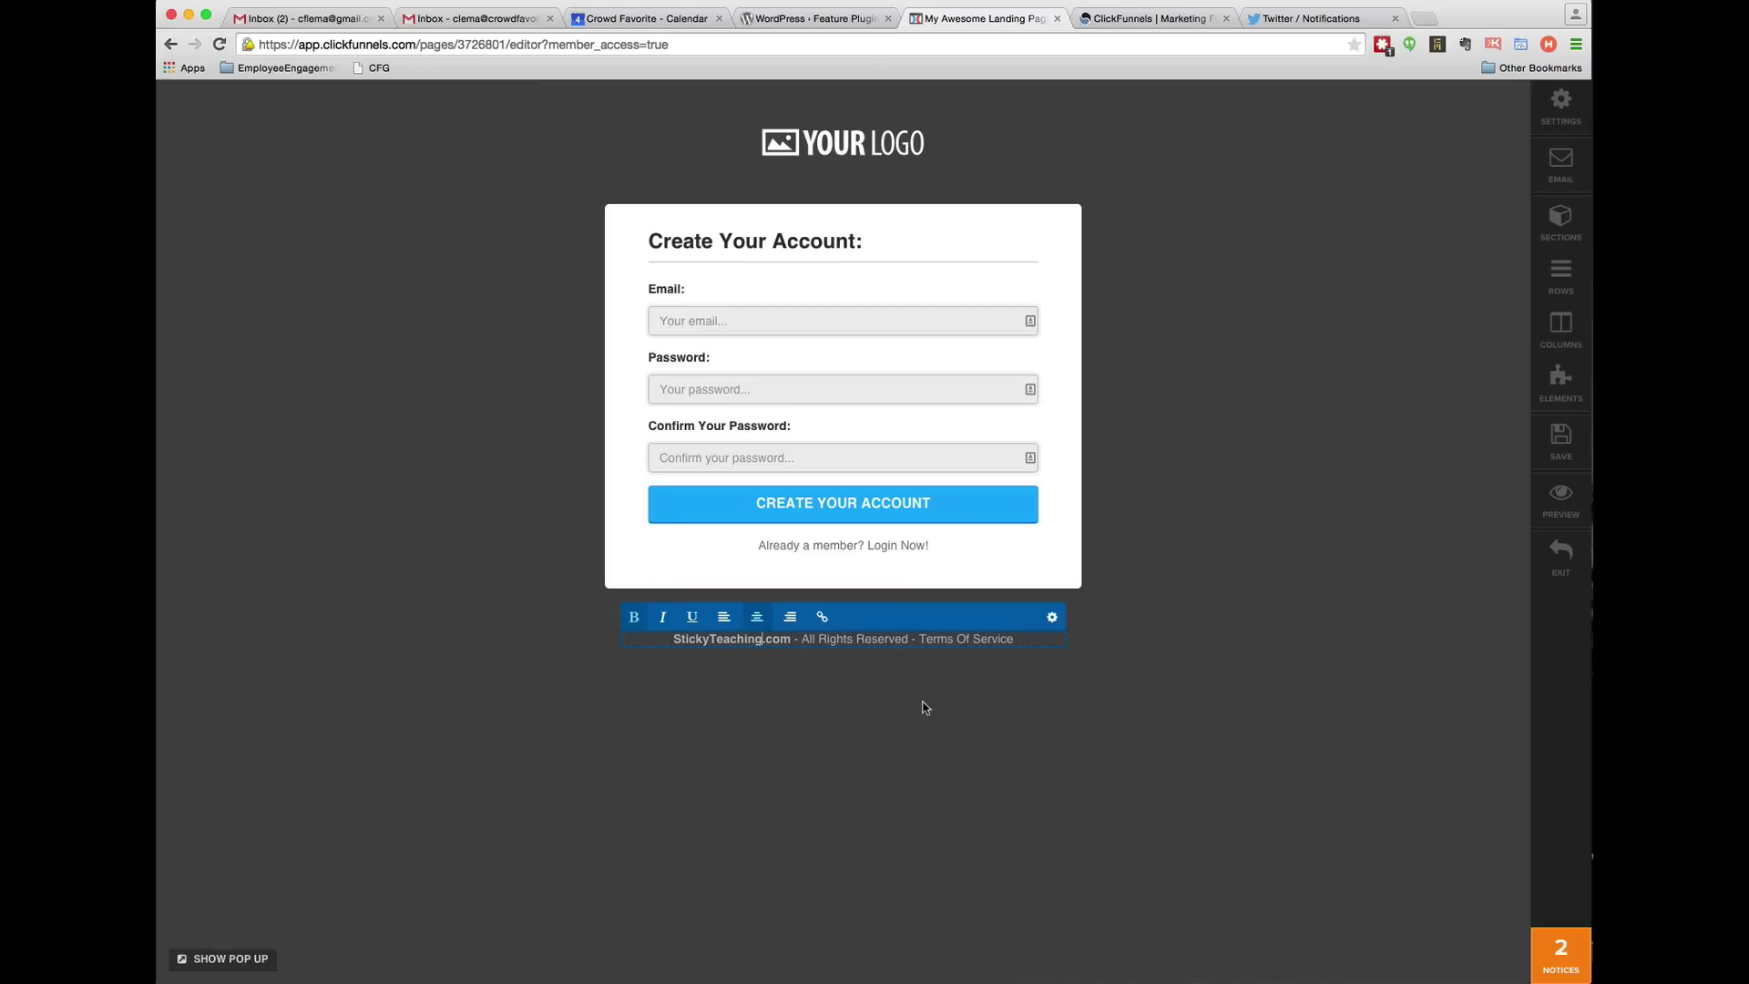
{"action": "left_click", "coordinate": [911, 736]}
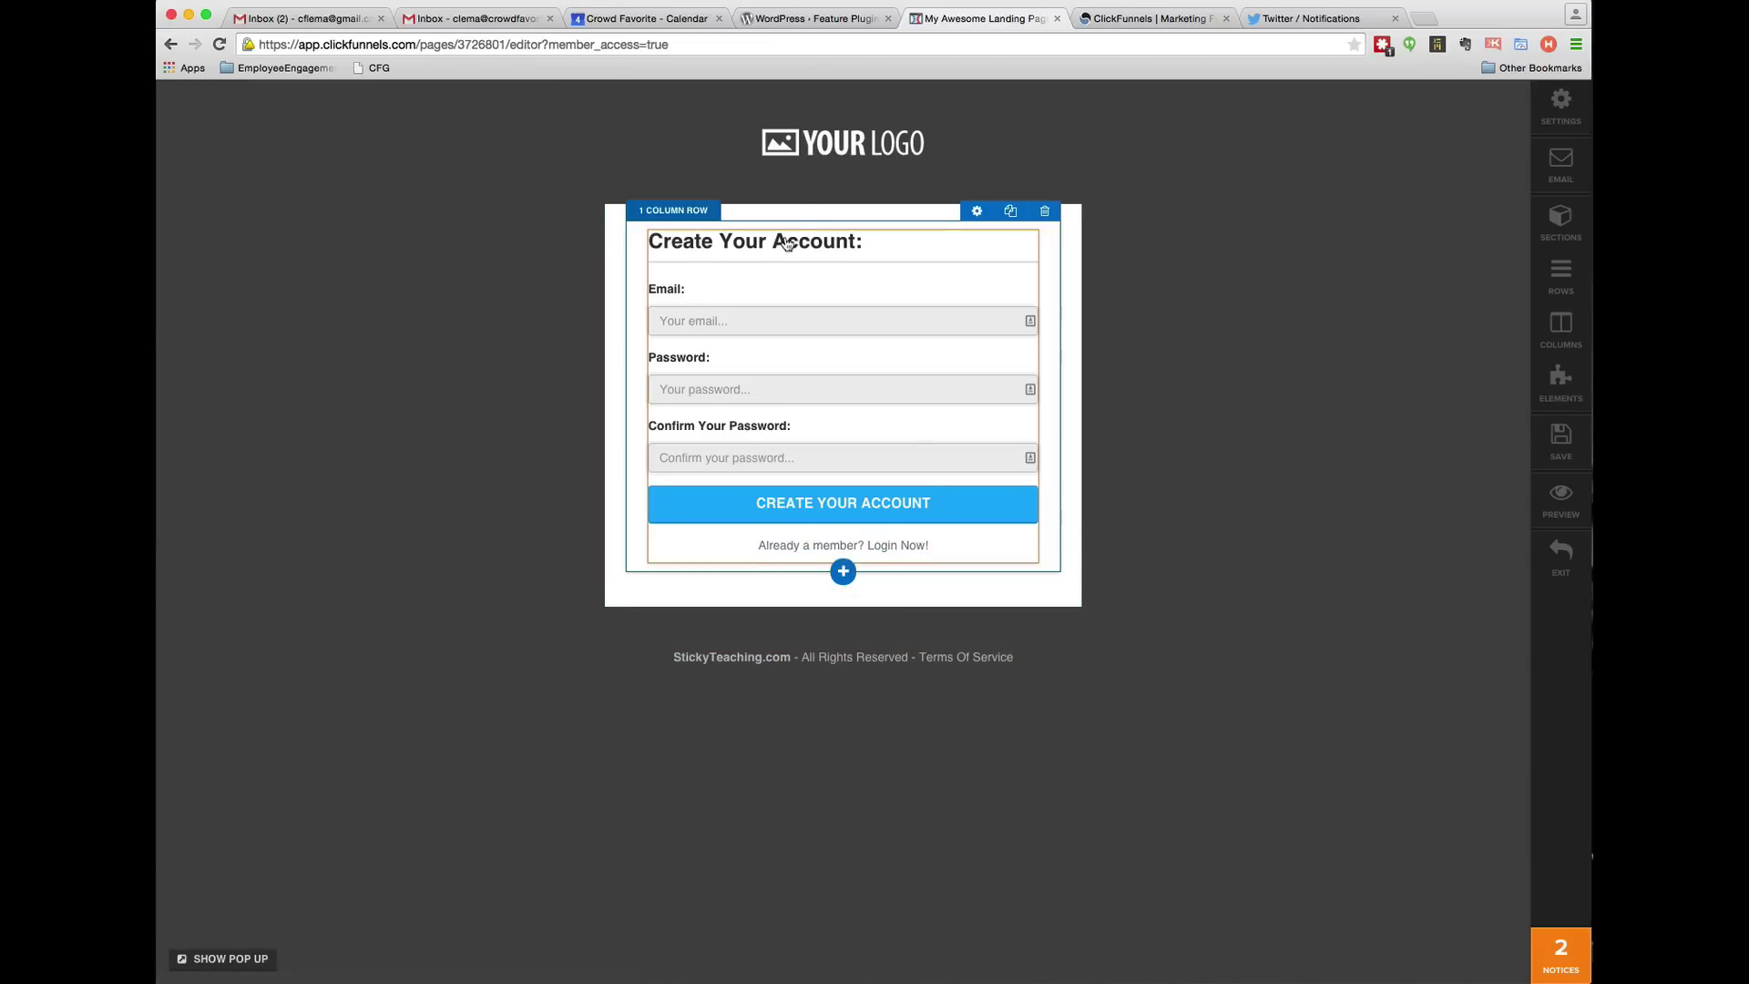
Delete the logo image from the top row of the access page.
{"action": "left_click", "coordinate": [836, 152]}
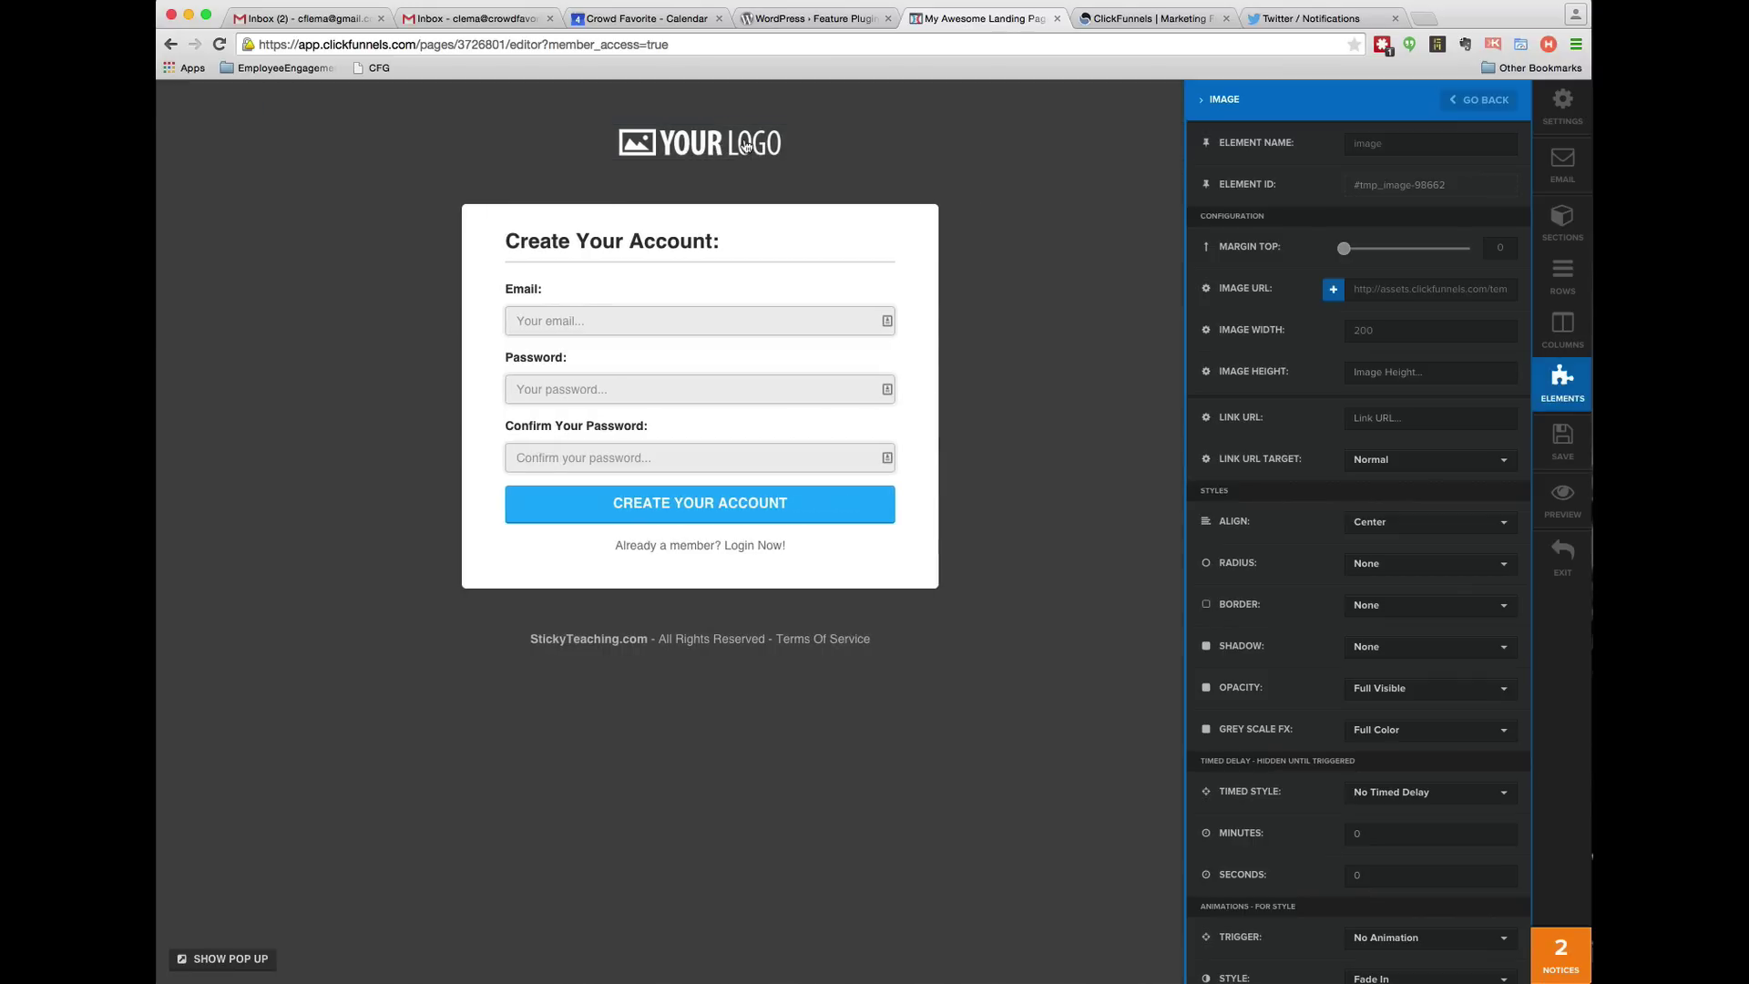
{"action": "left_click", "coordinate": [1457, 106]}
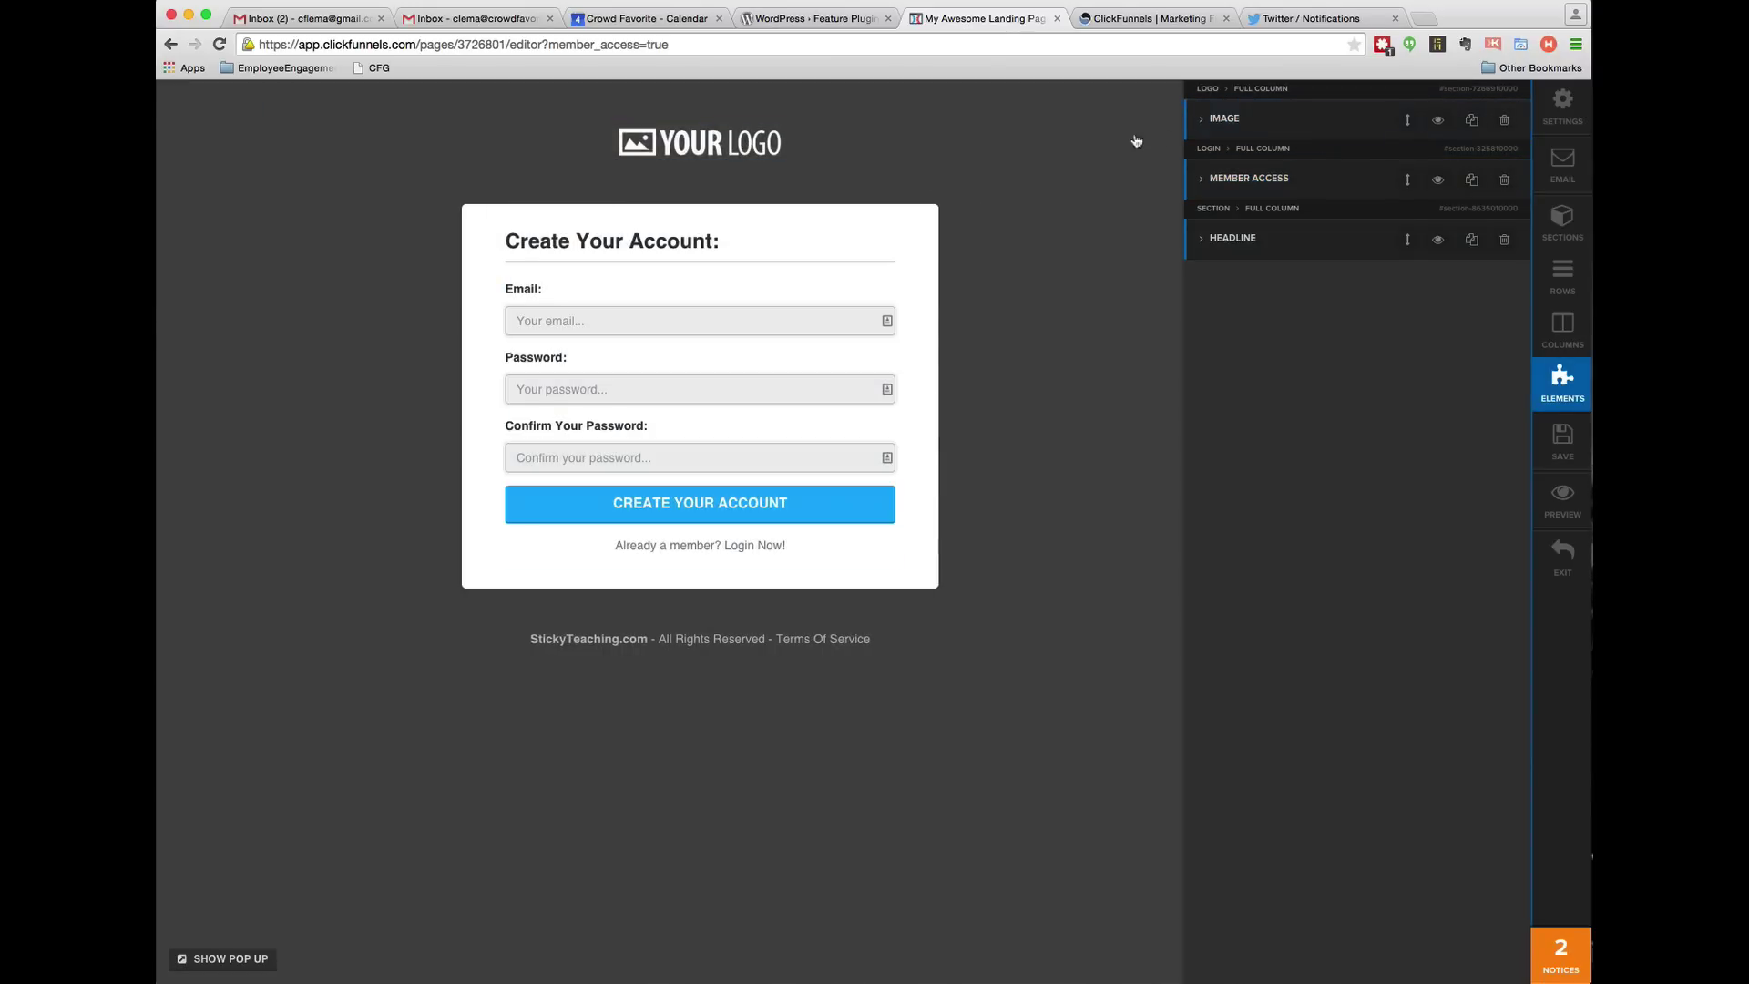
{"action": "left_click", "coordinate": [1504, 121]}
{"action": "left_click", "coordinate": [1039, 366]}
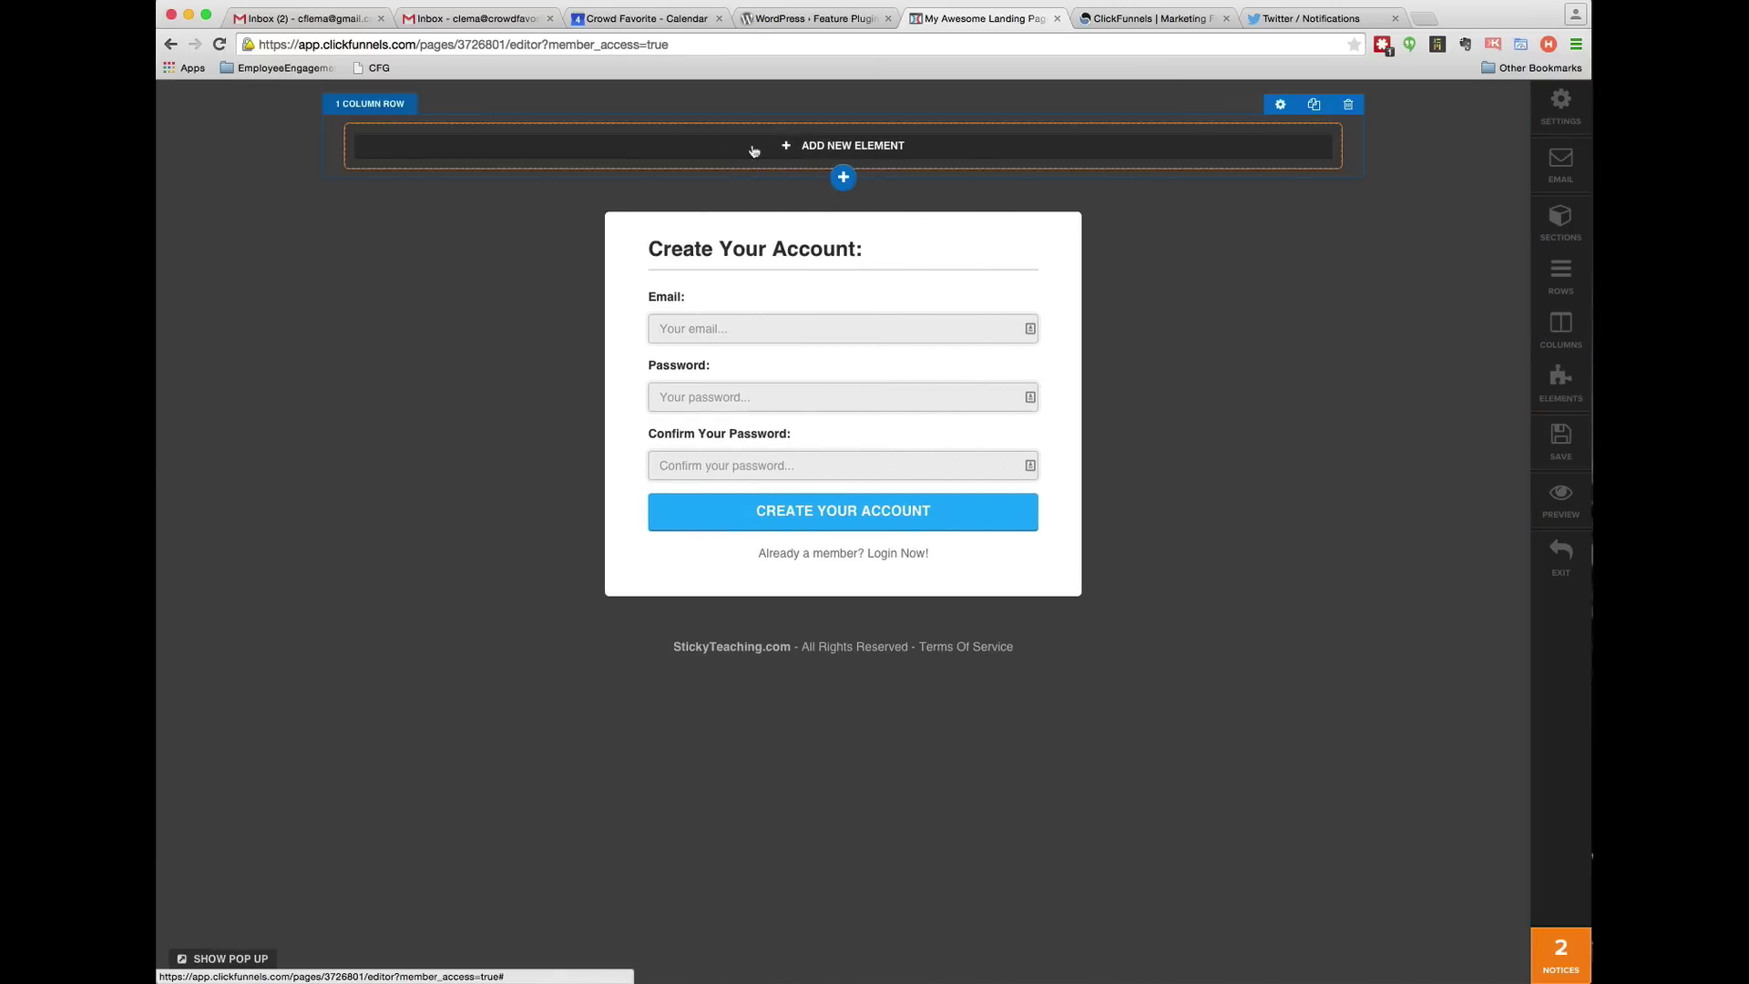
Add a headline to the empty top row reading 'STICKY TEACHING'.
{"action": "left_click", "coordinate": [801, 147]}
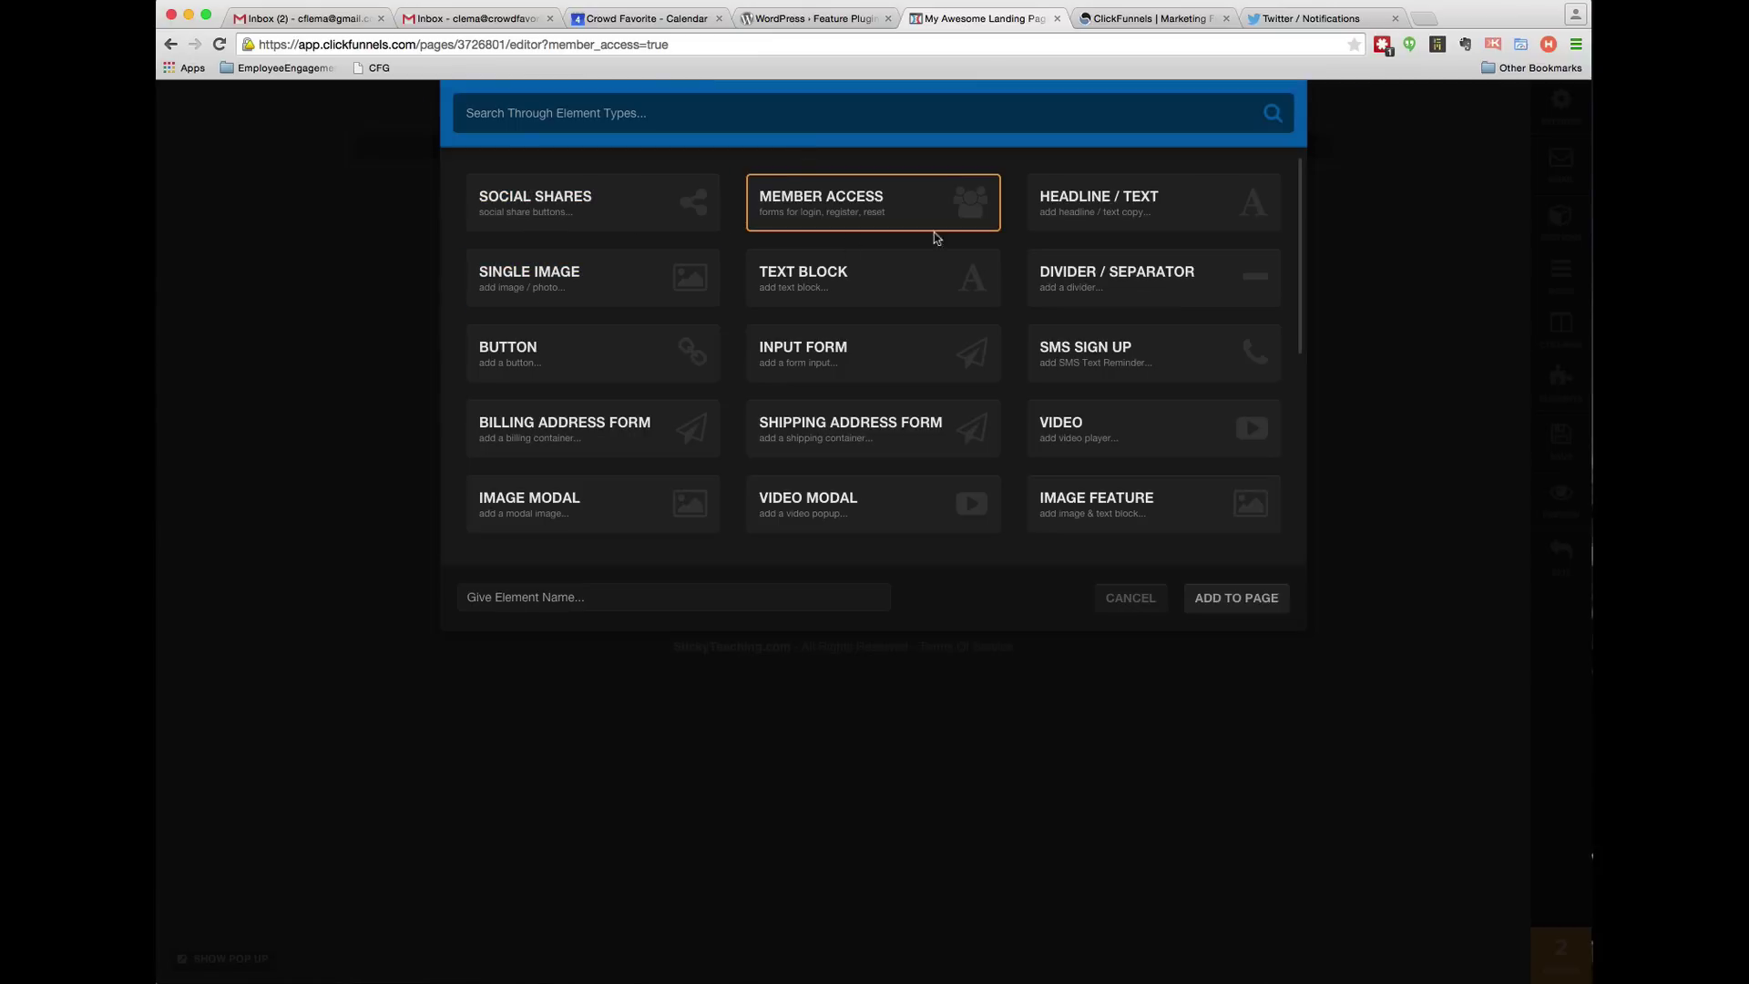
{"action": "left_click", "coordinate": [1236, 597]}
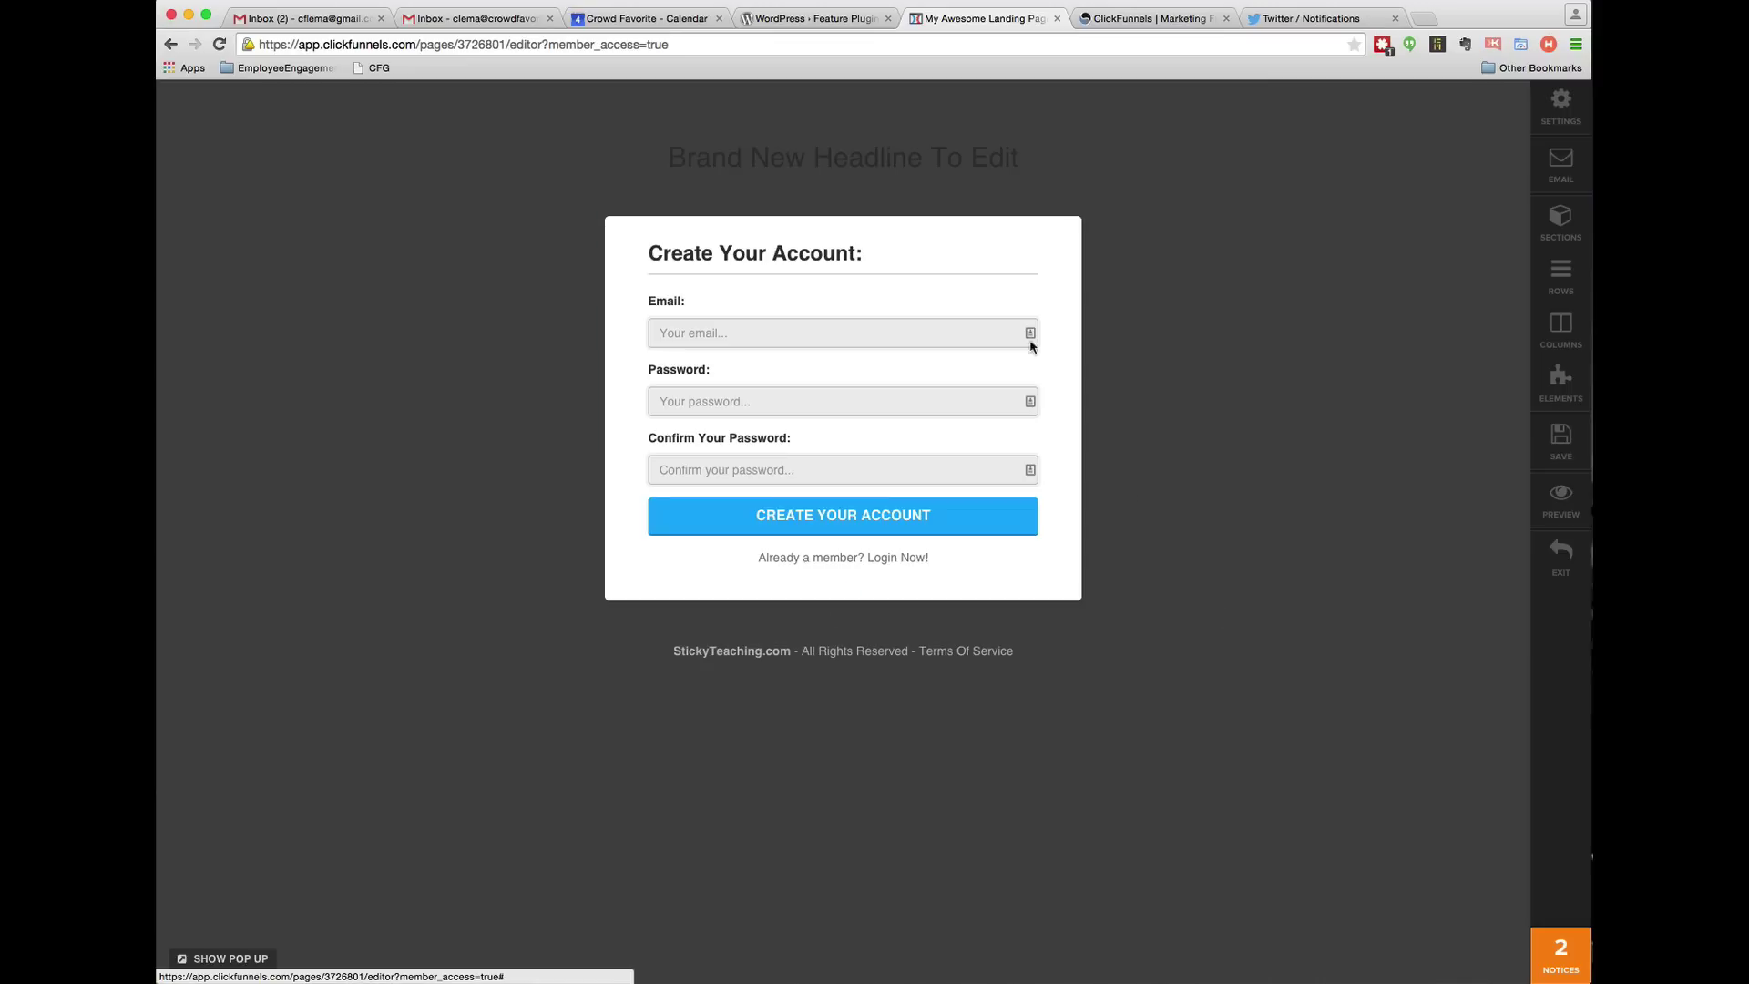
{"action": "left_click", "coordinate": [819, 158]}
{"action": "left_click_drag", "start_coordinate": [670, 162], "coordinate": [1039, 162]}
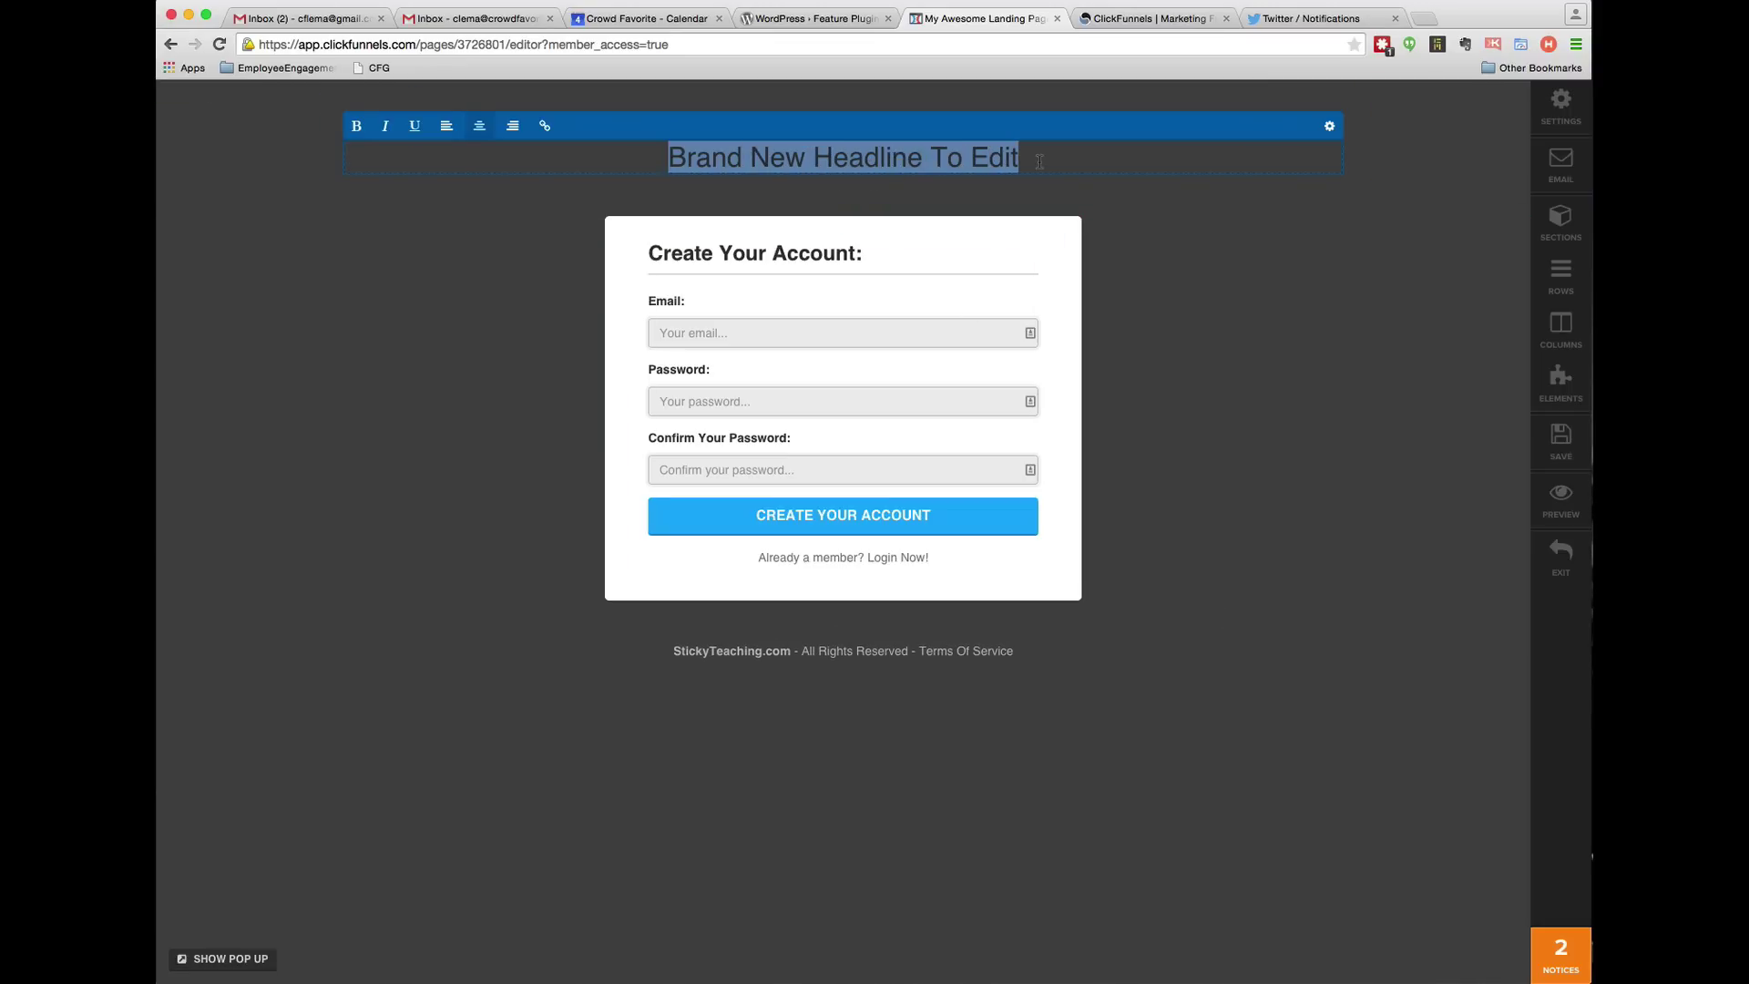
{"action": "type", "text": "STICKL"}
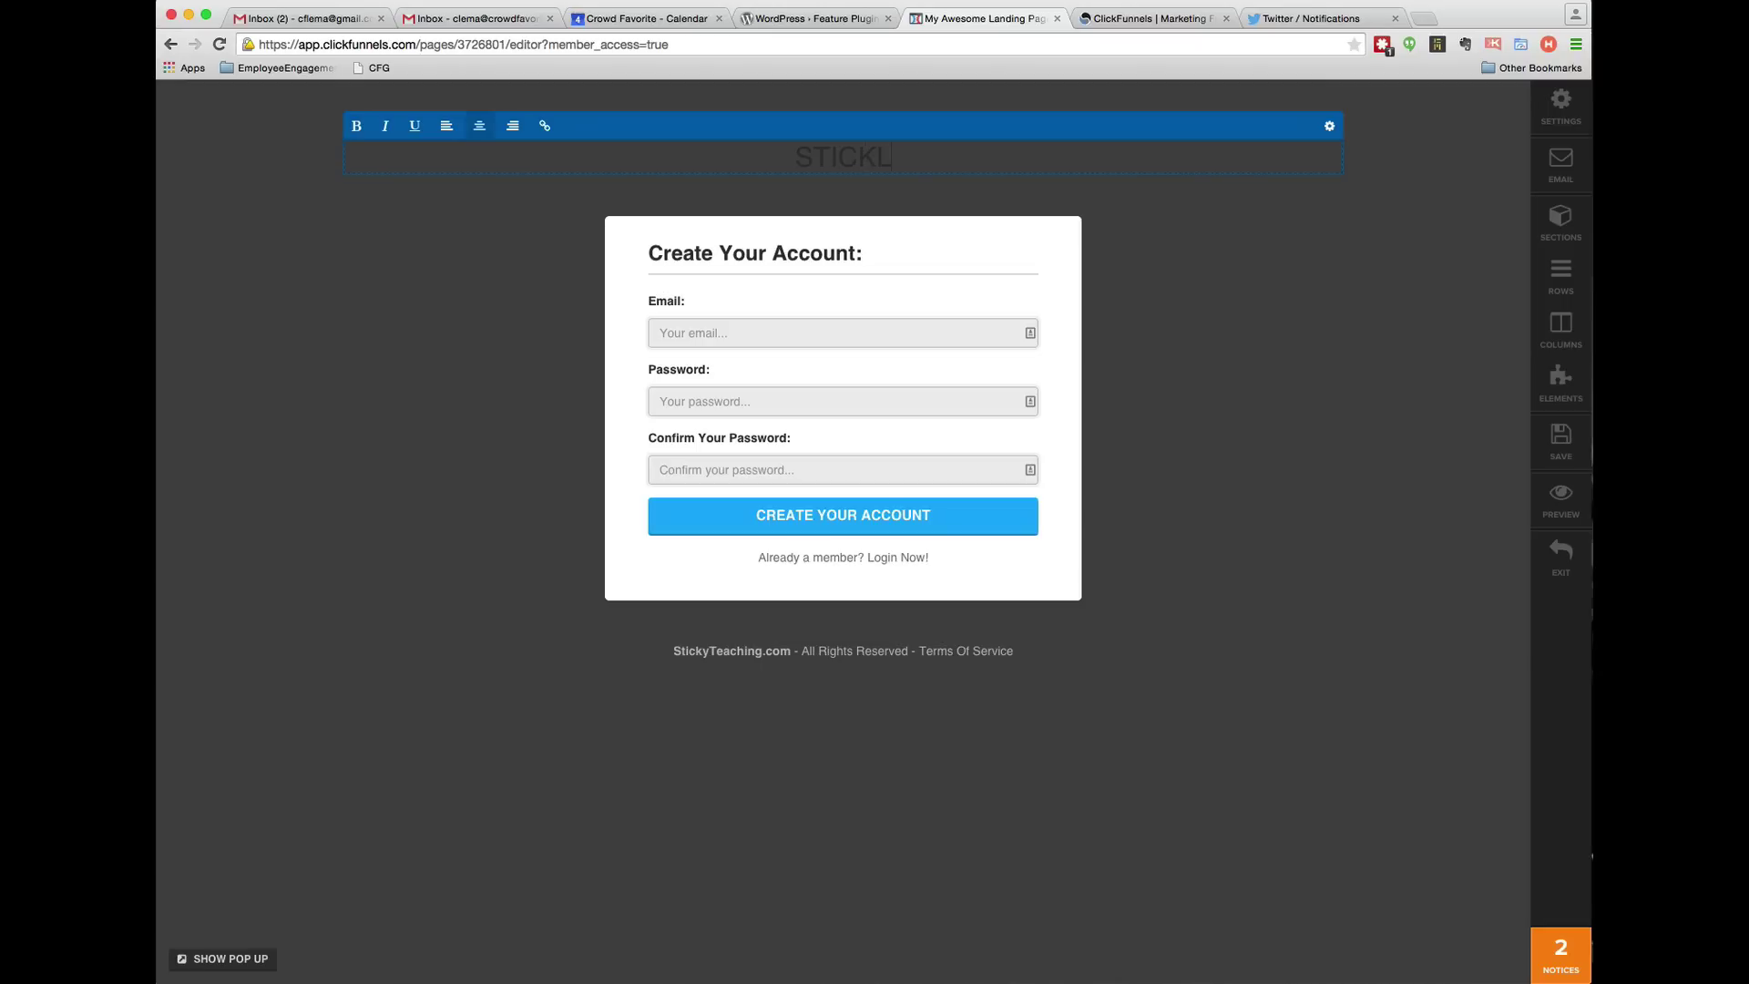
{"action": "key", "text": "BackSpace"}
{"action": "type", "text": "Y TEACHING"}
{"action": "mouse_move", "coordinate": [927, 148]}
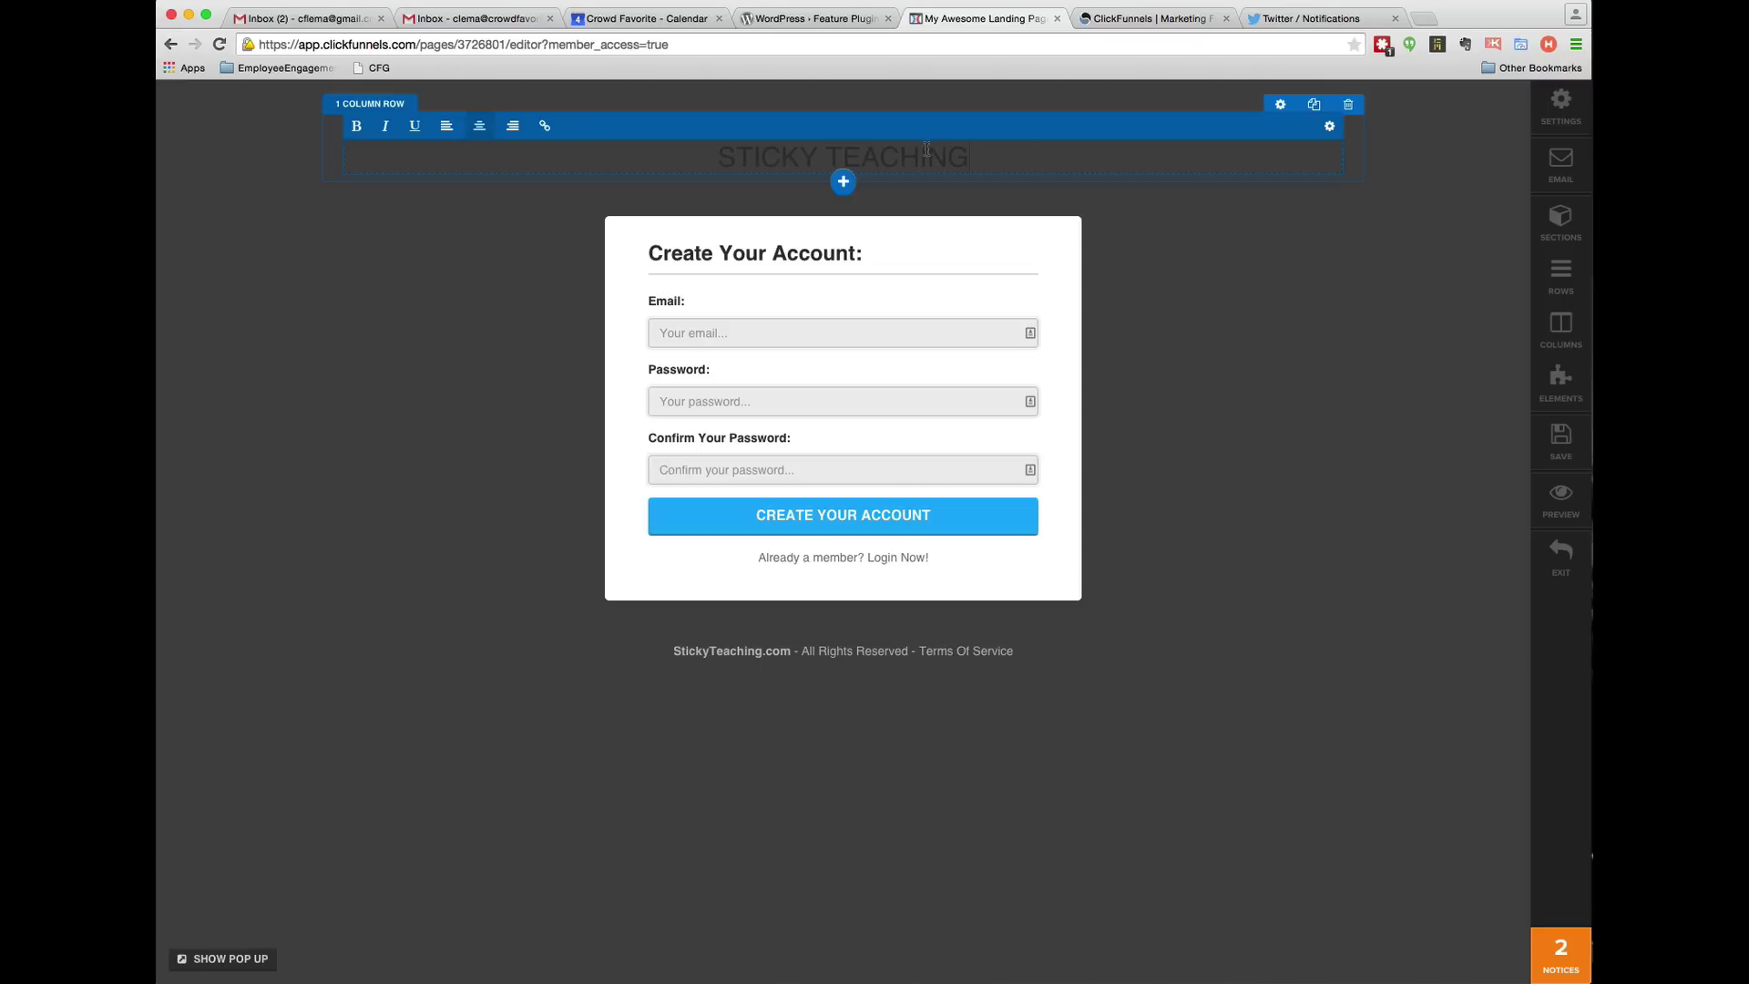
{"action": "left_click_drag", "start_coordinate": [966, 153], "coordinate": [716, 158]}
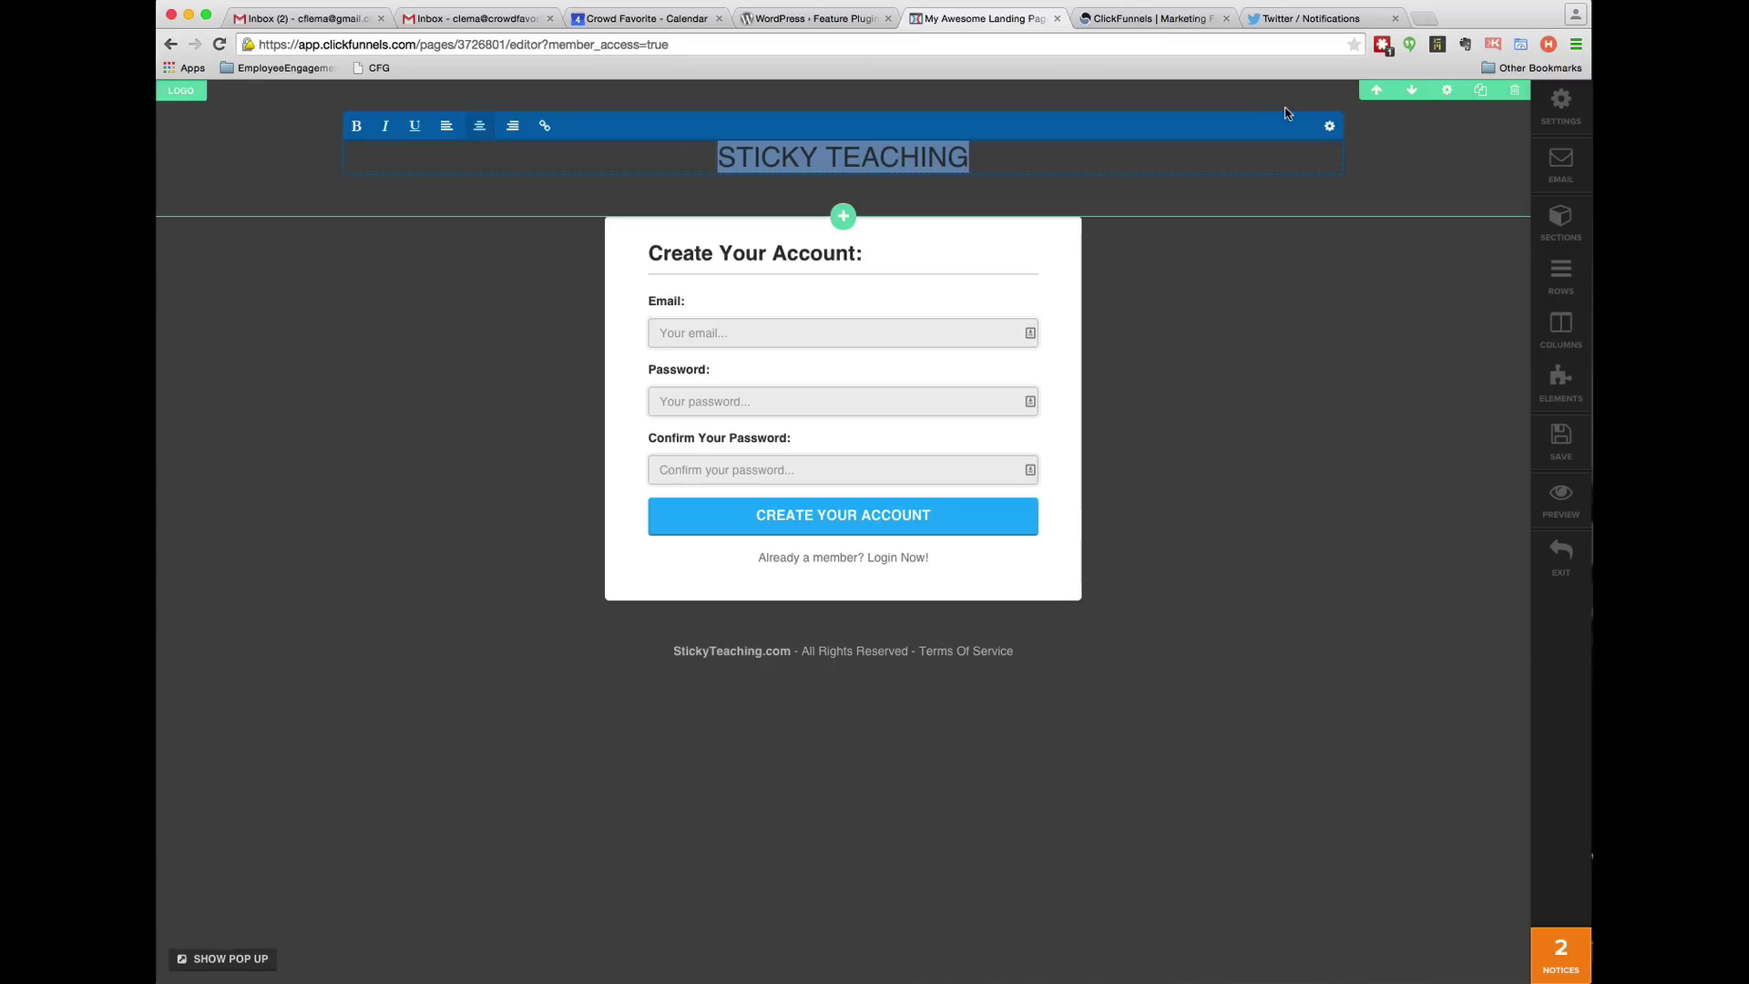
Set the headline's text colour to white (#ffffff).
{"action": "left_click", "coordinate": [1330, 129]}
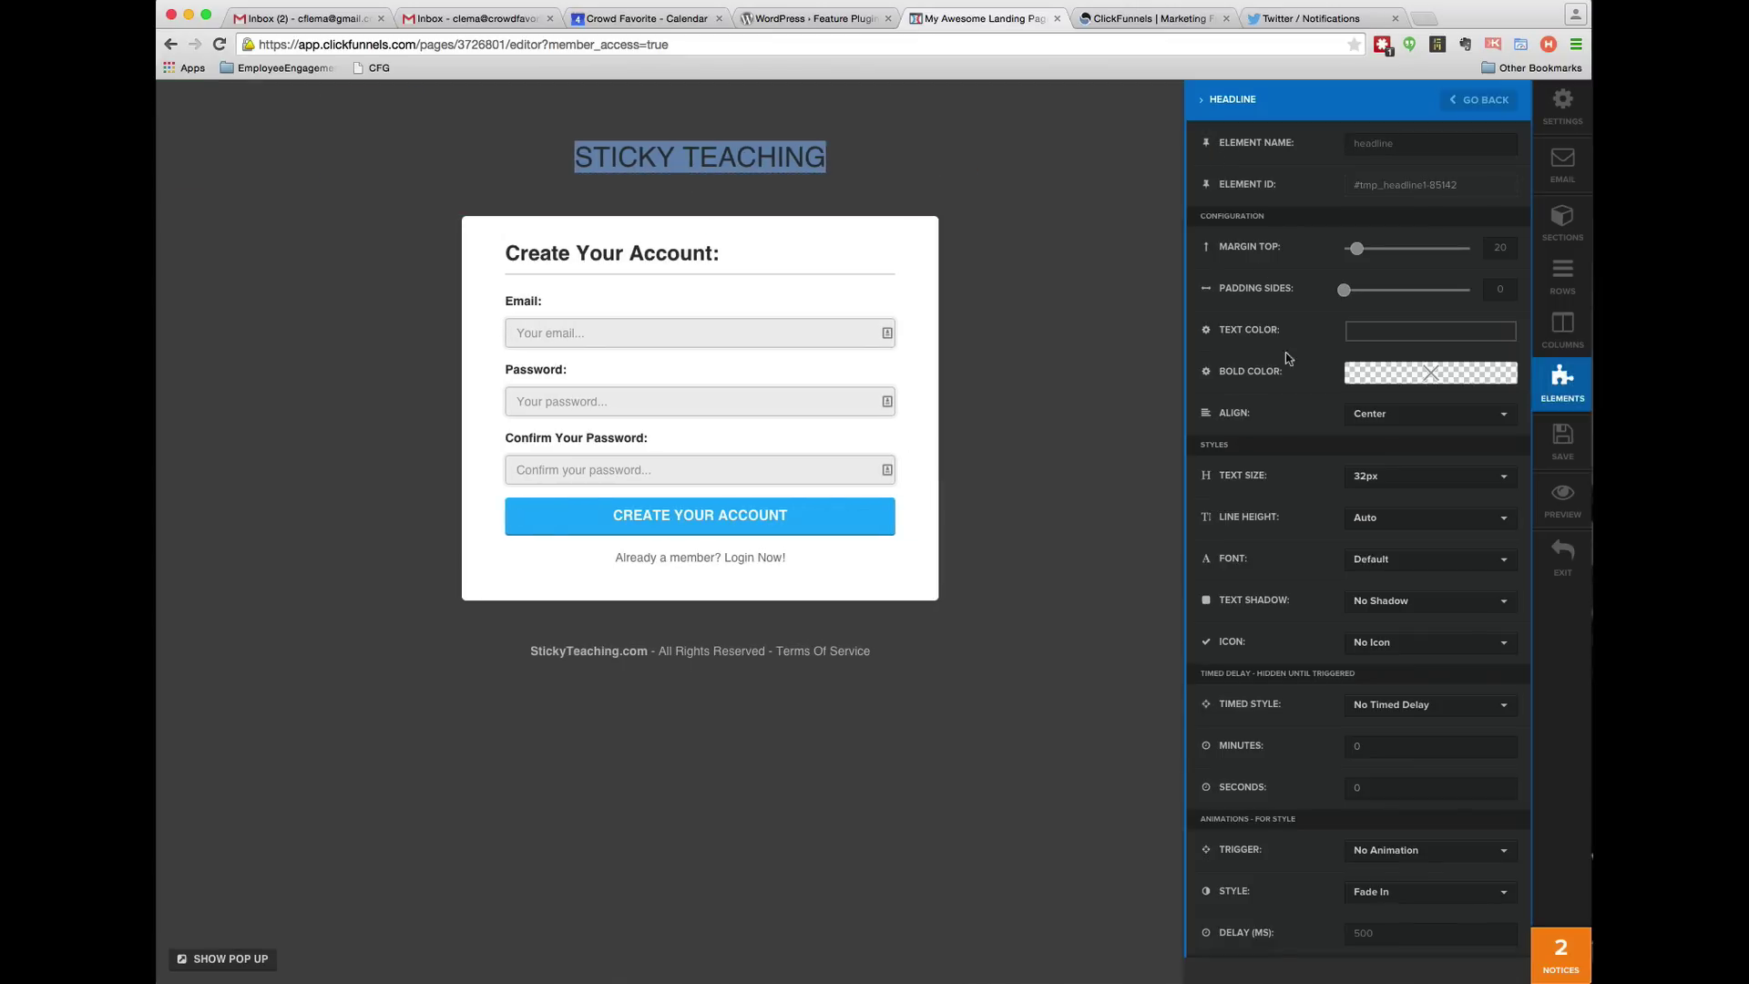
{"action": "left_click", "coordinate": [1368, 337]}
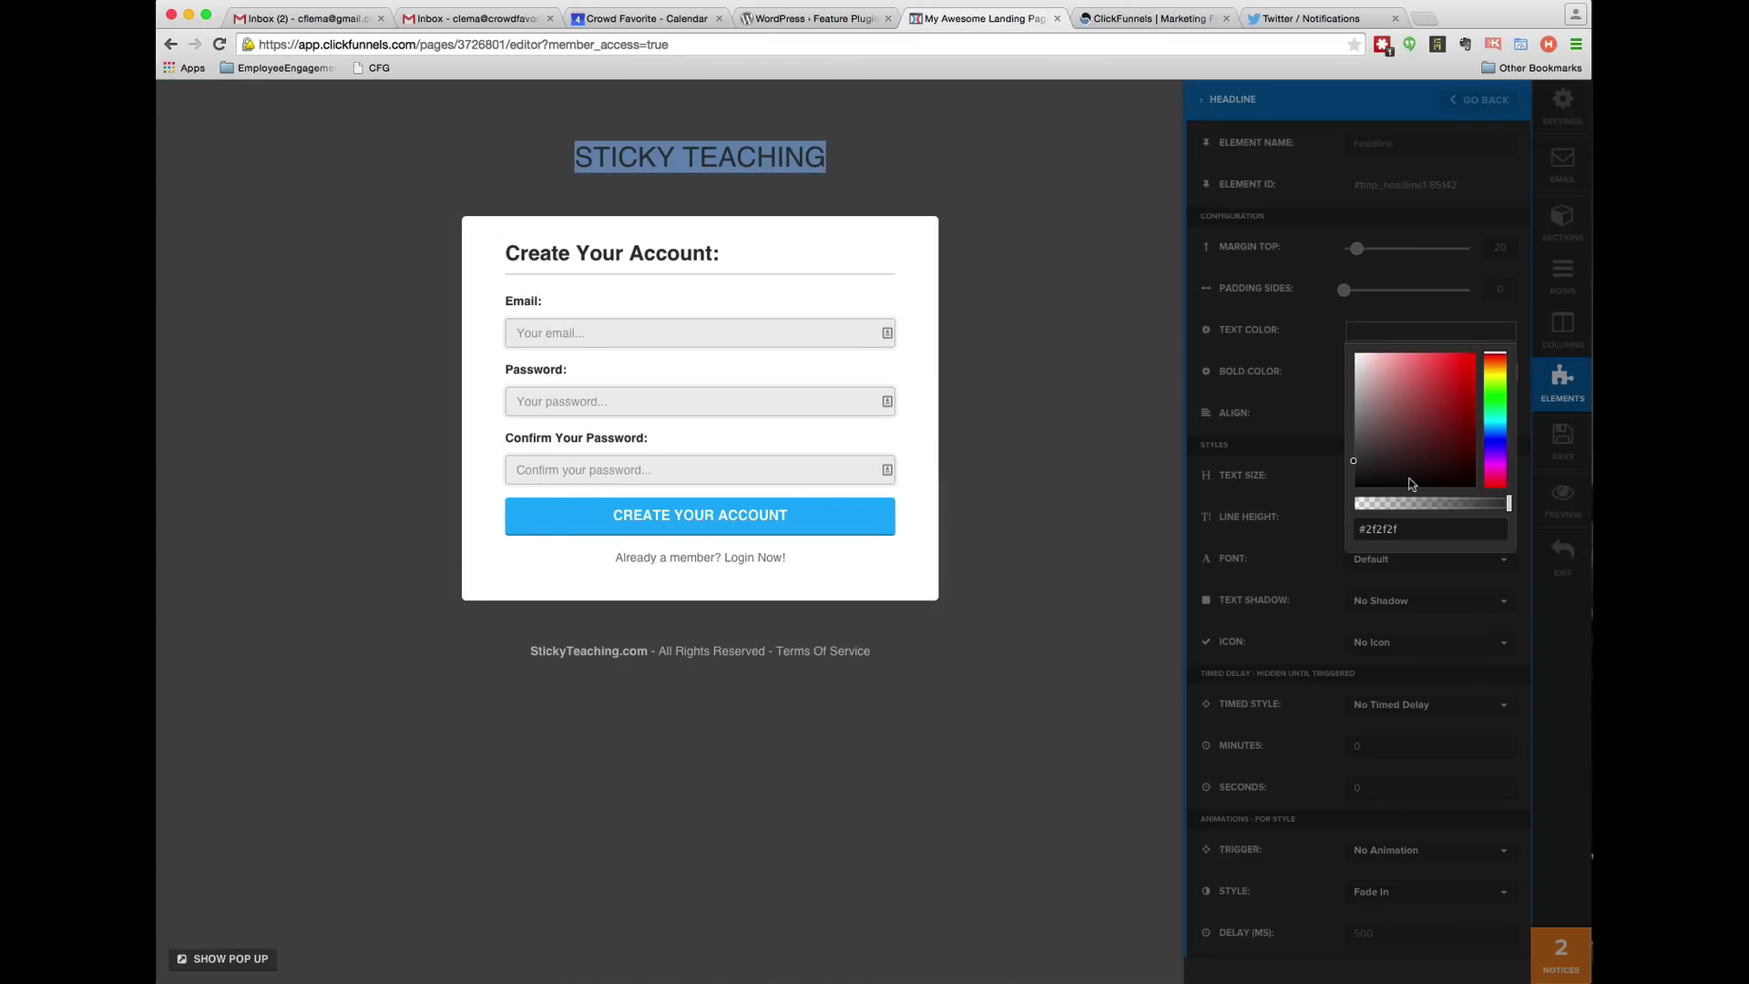
{"action": "left_click_drag", "start_coordinate": [1354, 465], "coordinate": [1355, 355]}
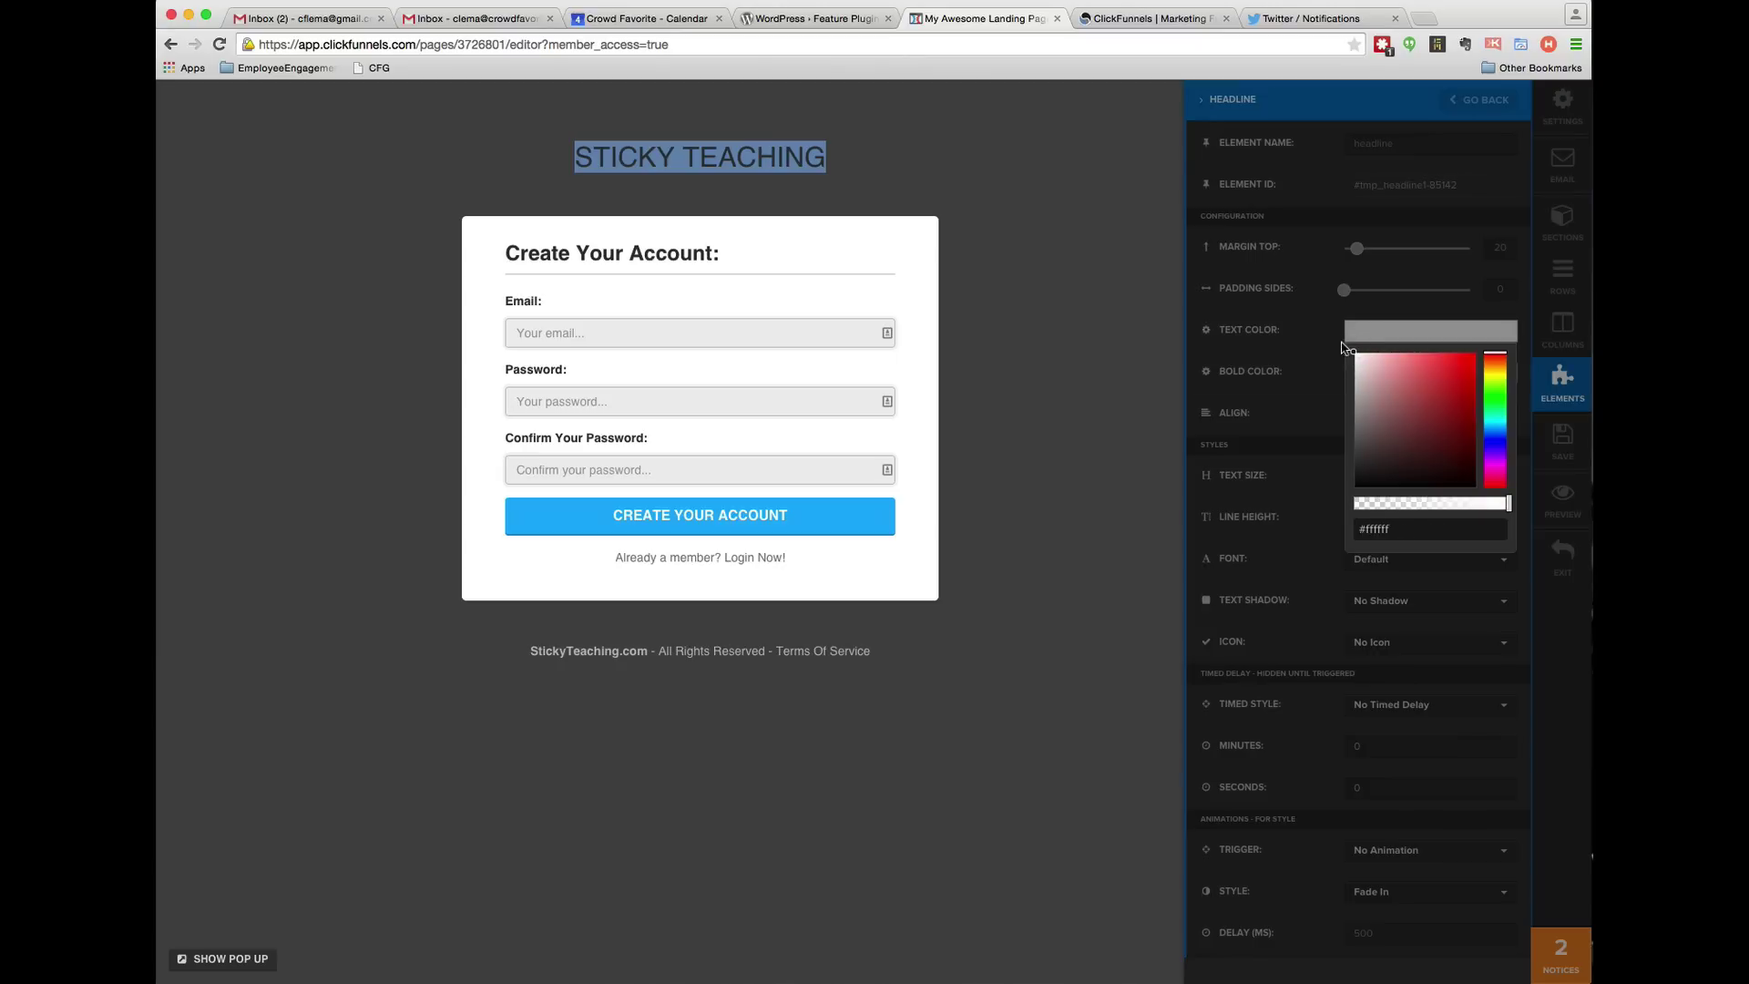
{"action": "left_click", "coordinate": [1329, 331]}
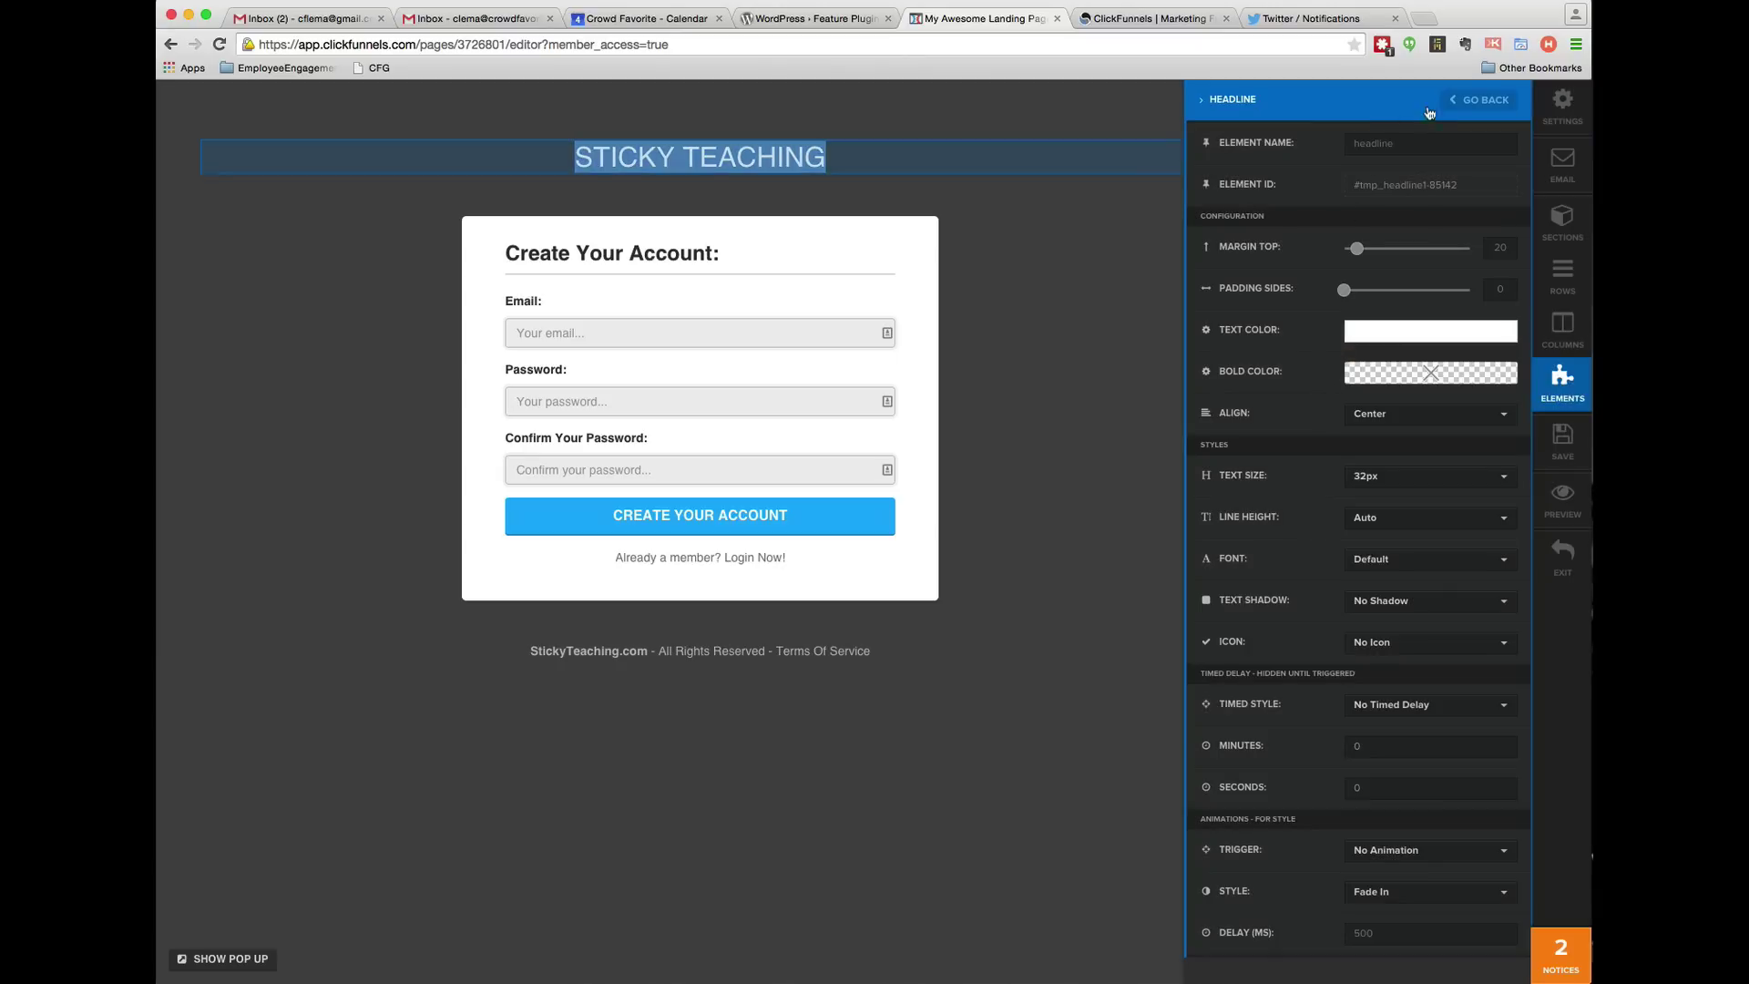
{"action": "left_click", "coordinate": [1469, 103]}
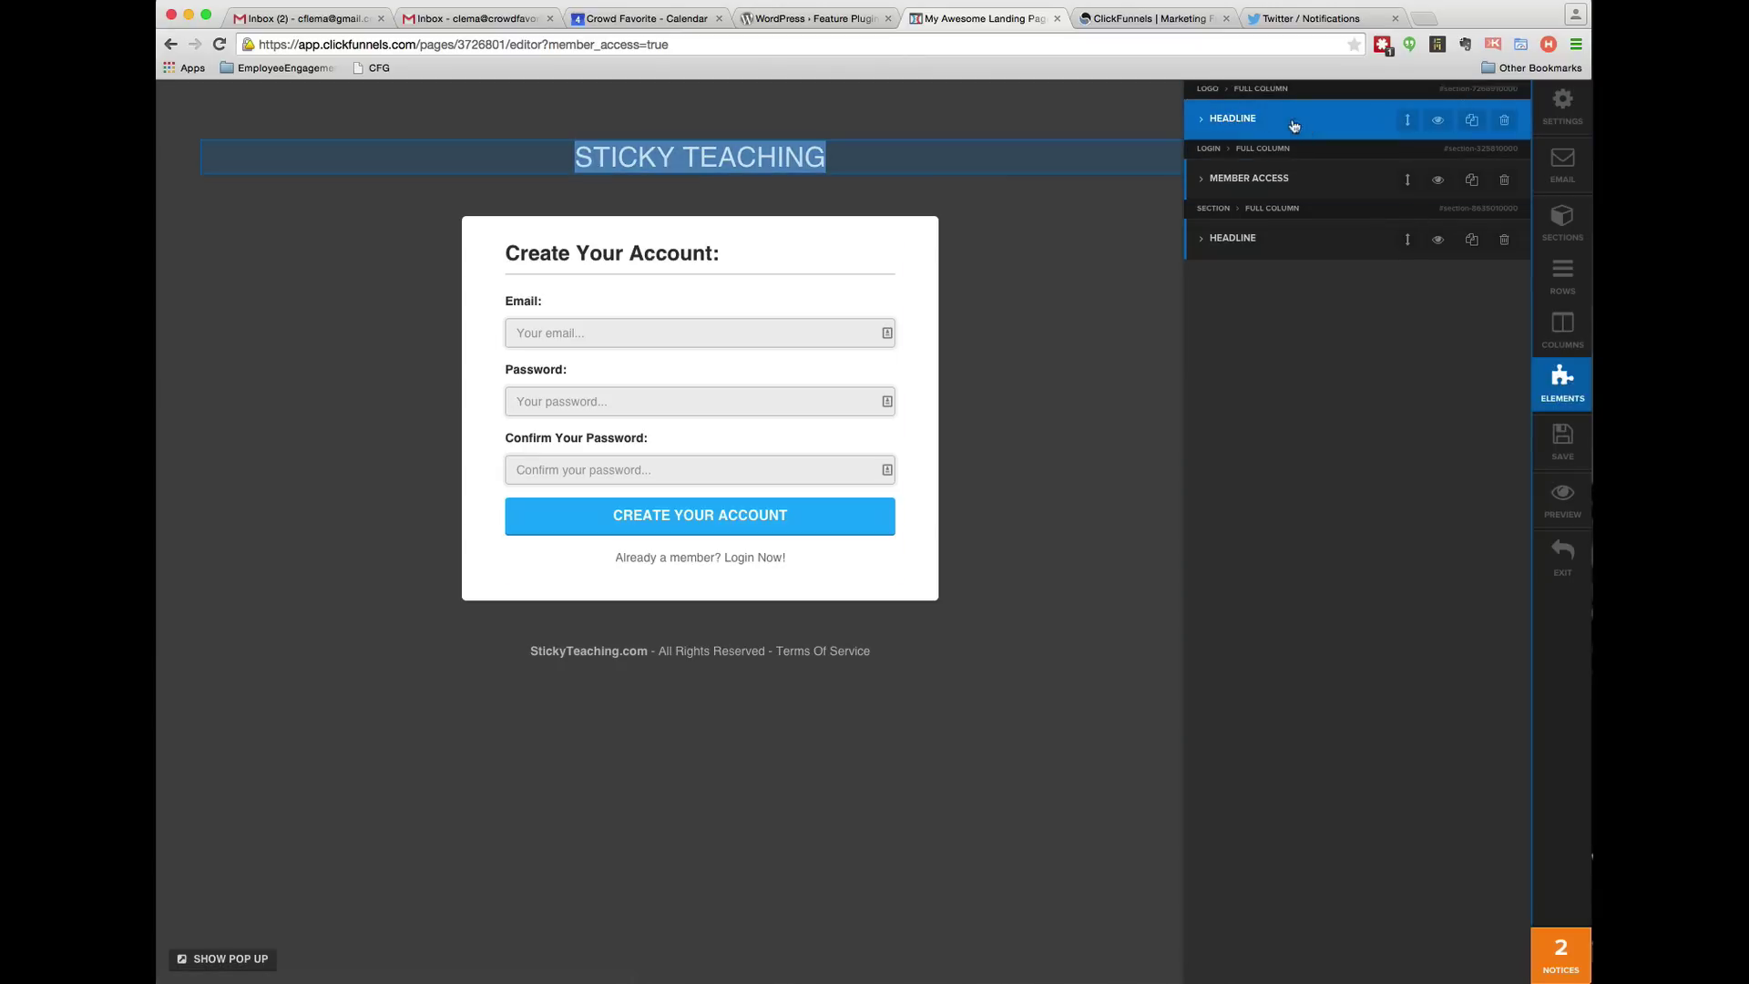
{"action": "left_click", "coordinate": [1039, 273]}
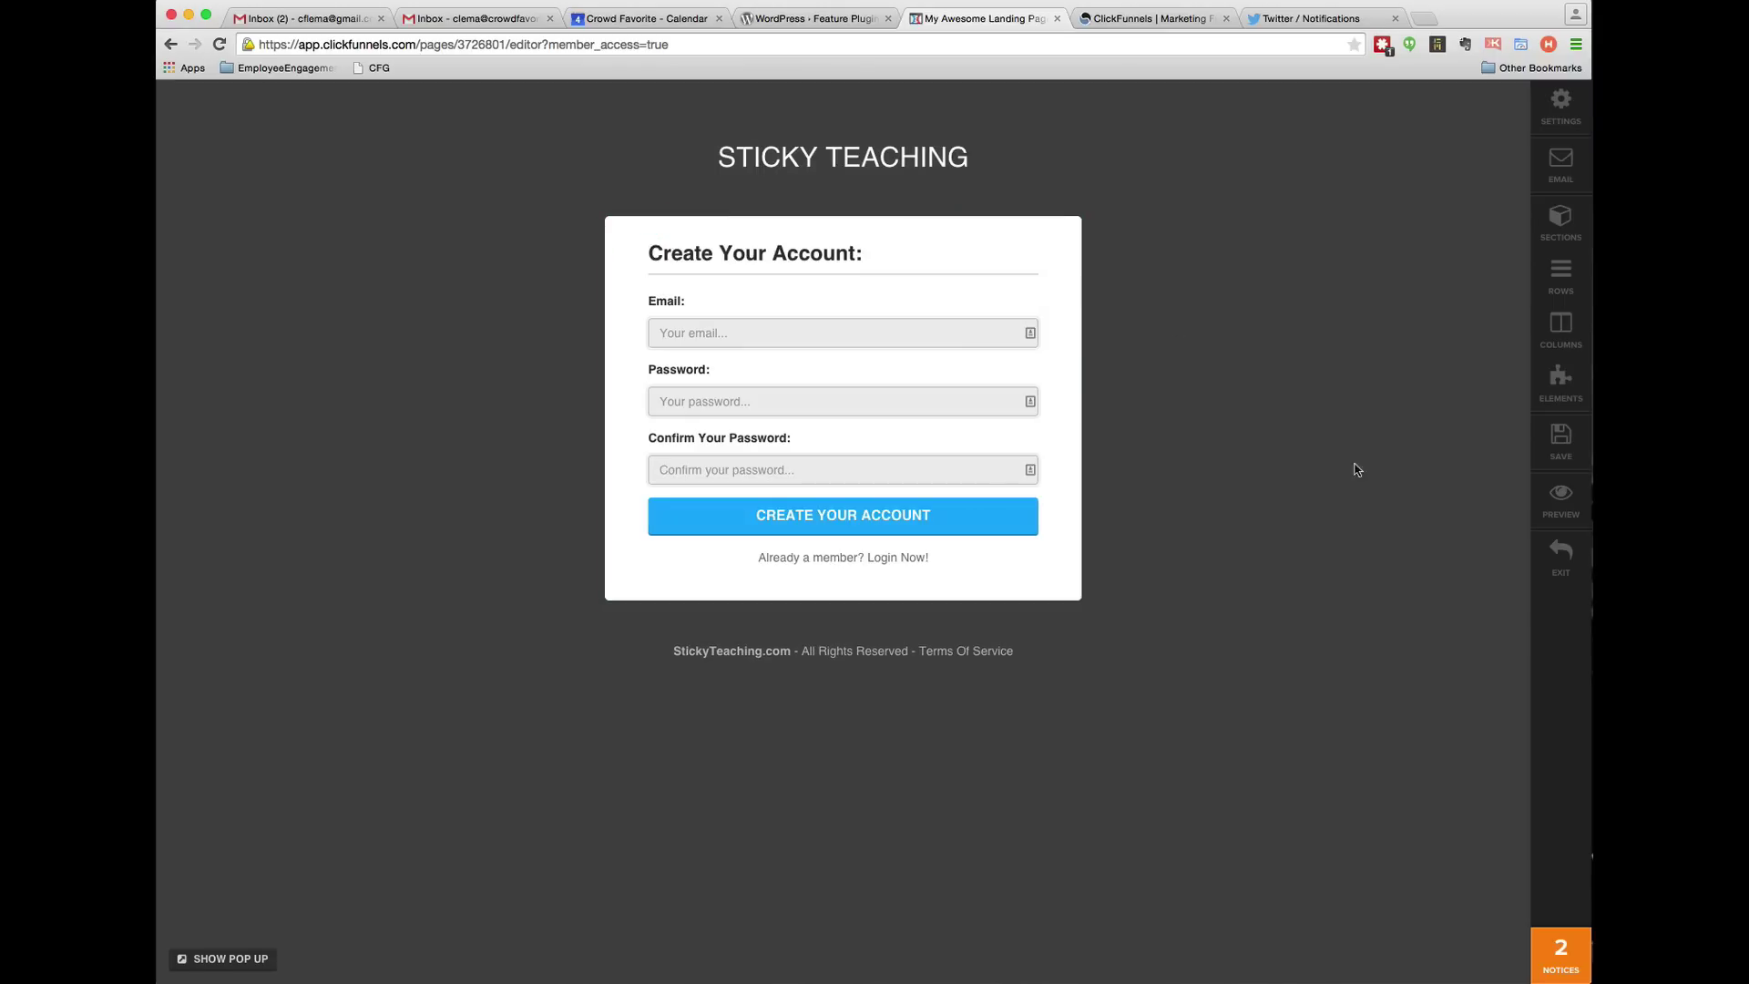
Save the access page, exit the editor, and build the Membership Area step from the Grey Membership Area template.
{"action": "left_click", "coordinate": [1561, 440]}
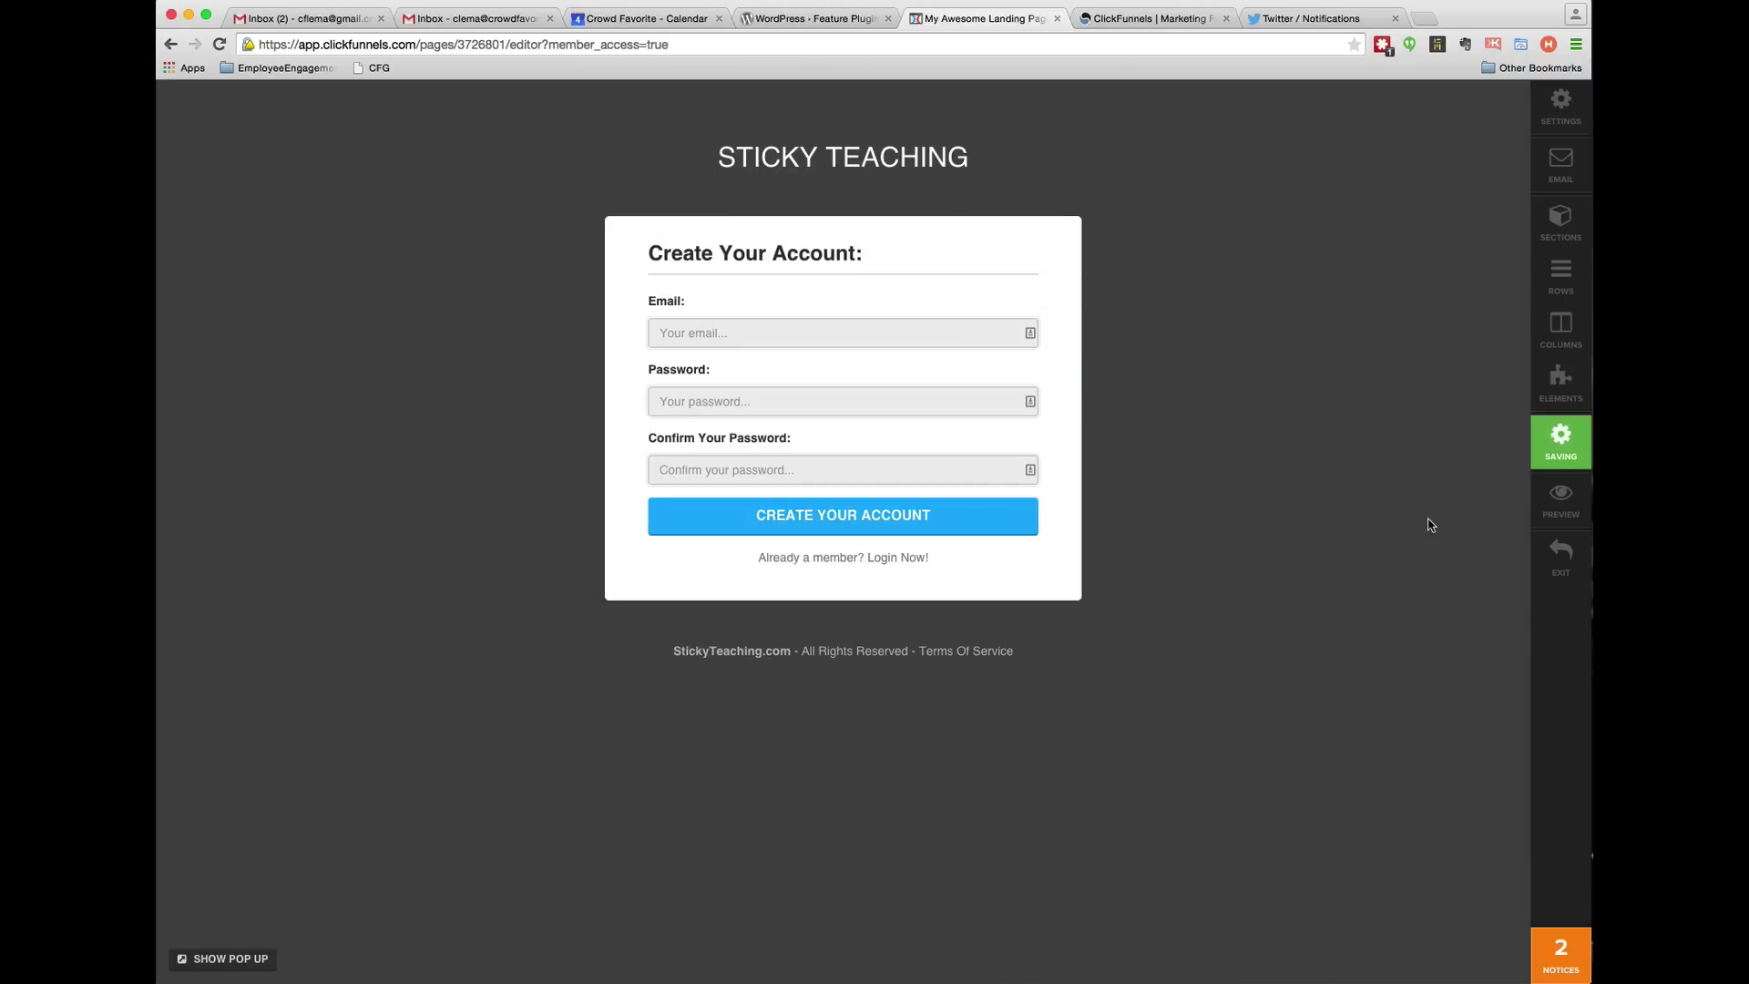
{"action": "left_click", "coordinate": [1562, 558]}
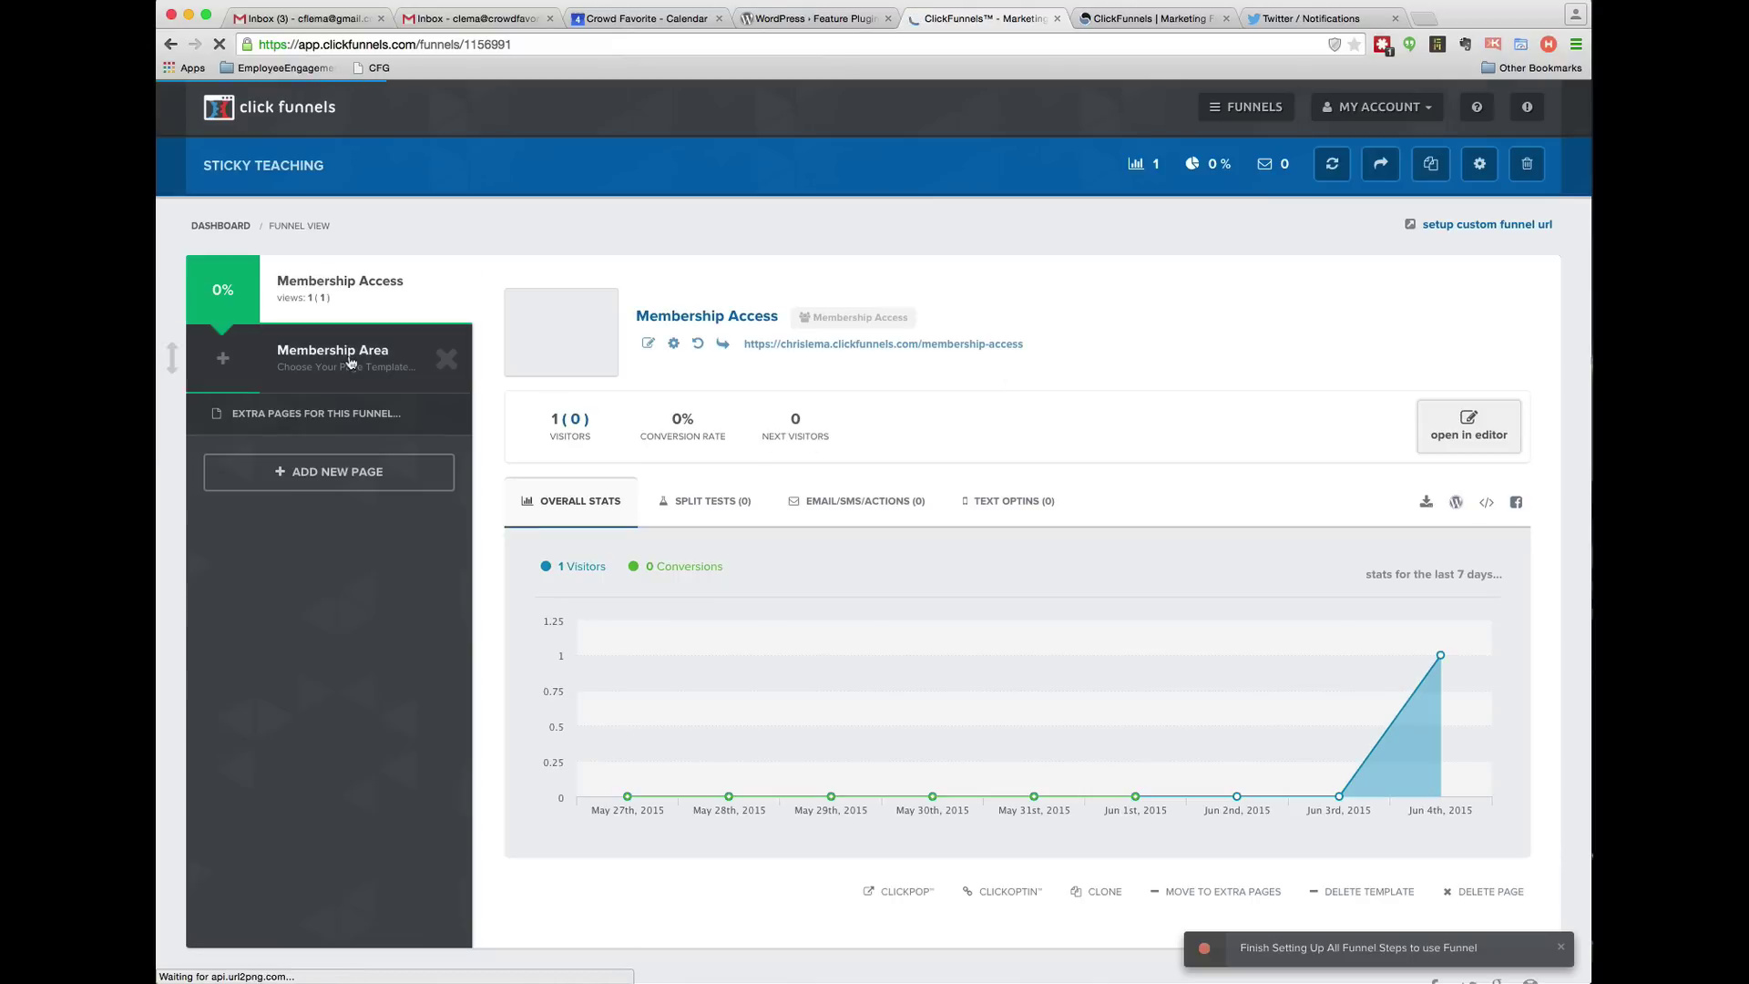
{"action": "left_click", "coordinate": [350, 361]}
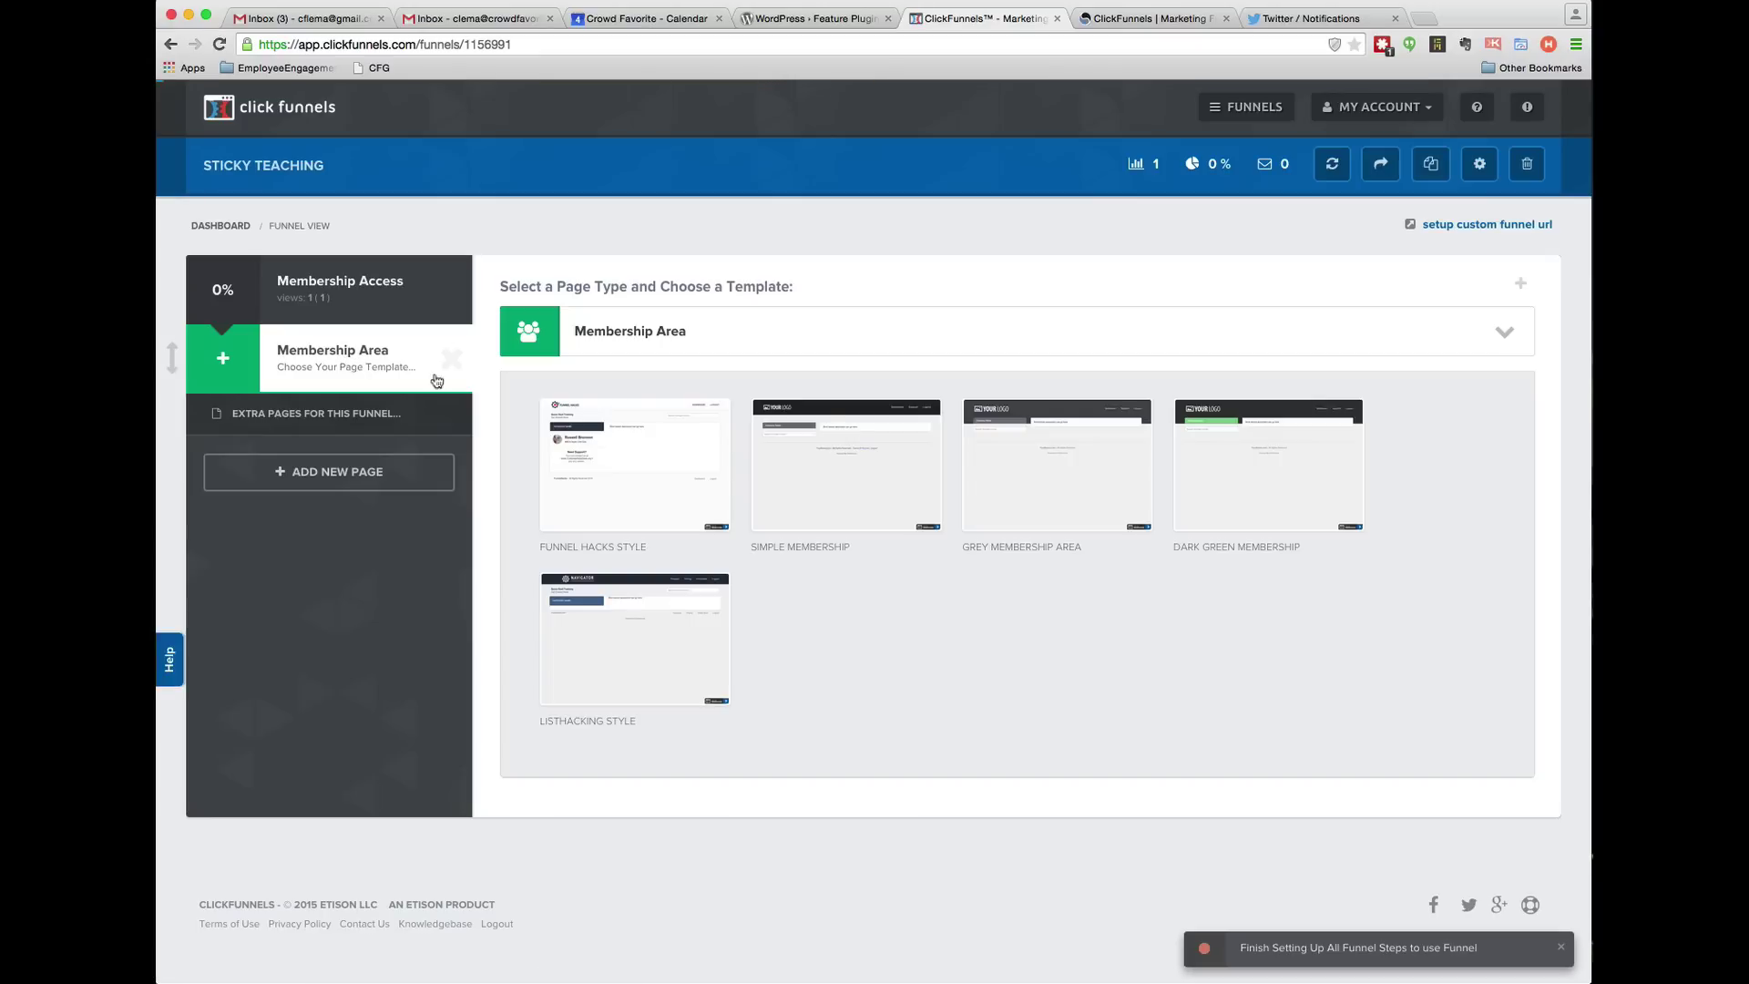
{"action": "left_click", "coordinate": [1064, 458]}
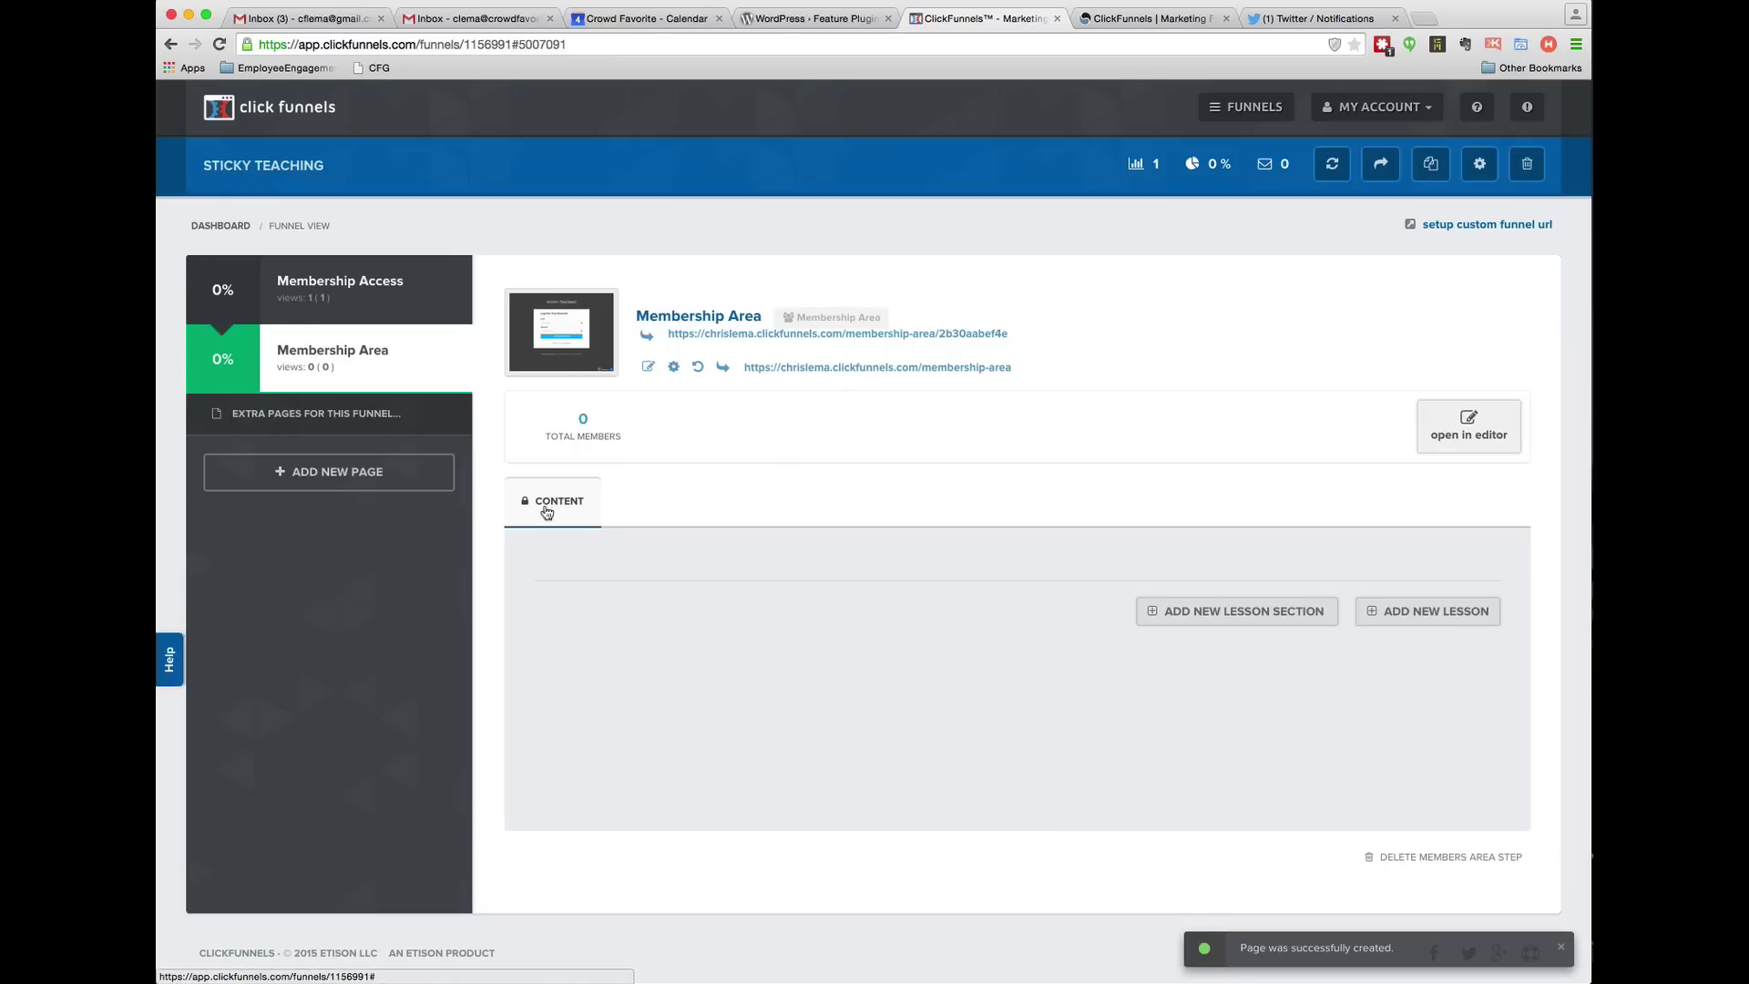
Start a new lesson with the Video Lesson page template, then head to vimeo.com in a new tab.
{"action": "left_click", "coordinate": [1163, 616]}
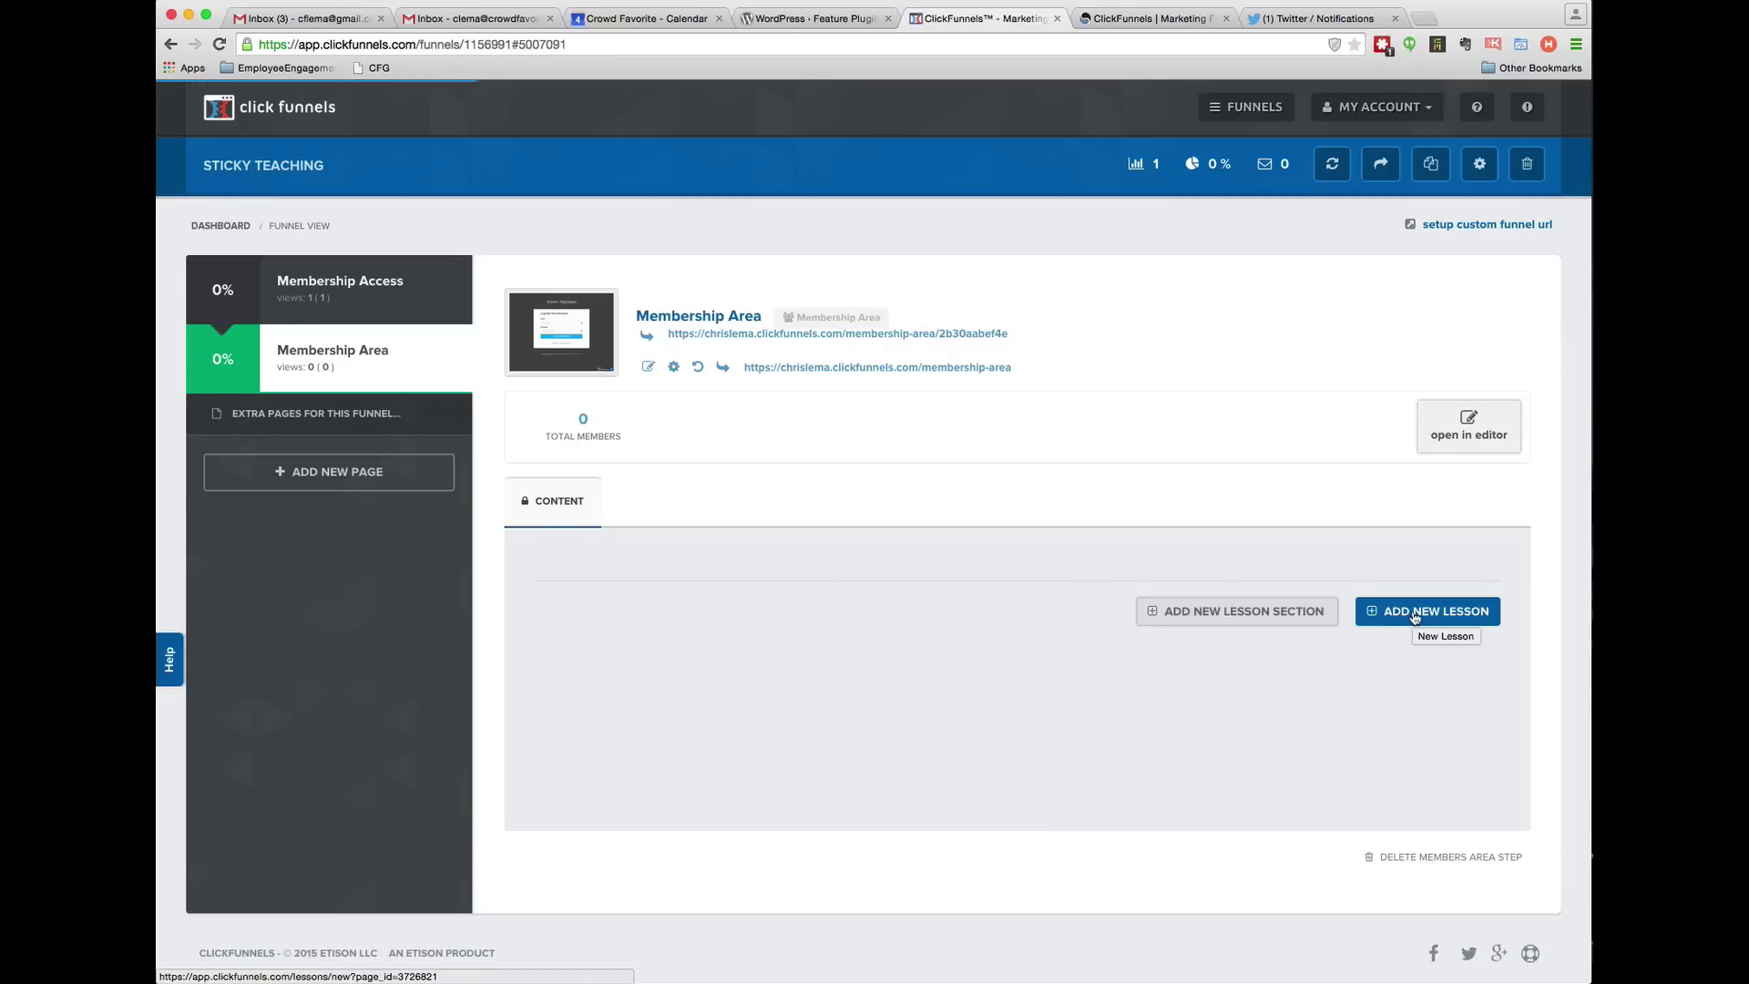
{"action": "left_click", "coordinate": [1415, 614]}
{"action": "left_click", "coordinate": [784, 260]}
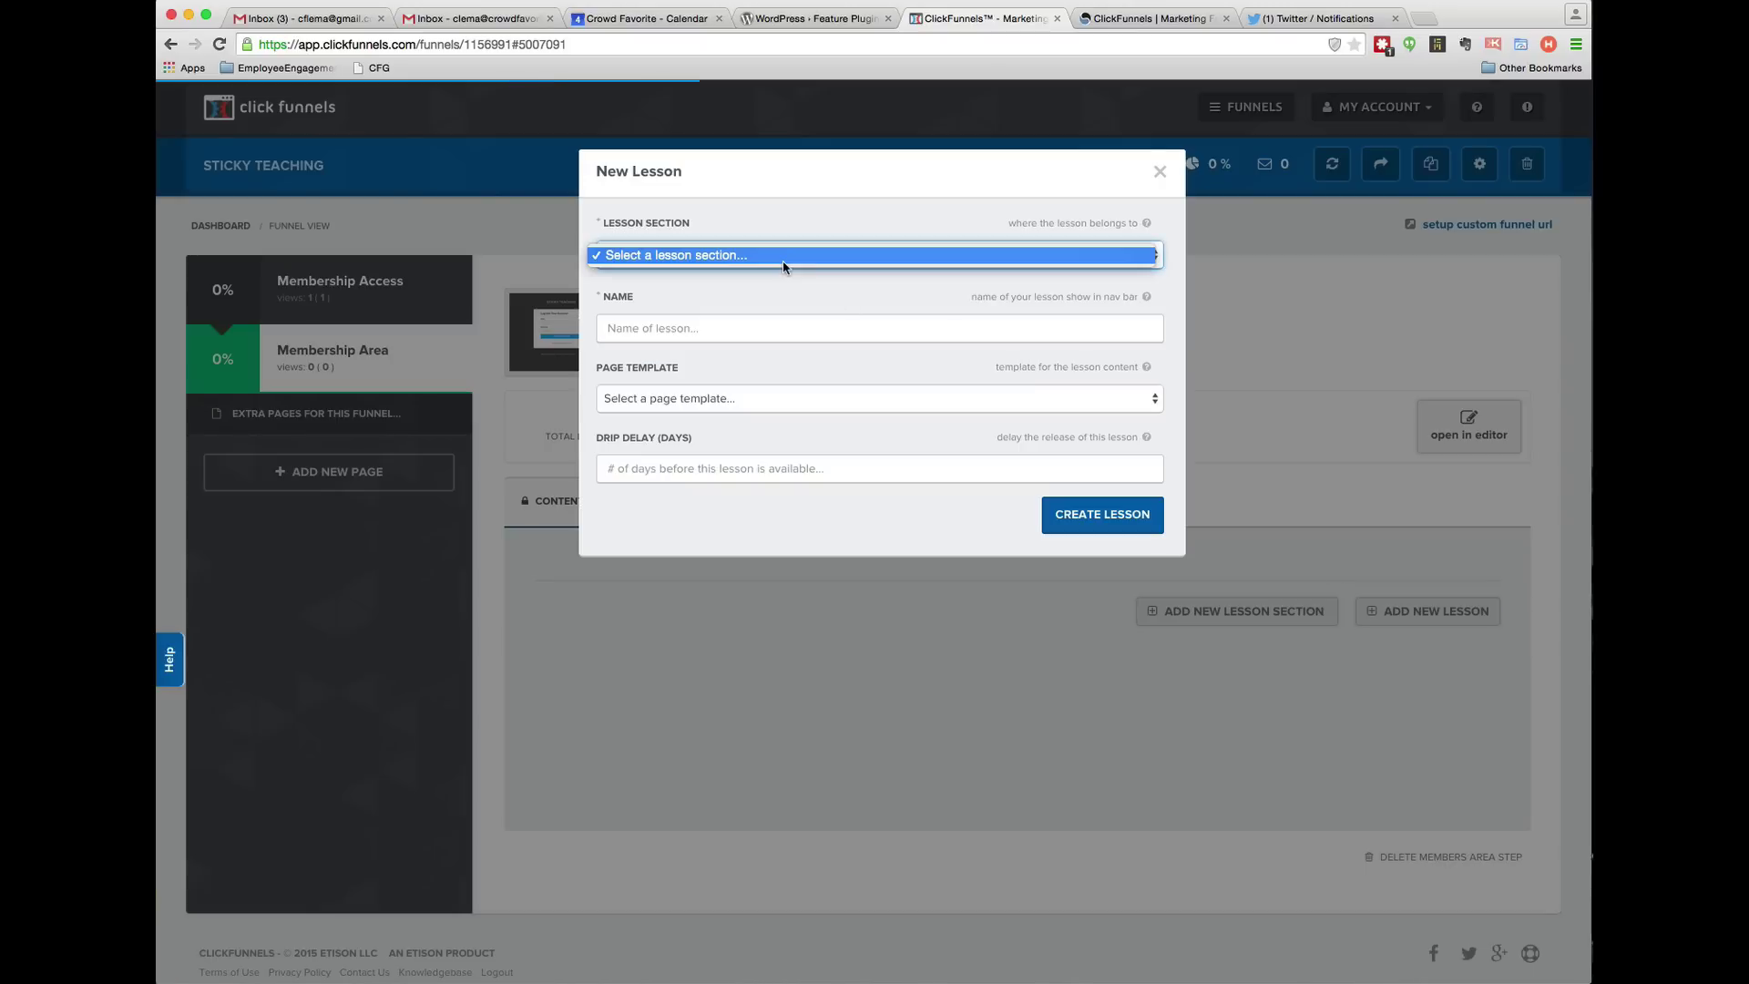
{"action": "left_click", "coordinate": [783, 261]}
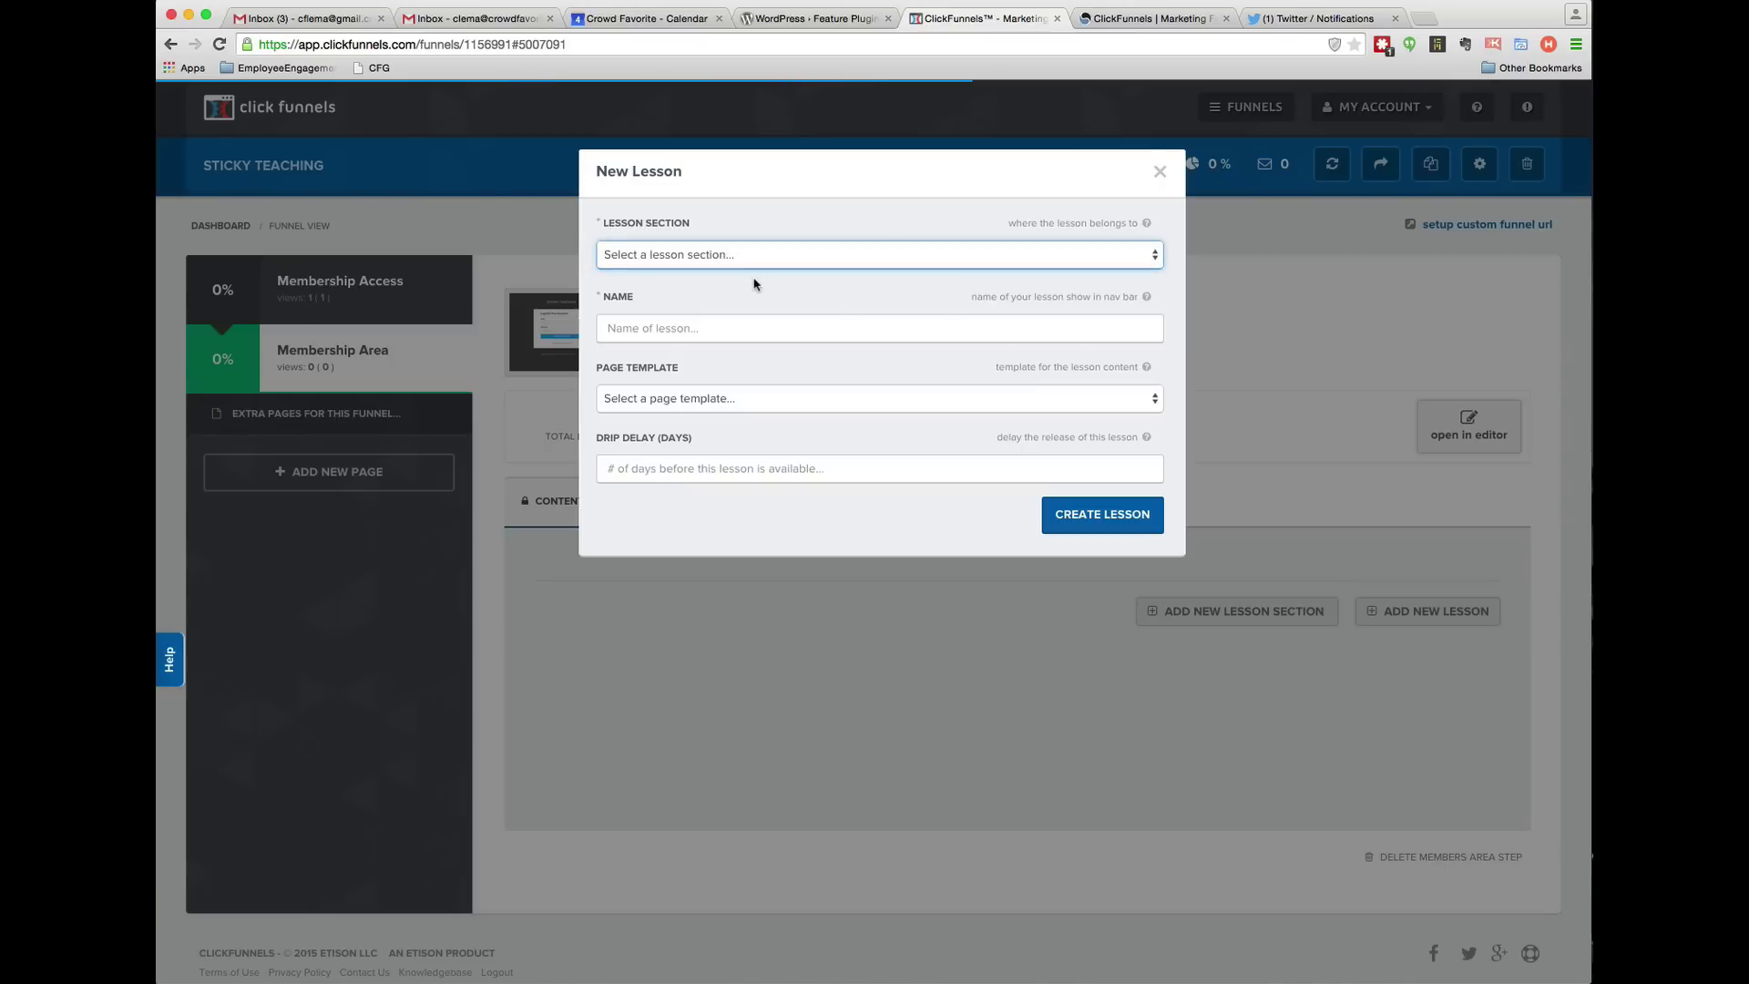
{"action": "left_click", "coordinate": [719, 334]}
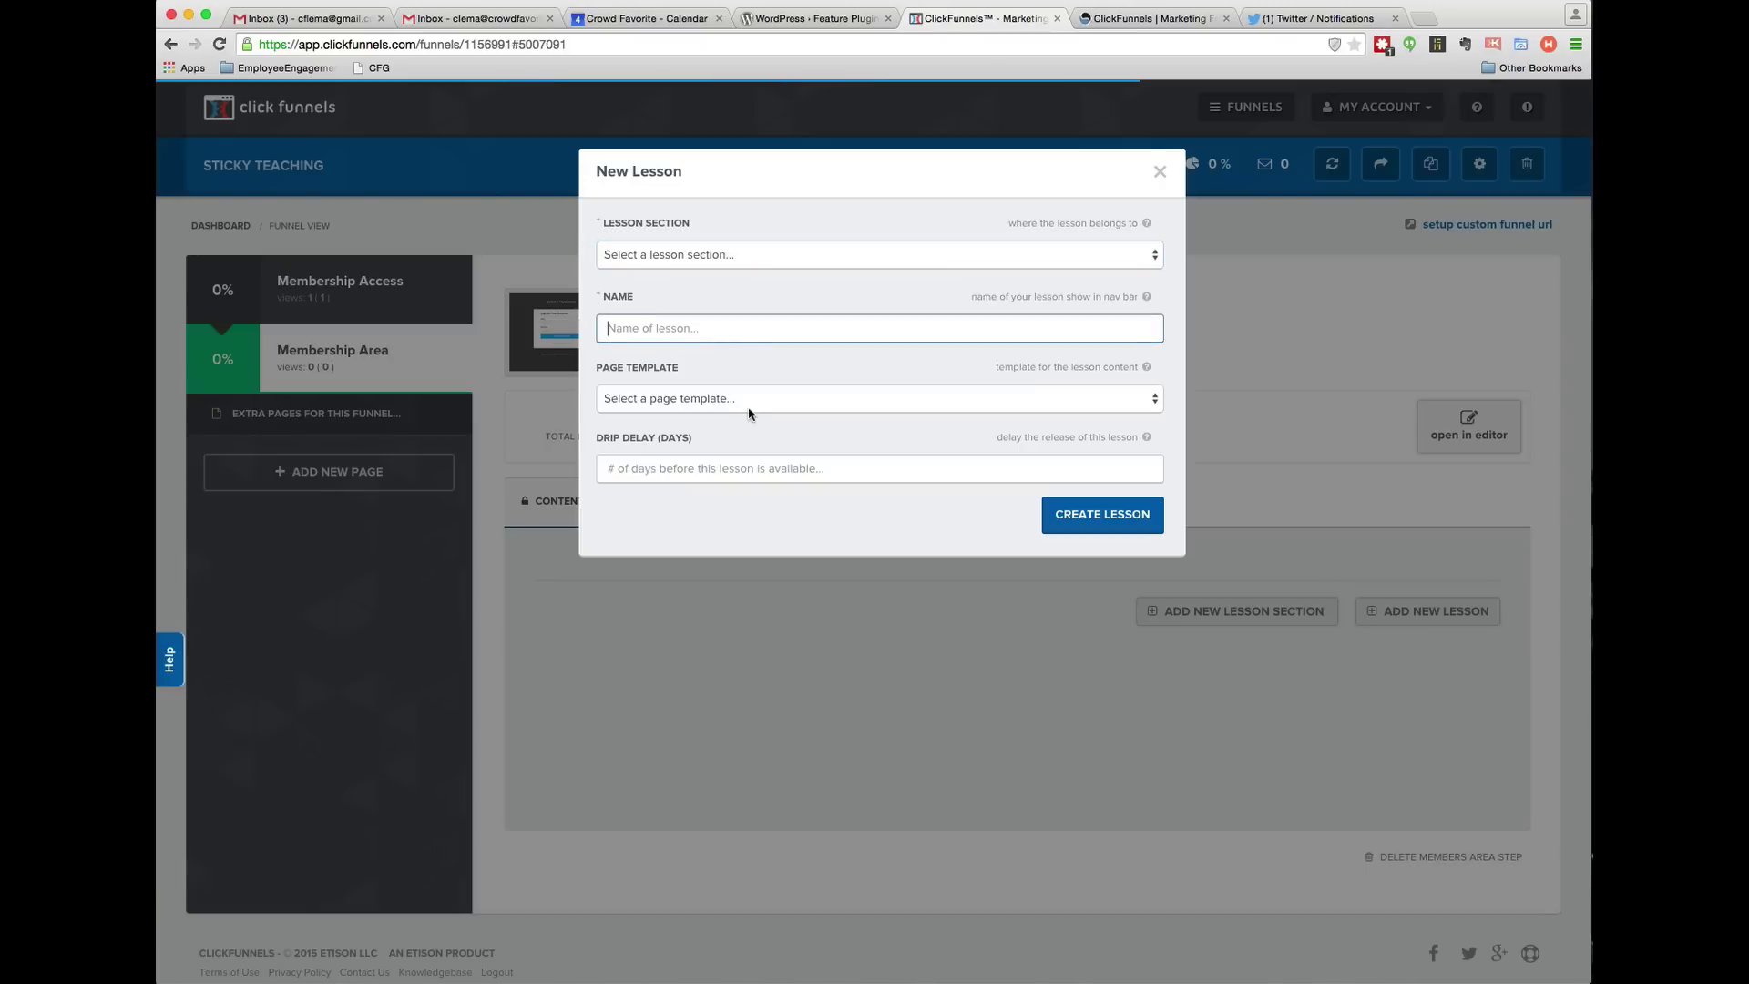
{"action": "left_click", "coordinate": [751, 410]}
{"action": "left_click", "coordinate": [702, 432]}
{"action": "left_click", "coordinate": [681, 326]}
{"action": "left_click", "coordinate": [1425, 20]}
{"action": "type", "text": "vimeo.com"}
Load vimeo.com and log in to the Vimeo account.
{"action": "key", "text": "Return"}
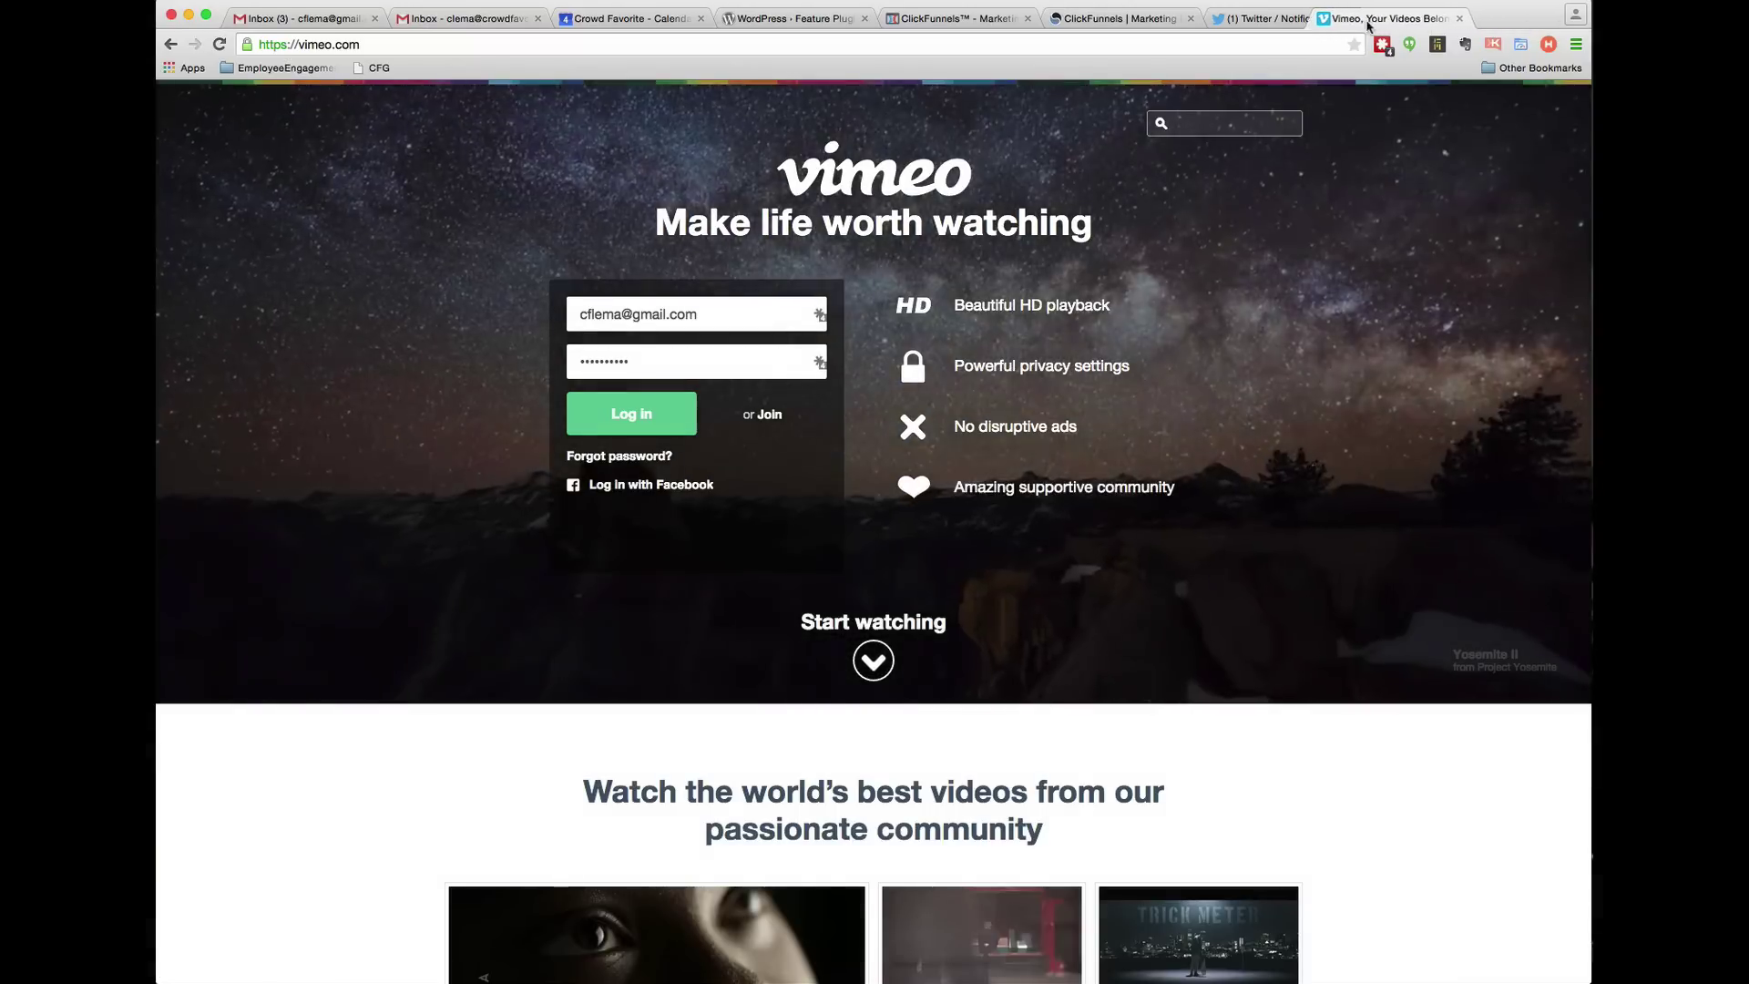
{"action": "left_click_drag", "start_coordinate": [1444, 19], "coordinate": [1088, 23]}
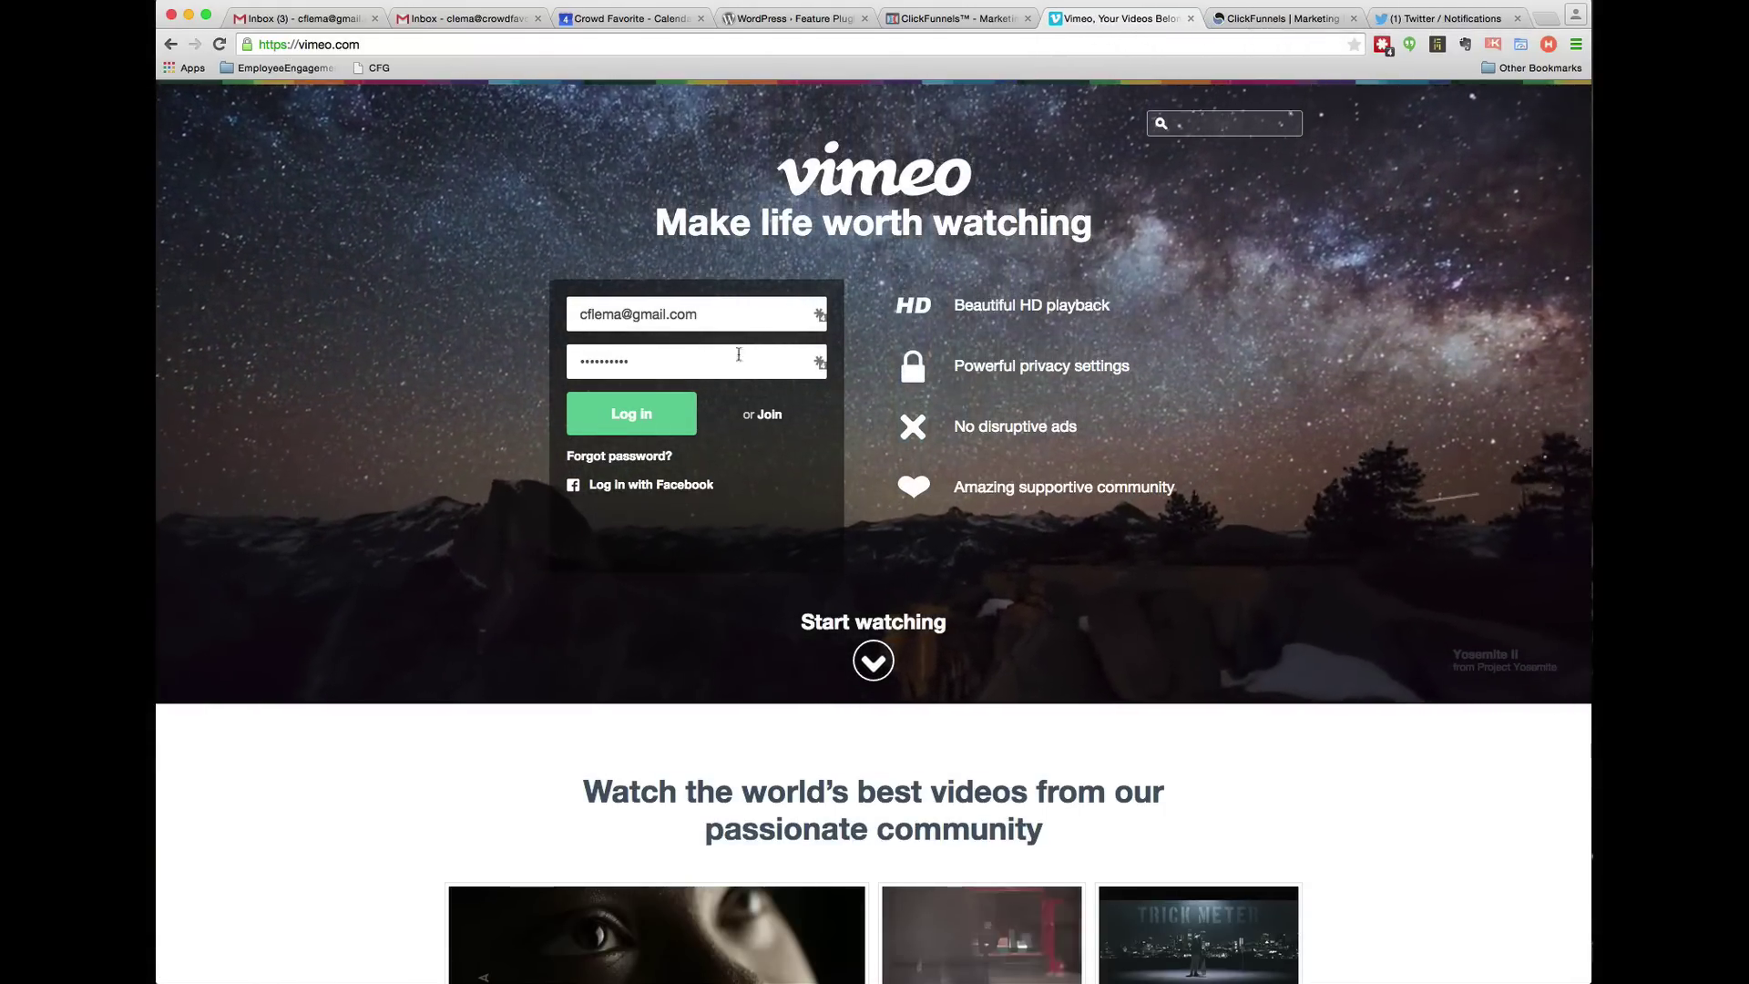
{"action": "key", "text": "Return"}
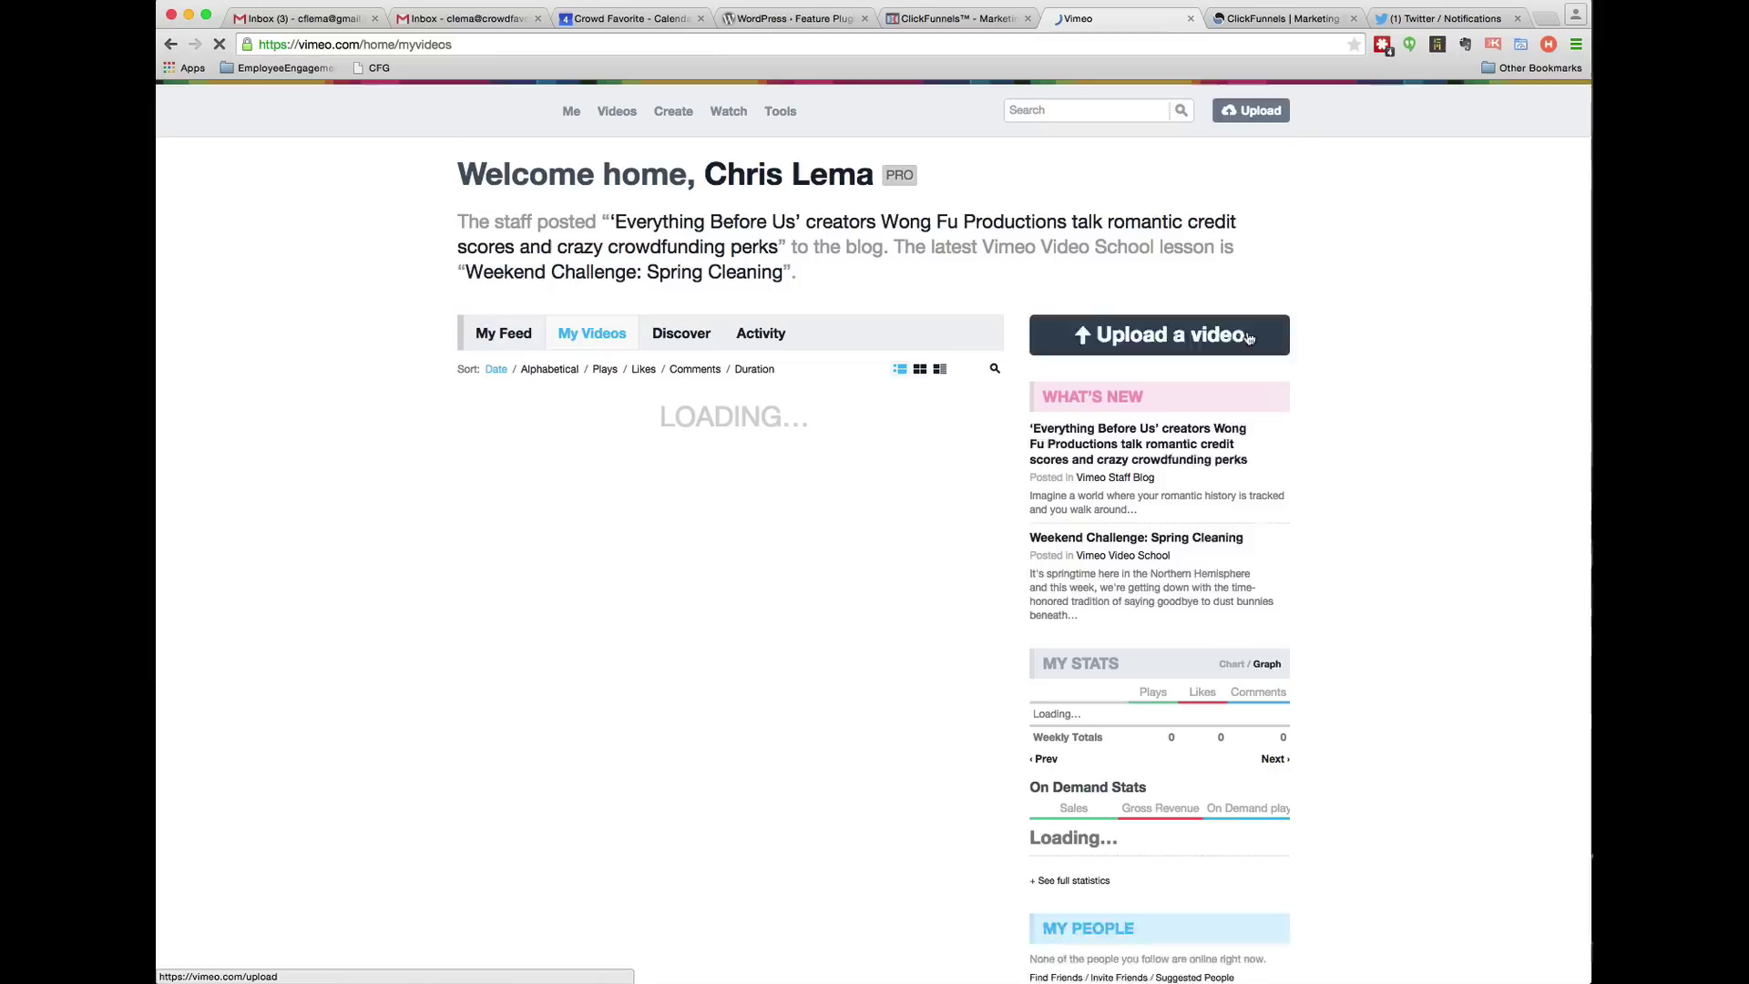
Show page 2 of My Videos listing the Sticky Teaching lesson videos.
{"action": "mouse_move", "coordinate": [575, 111]}
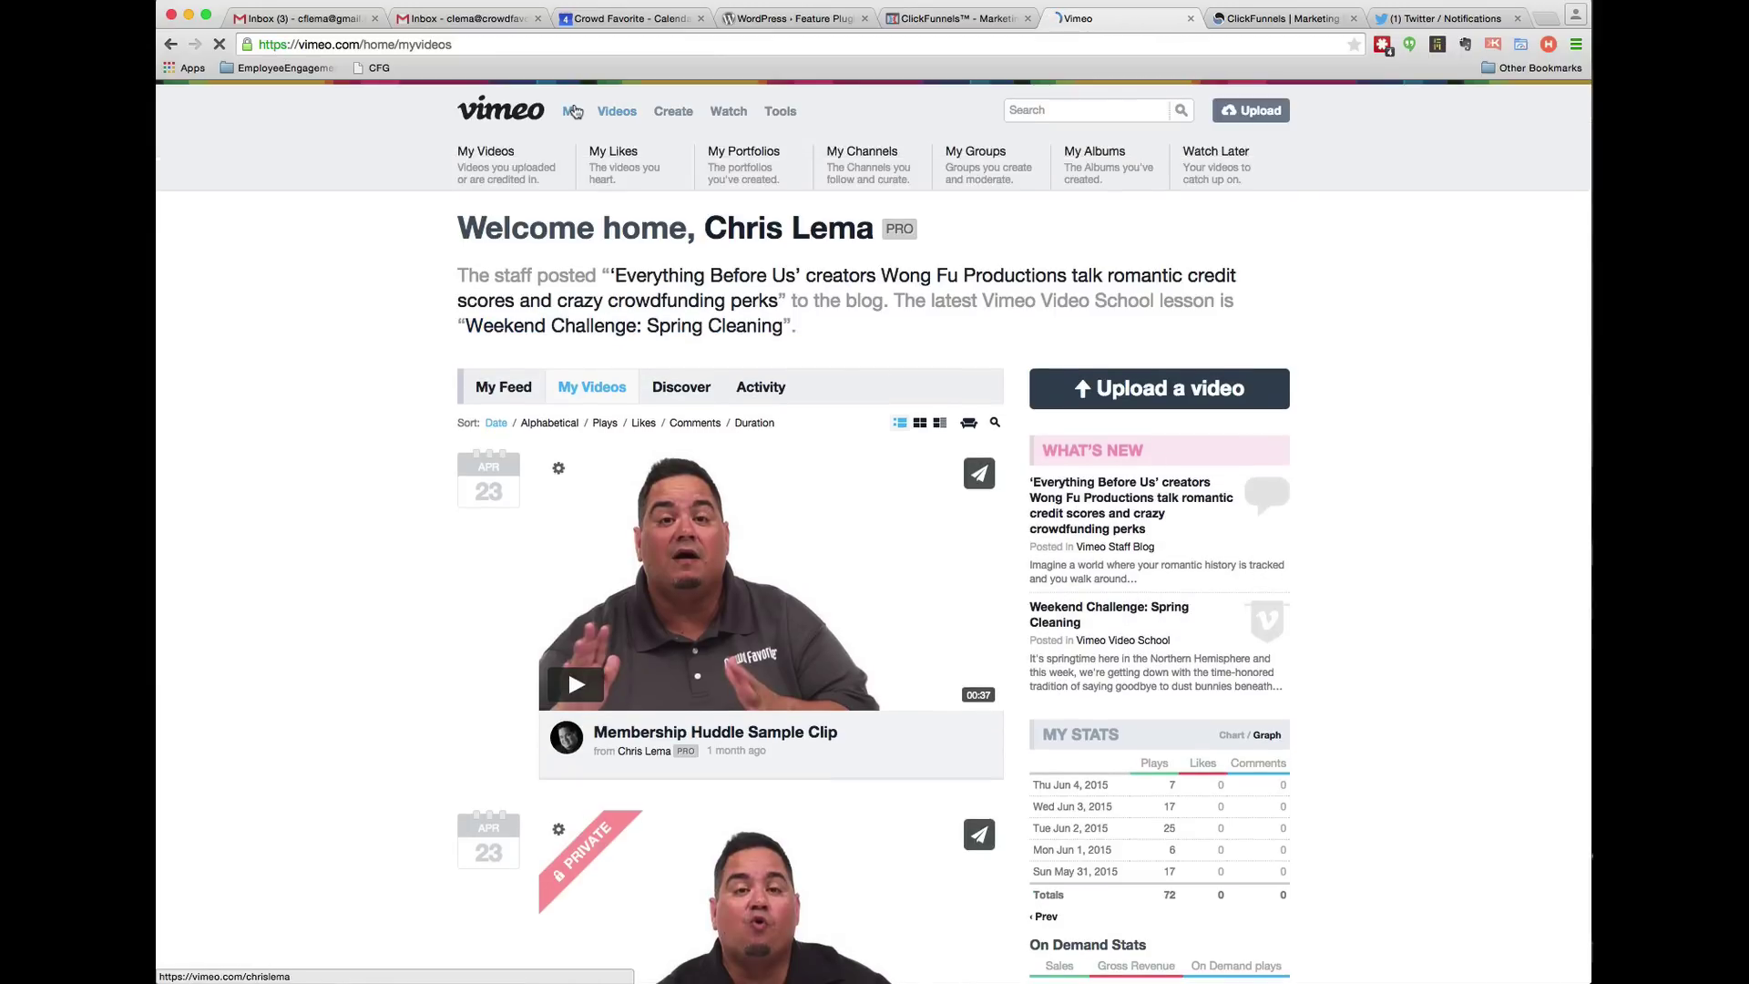
{"action": "left_click", "coordinate": [486, 182]}
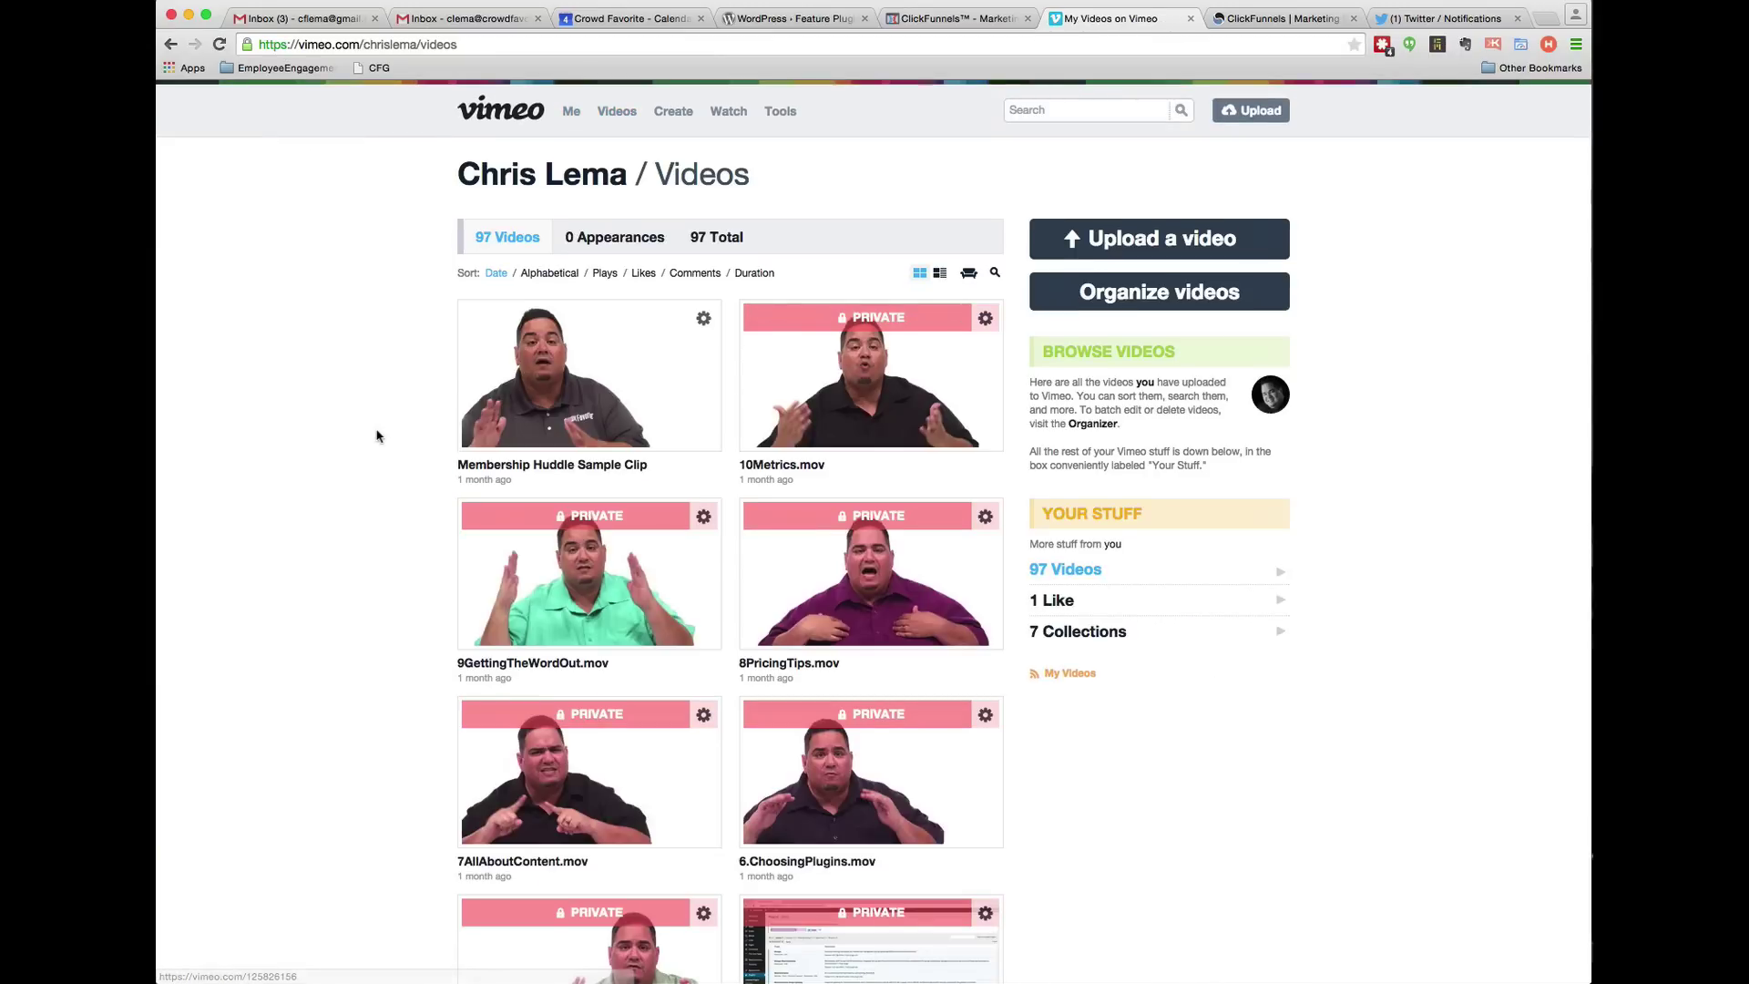
{"action": "scroll", "coordinate": [378, 436], "scroll_direction": "down", "scroll_amount": 10}
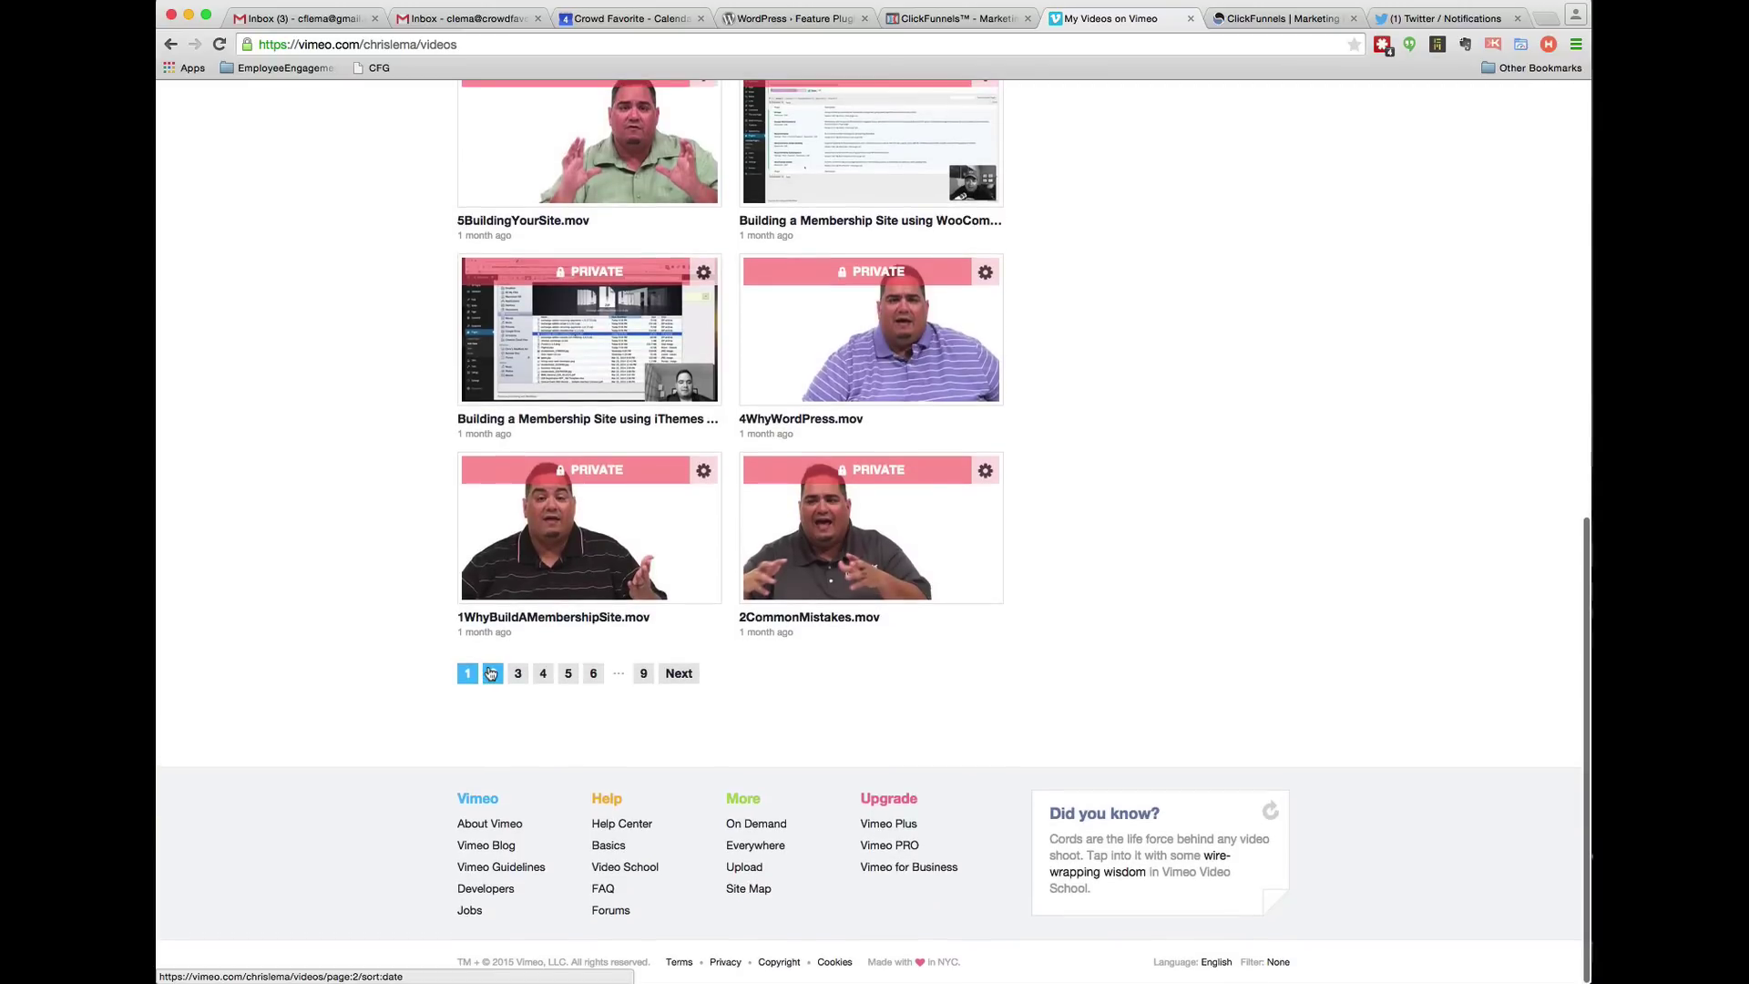
{"action": "left_click", "coordinate": [490, 673]}
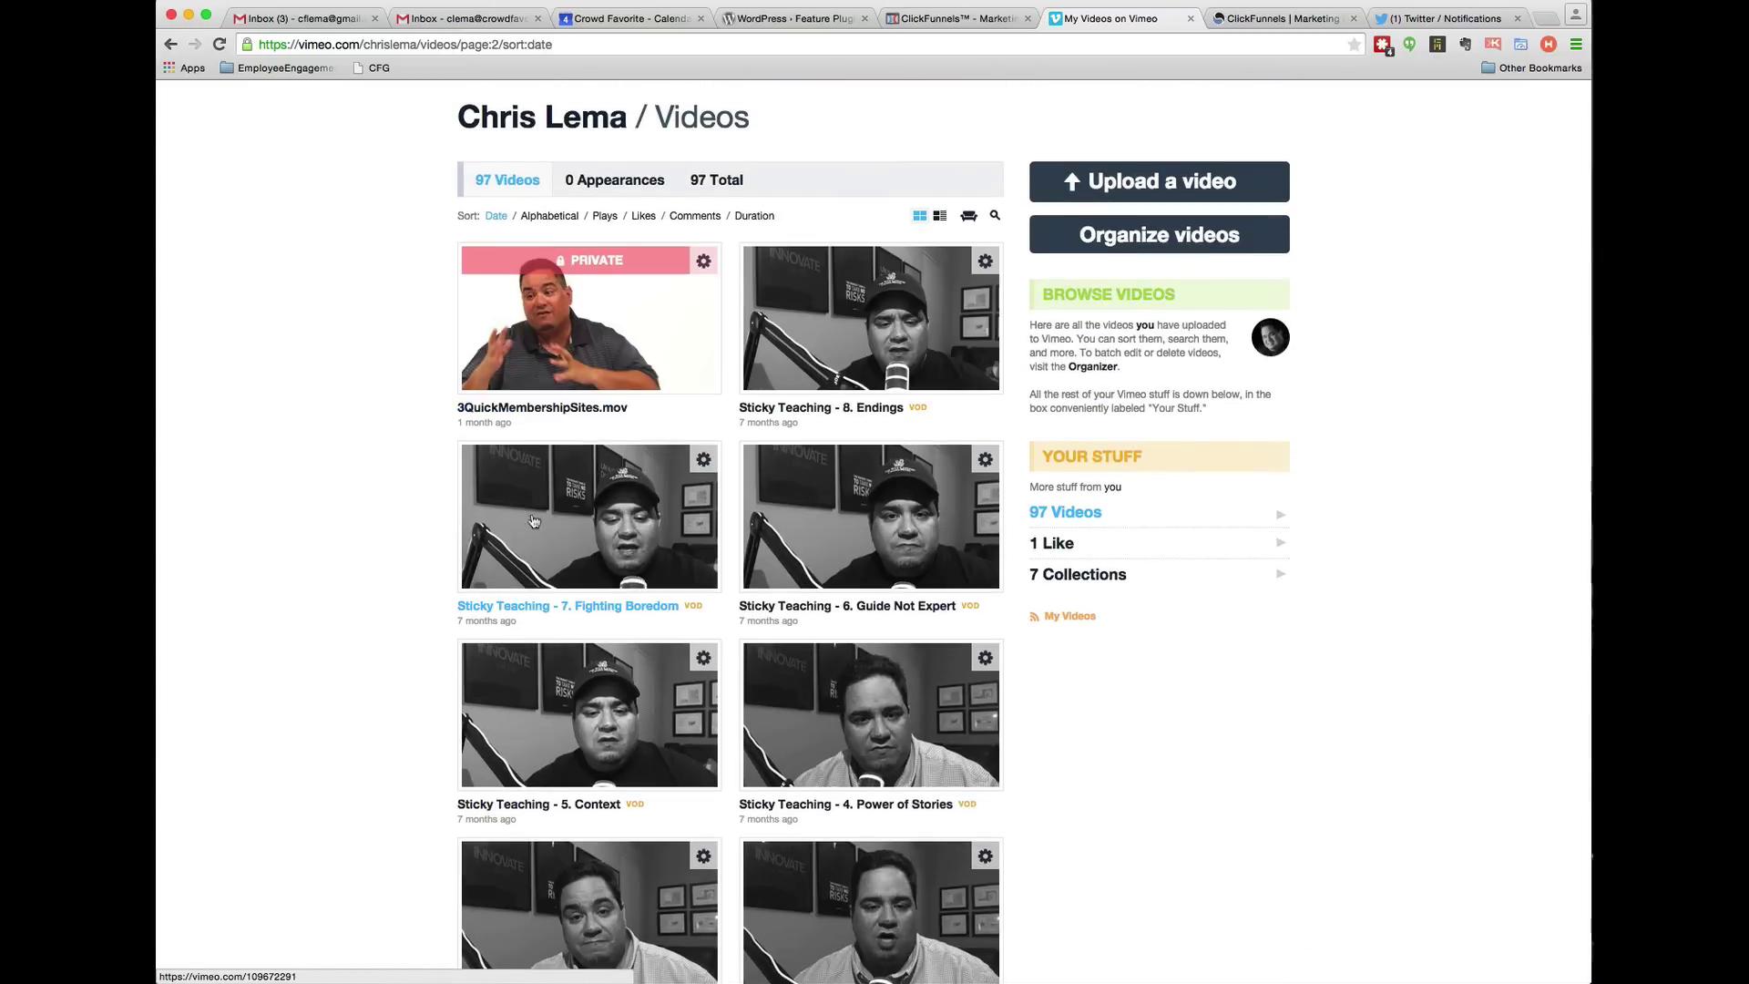
{"action": "scroll", "coordinate": [838, 657], "scroll_direction": "down", "scroll_amount": 3}
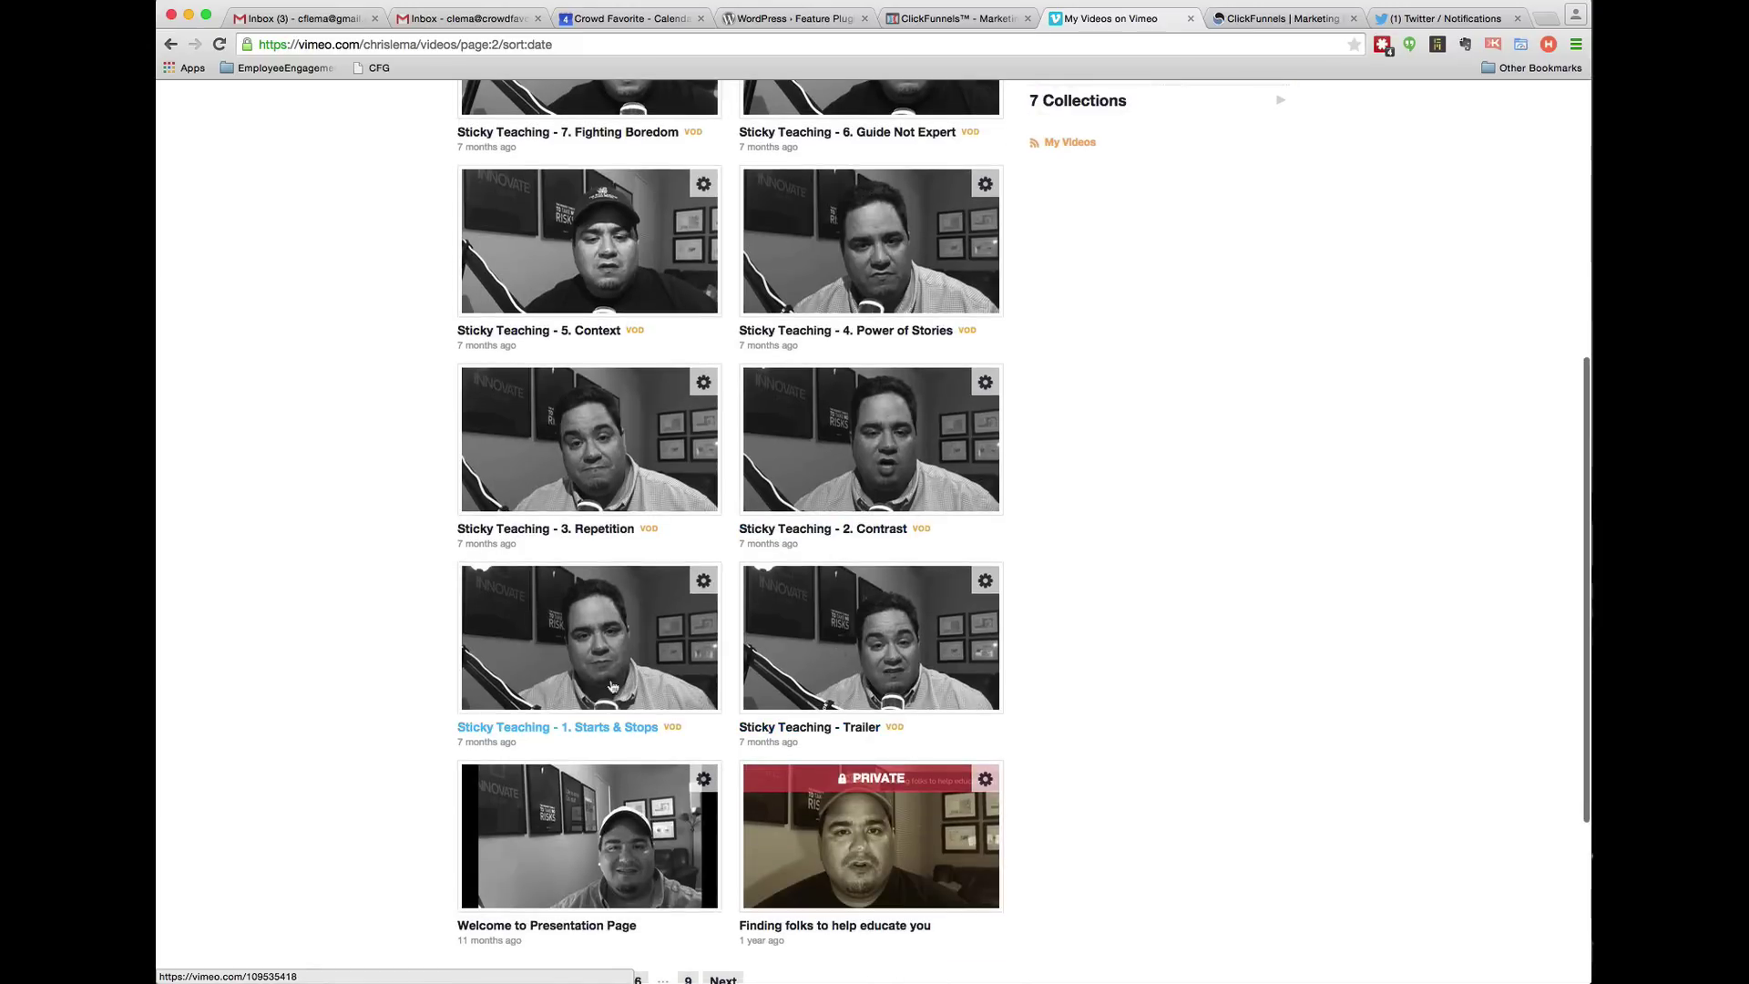
{"action": "scroll", "coordinate": [506, 669], "scroll_direction": "down", "scroll_amount": 1}
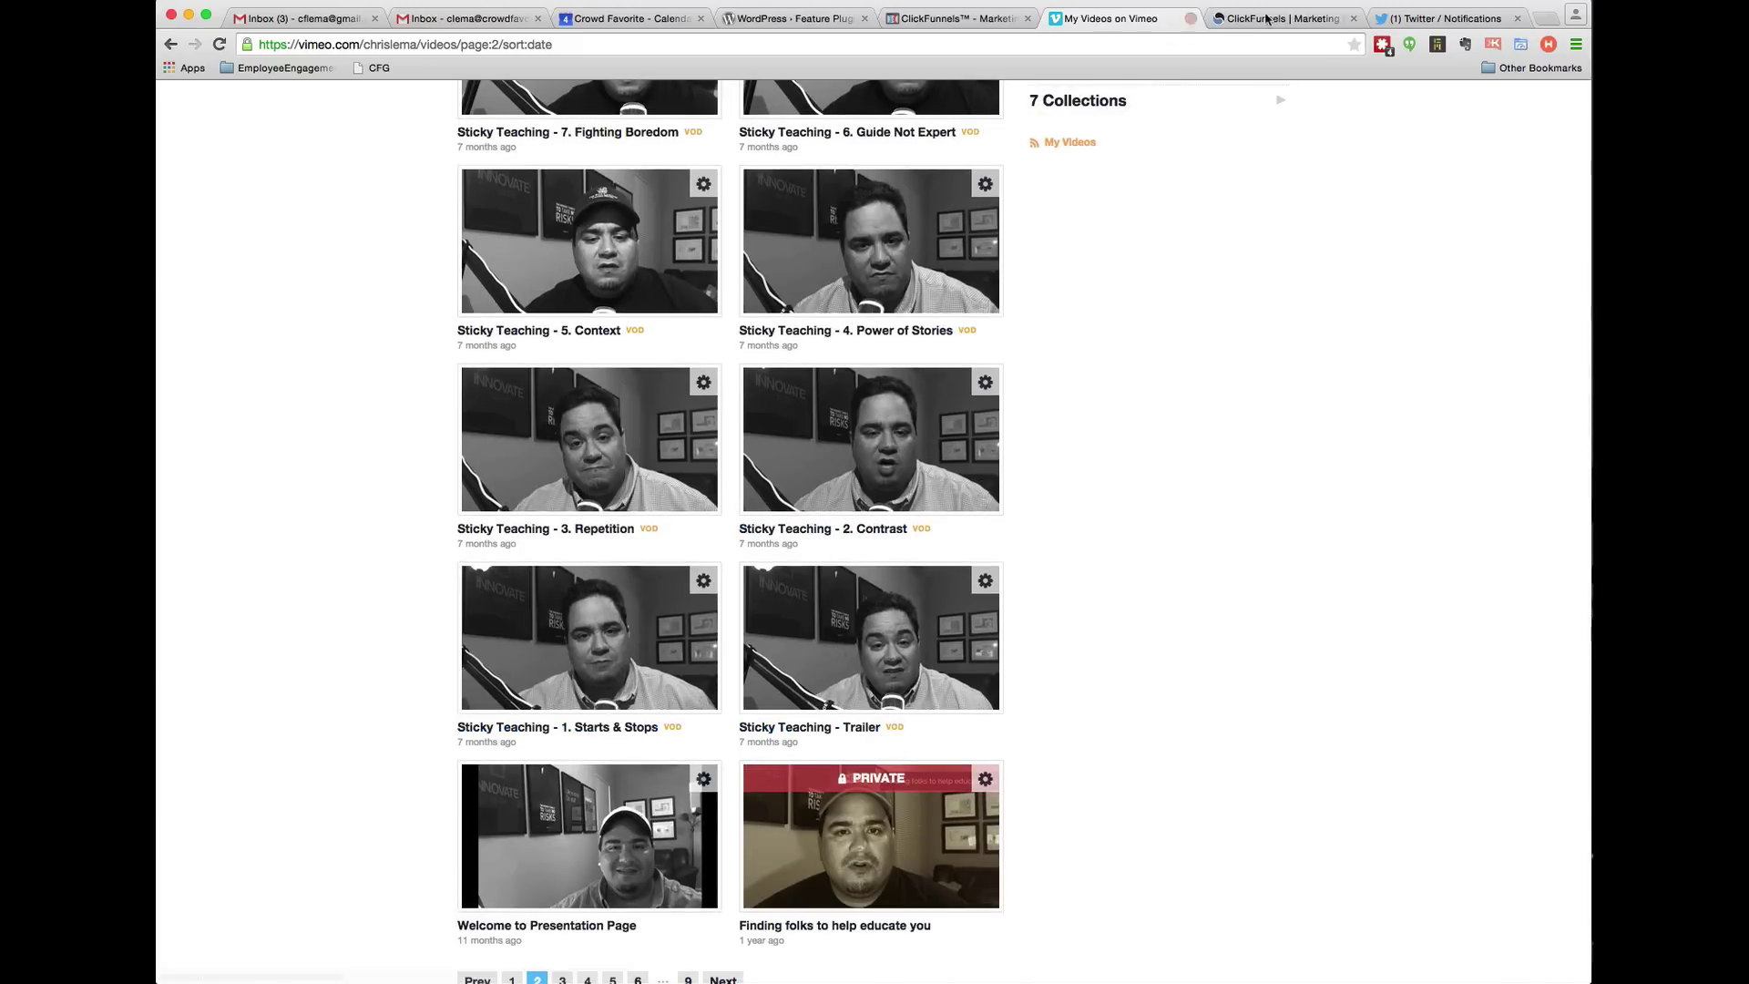
Enter lesson name '1. STar', fail to create it without a section, and cancel the form.
{"action": "left_click", "coordinate": [947, 18]}
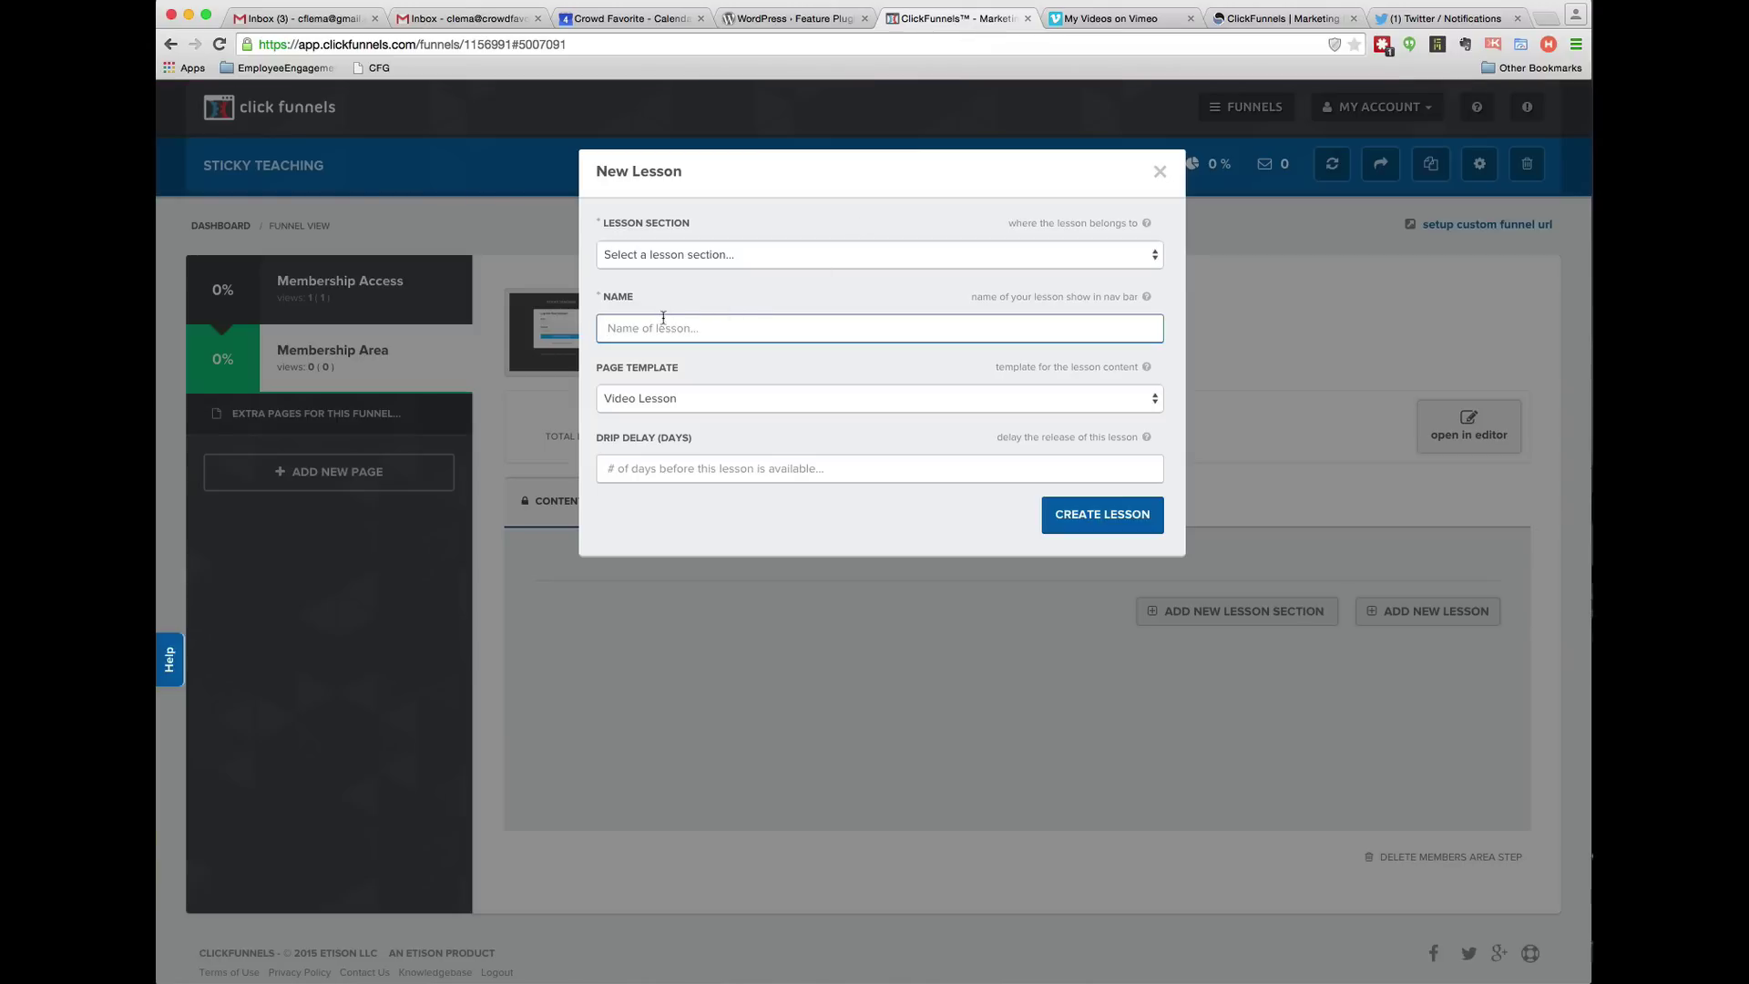
{"action": "type", "text": "1. STarts & Stops"}
{"action": "left_click", "coordinate": [1075, 517]}
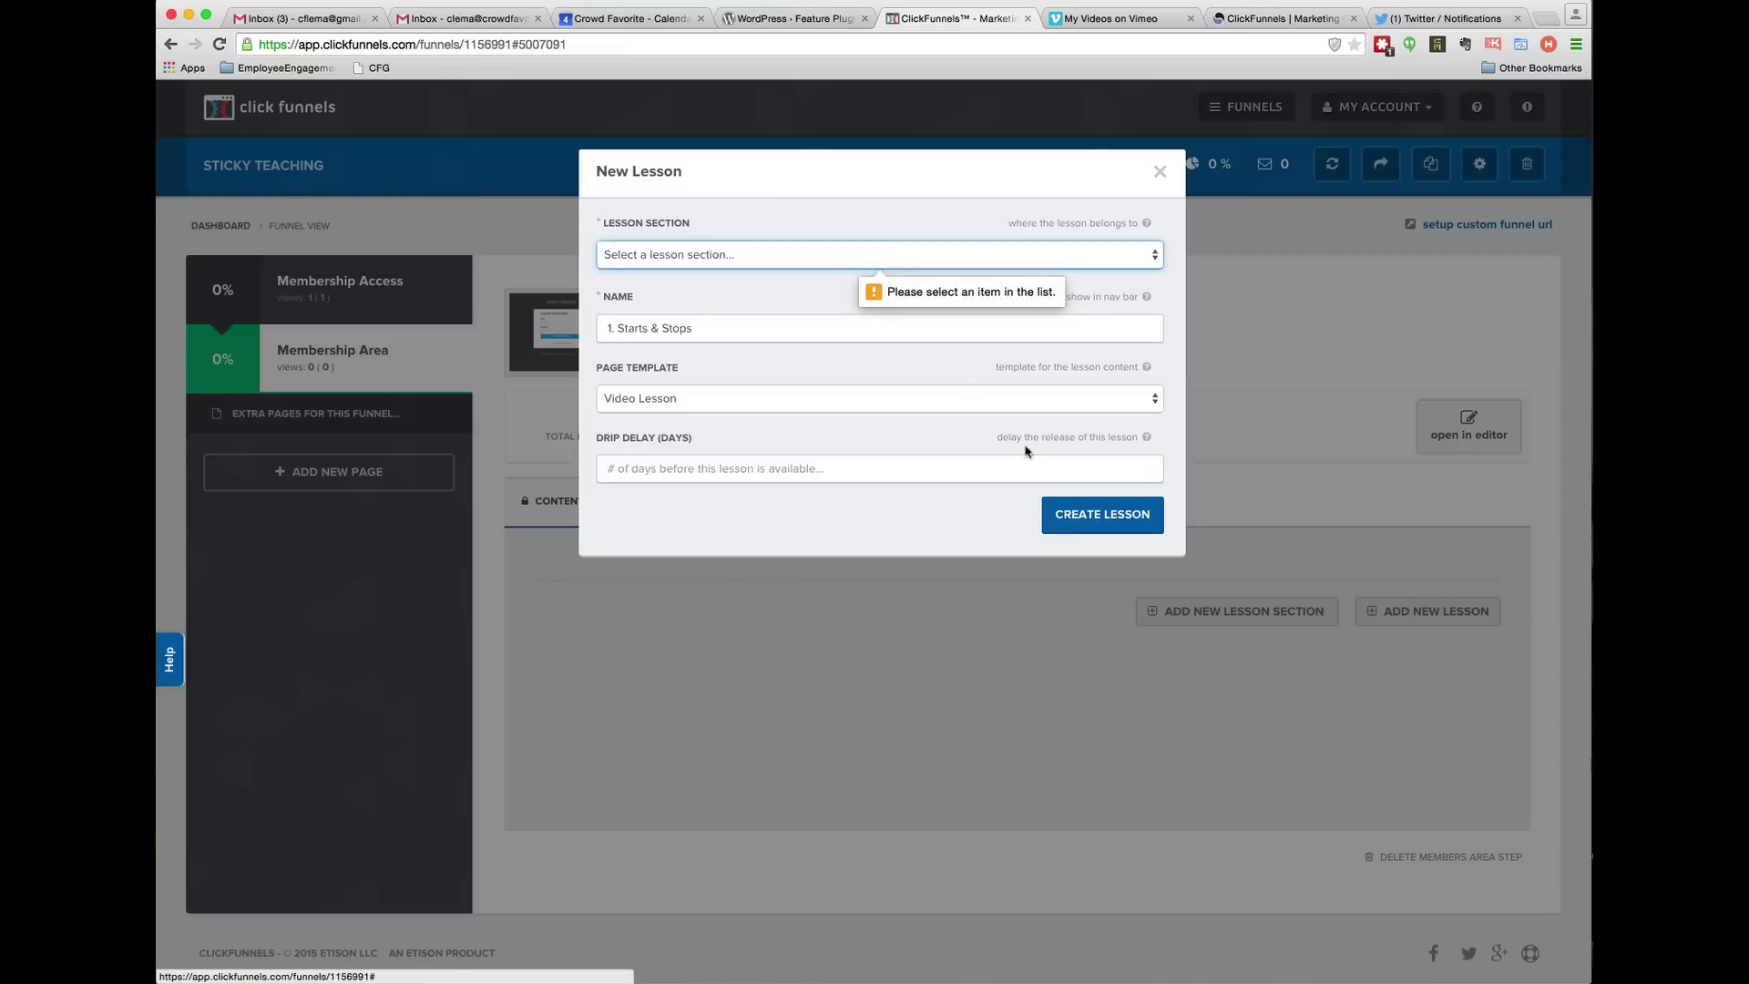
{"action": "left_click", "coordinate": [757, 259]}
{"action": "left_click", "coordinate": [755, 259]}
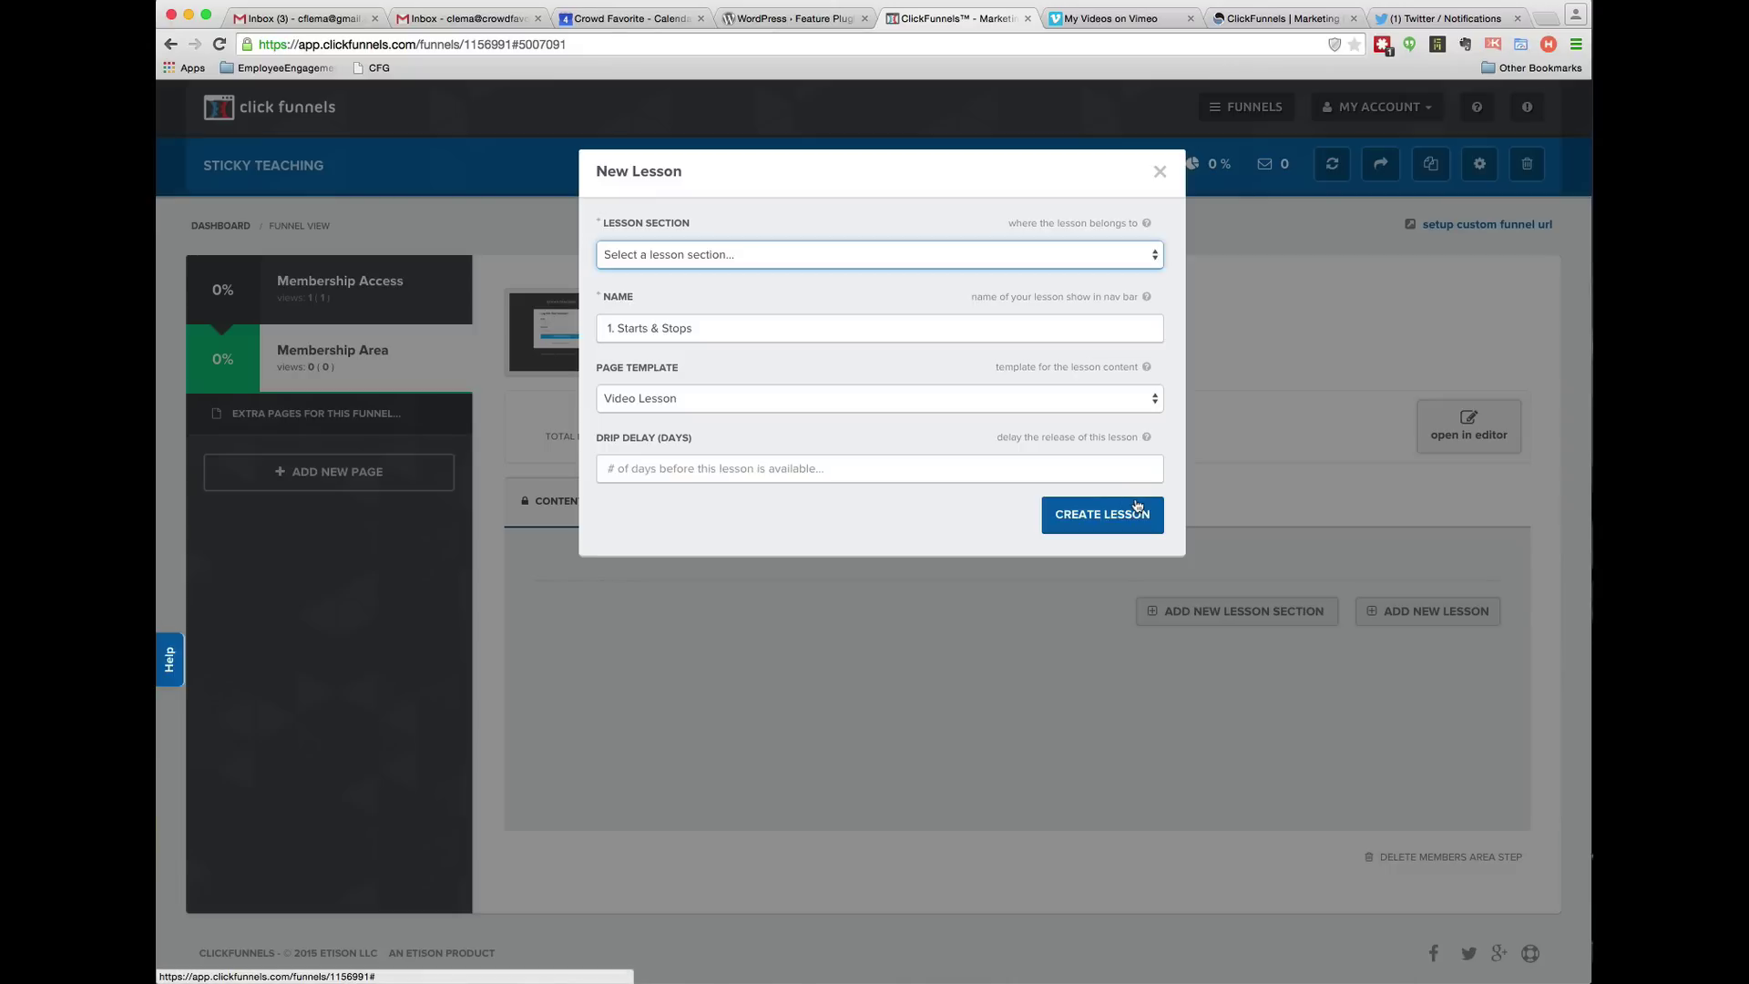
{"action": "left_click", "coordinate": [1102, 519]}
{"action": "left_click", "coordinate": [1155, 175]}
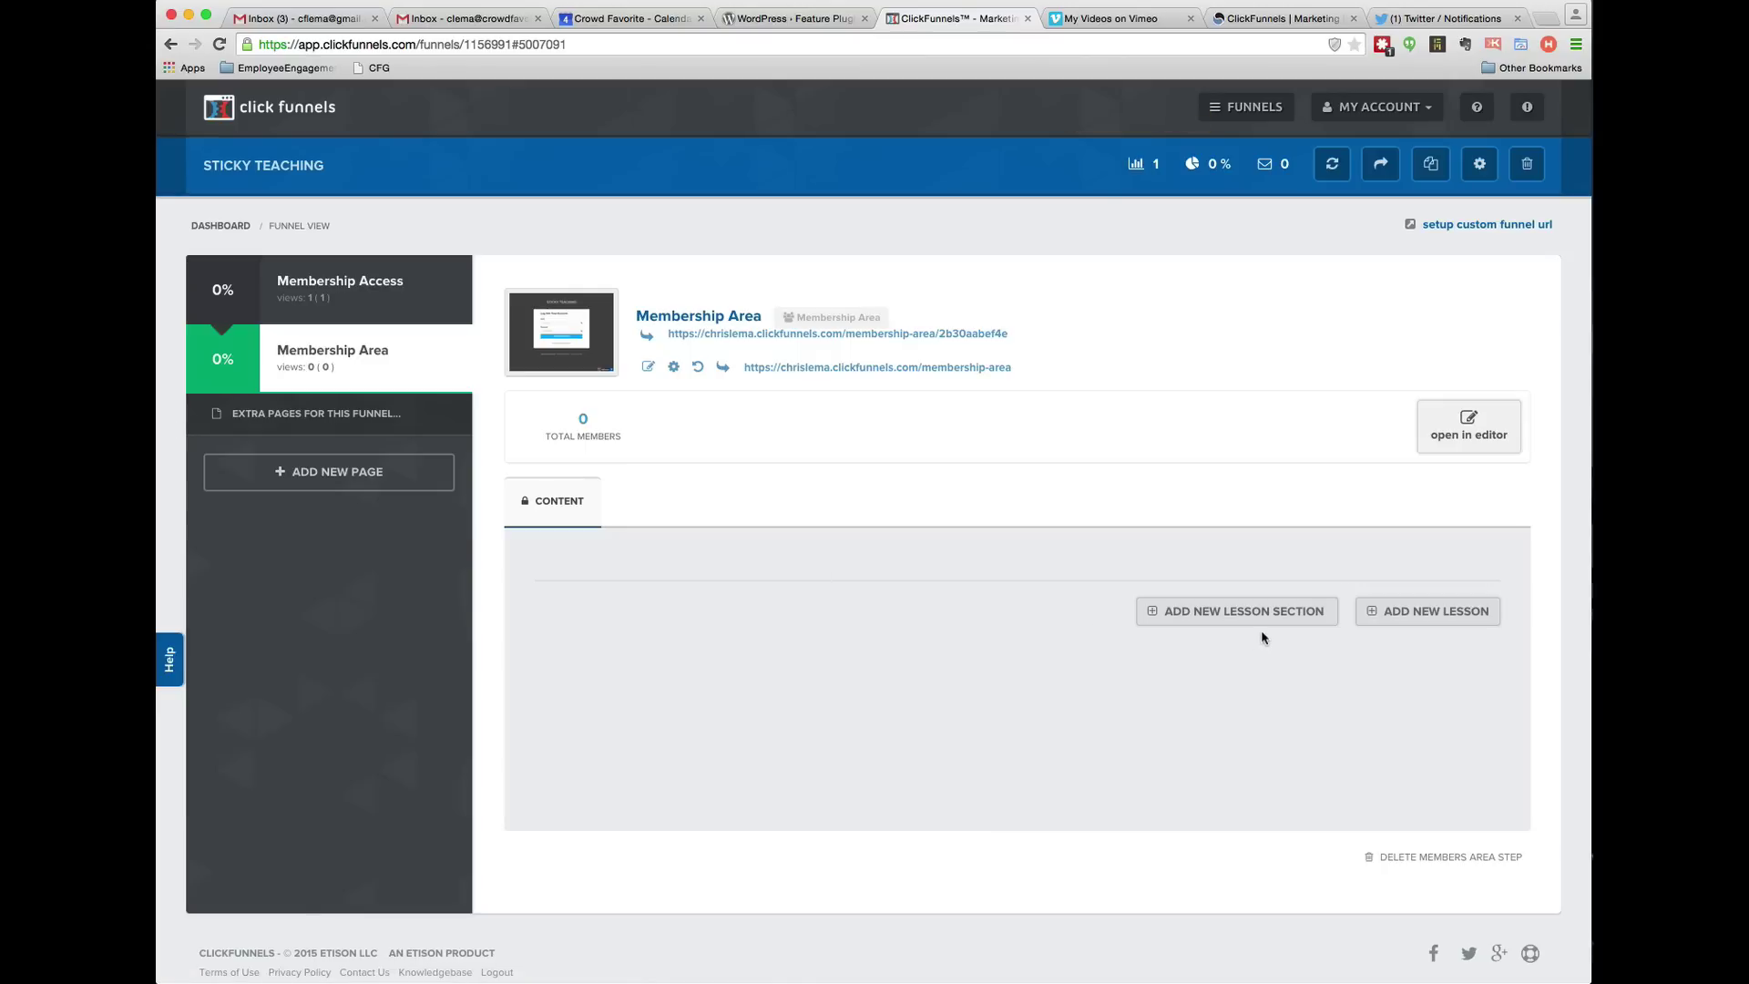
Add a lesson section named 'Video Lessons' to the Membership Area.
{"action": "left_click", "coordinate": [1261, 620]}
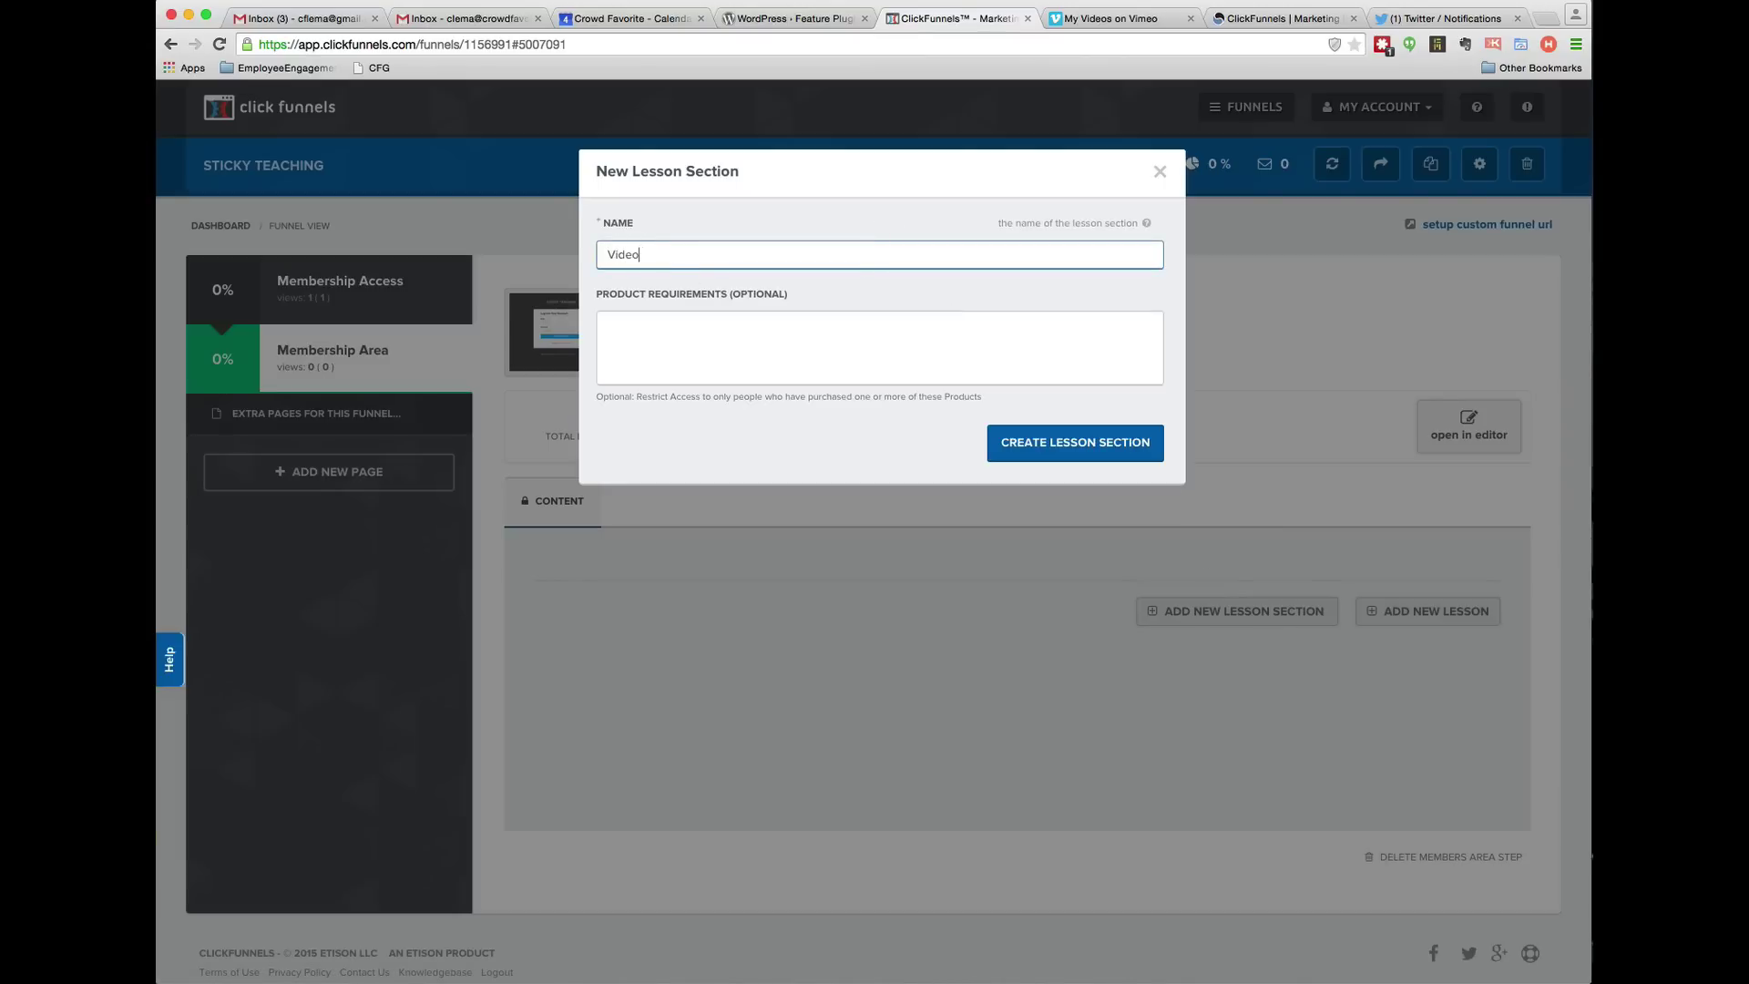
{"action": "type", "text": "Video Lessons"}
{"action": "left_click", "coordinate": [1048, 442]}
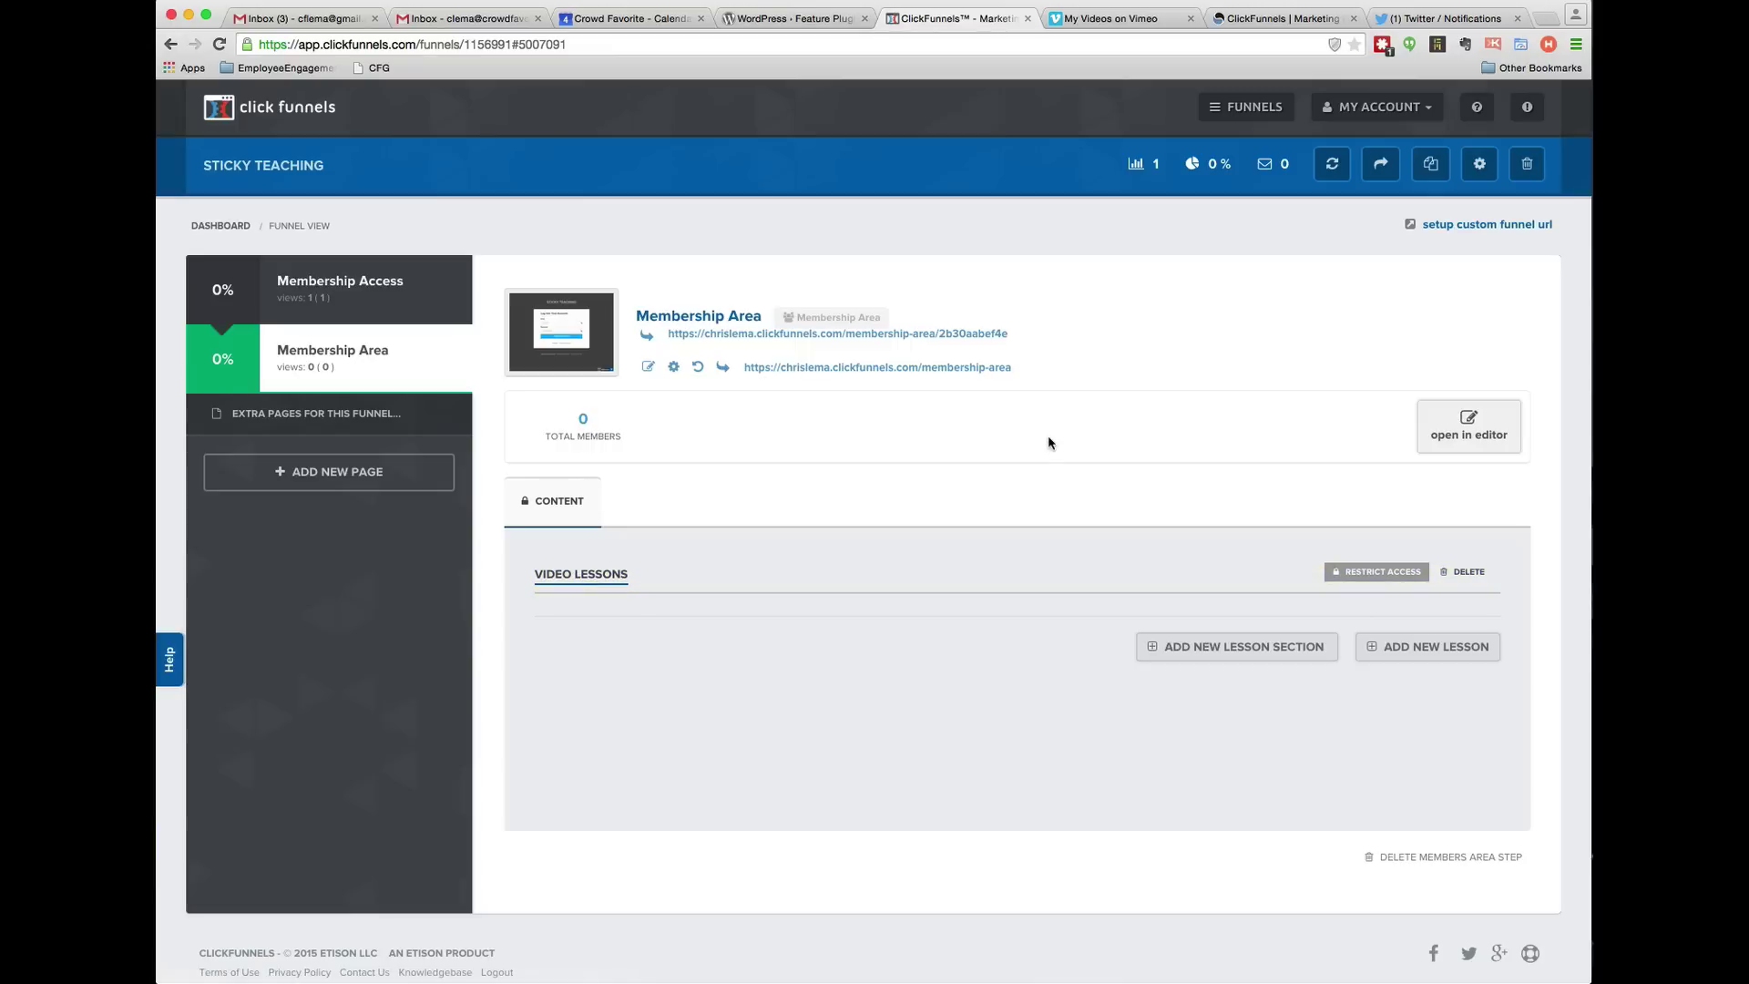
Create lesson '1. Starts & Stops' in Video Lessons using the Video Lesson template.
{"action": "left_click", "coordinate": [1428, 647]}
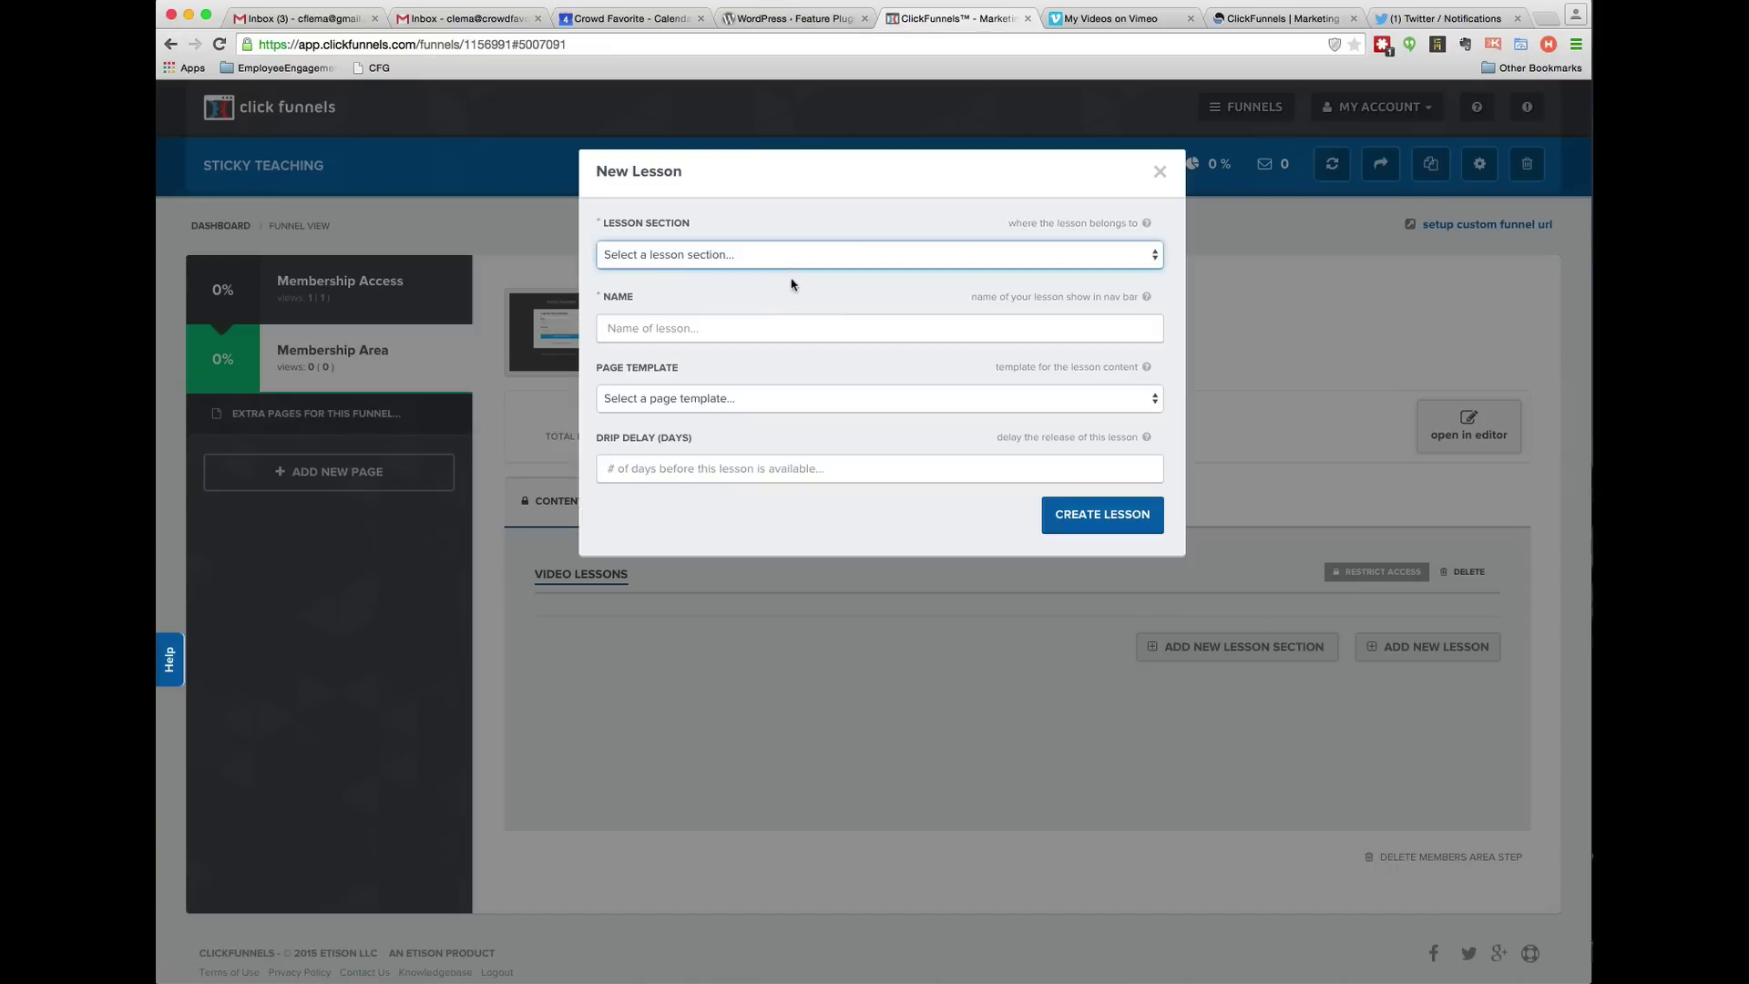
{"action": "left_click", "coordinate": [674, 259]}
{"action": "left_click", "coordinate": [654, 281]}
{"action": "left_click", "coordinate": [633, 327]}
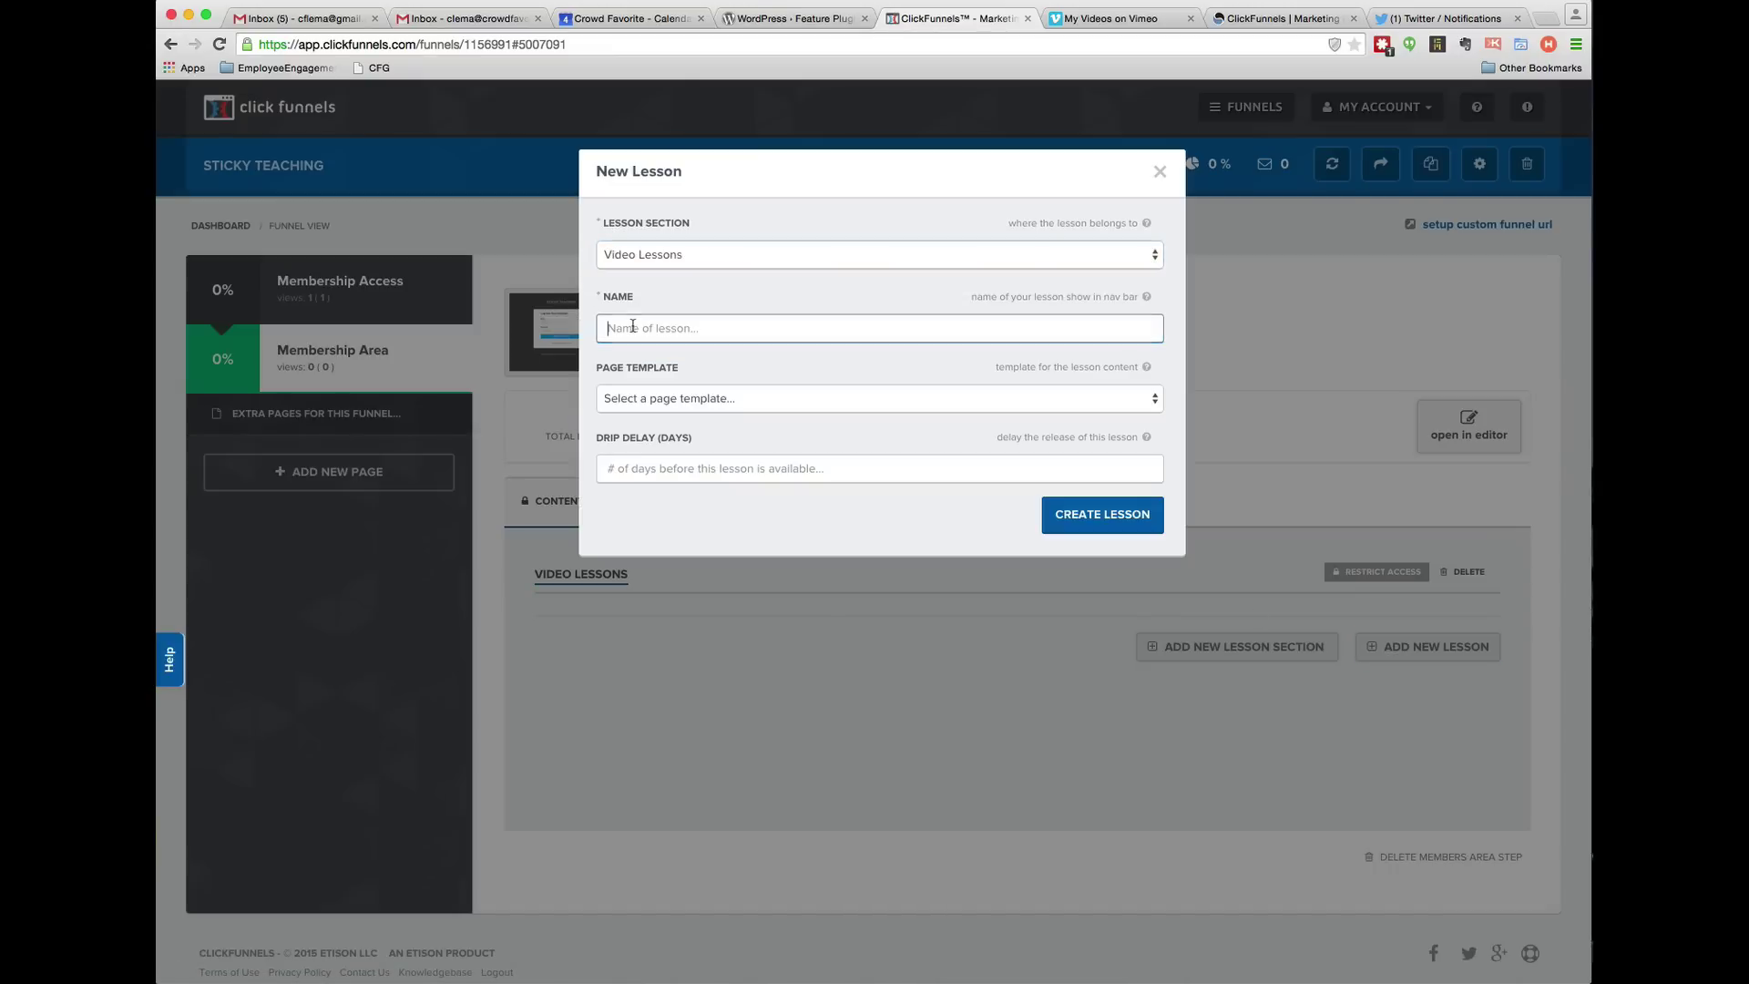
{"action": "type", "text": "1. Starts"}
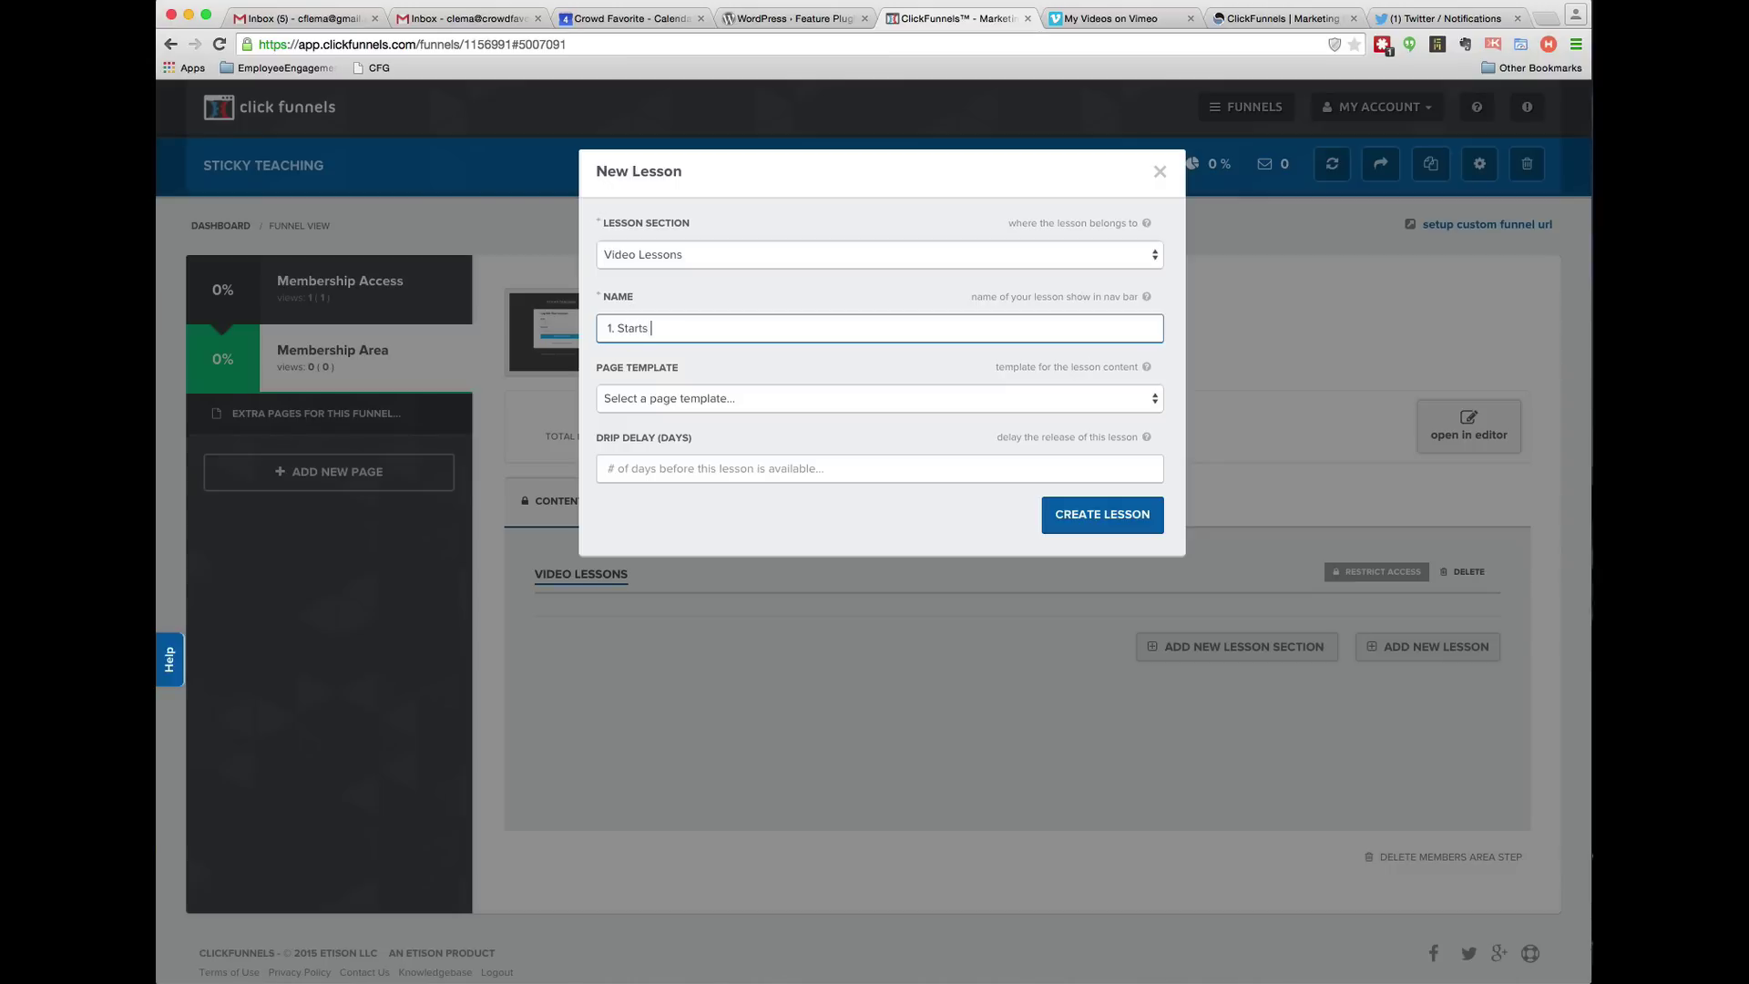
{"action": "type", "text": " & Stops"}
{"action": "left_click", "coordinate": [638, 401]}
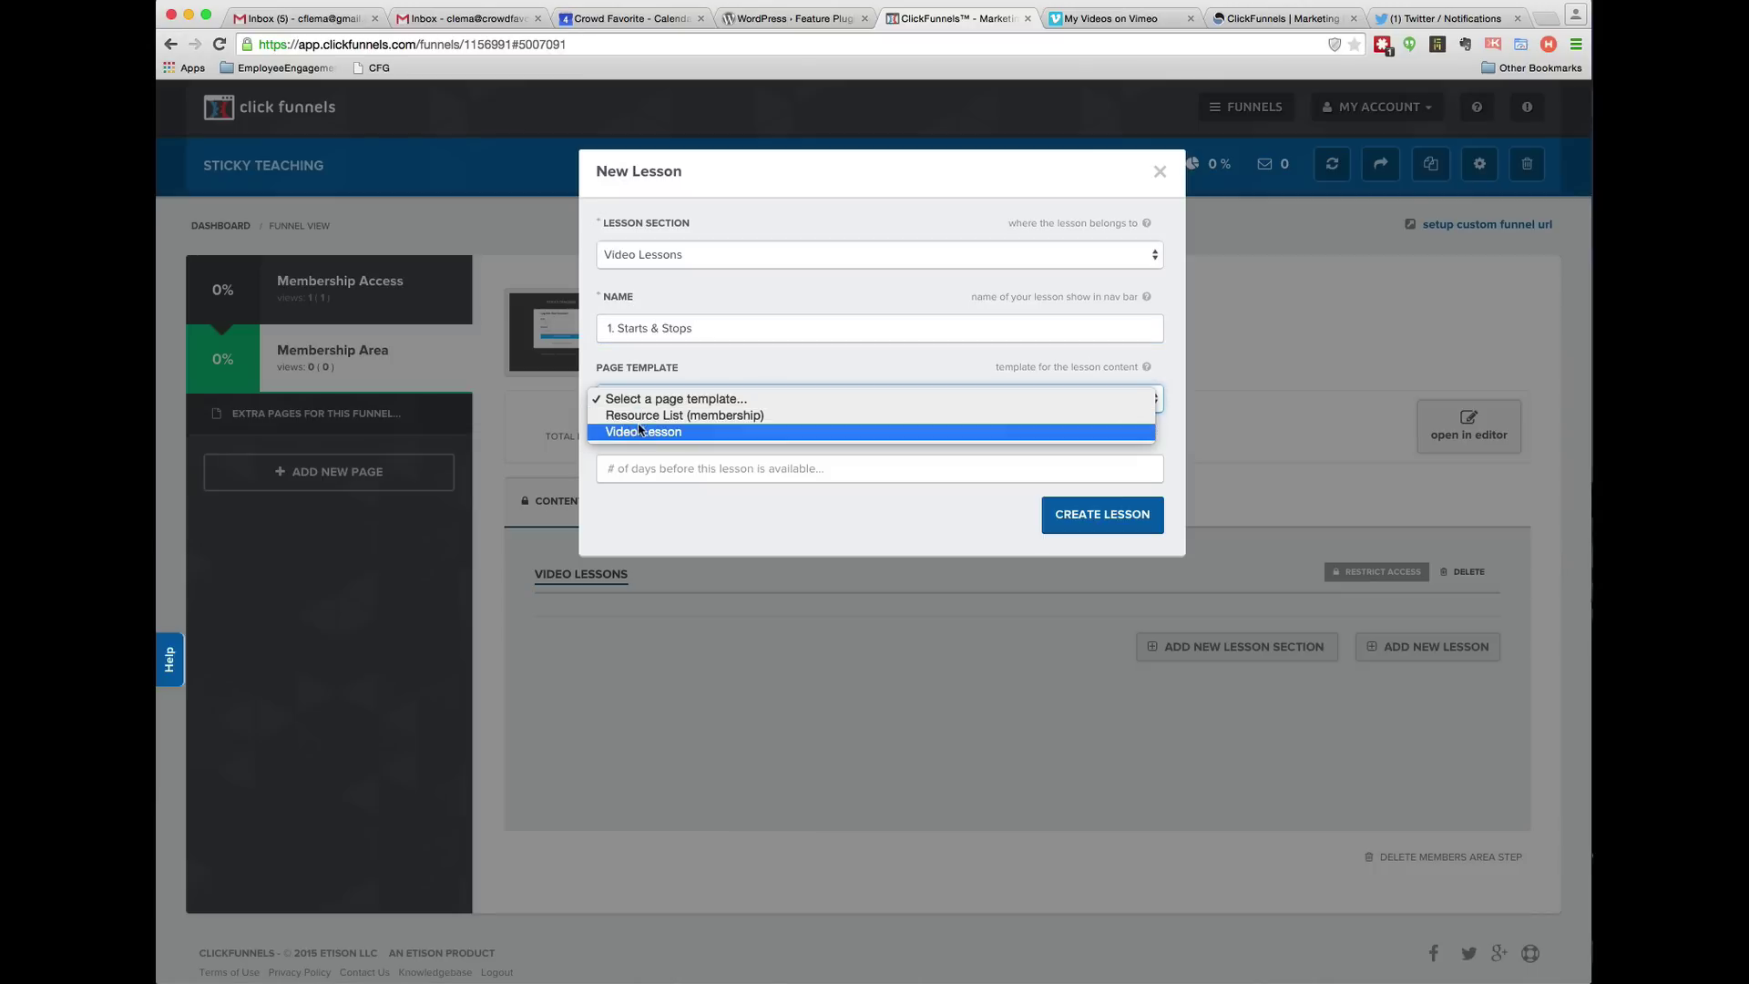
{"action": "left_click", "coordinate": [643, 432]}
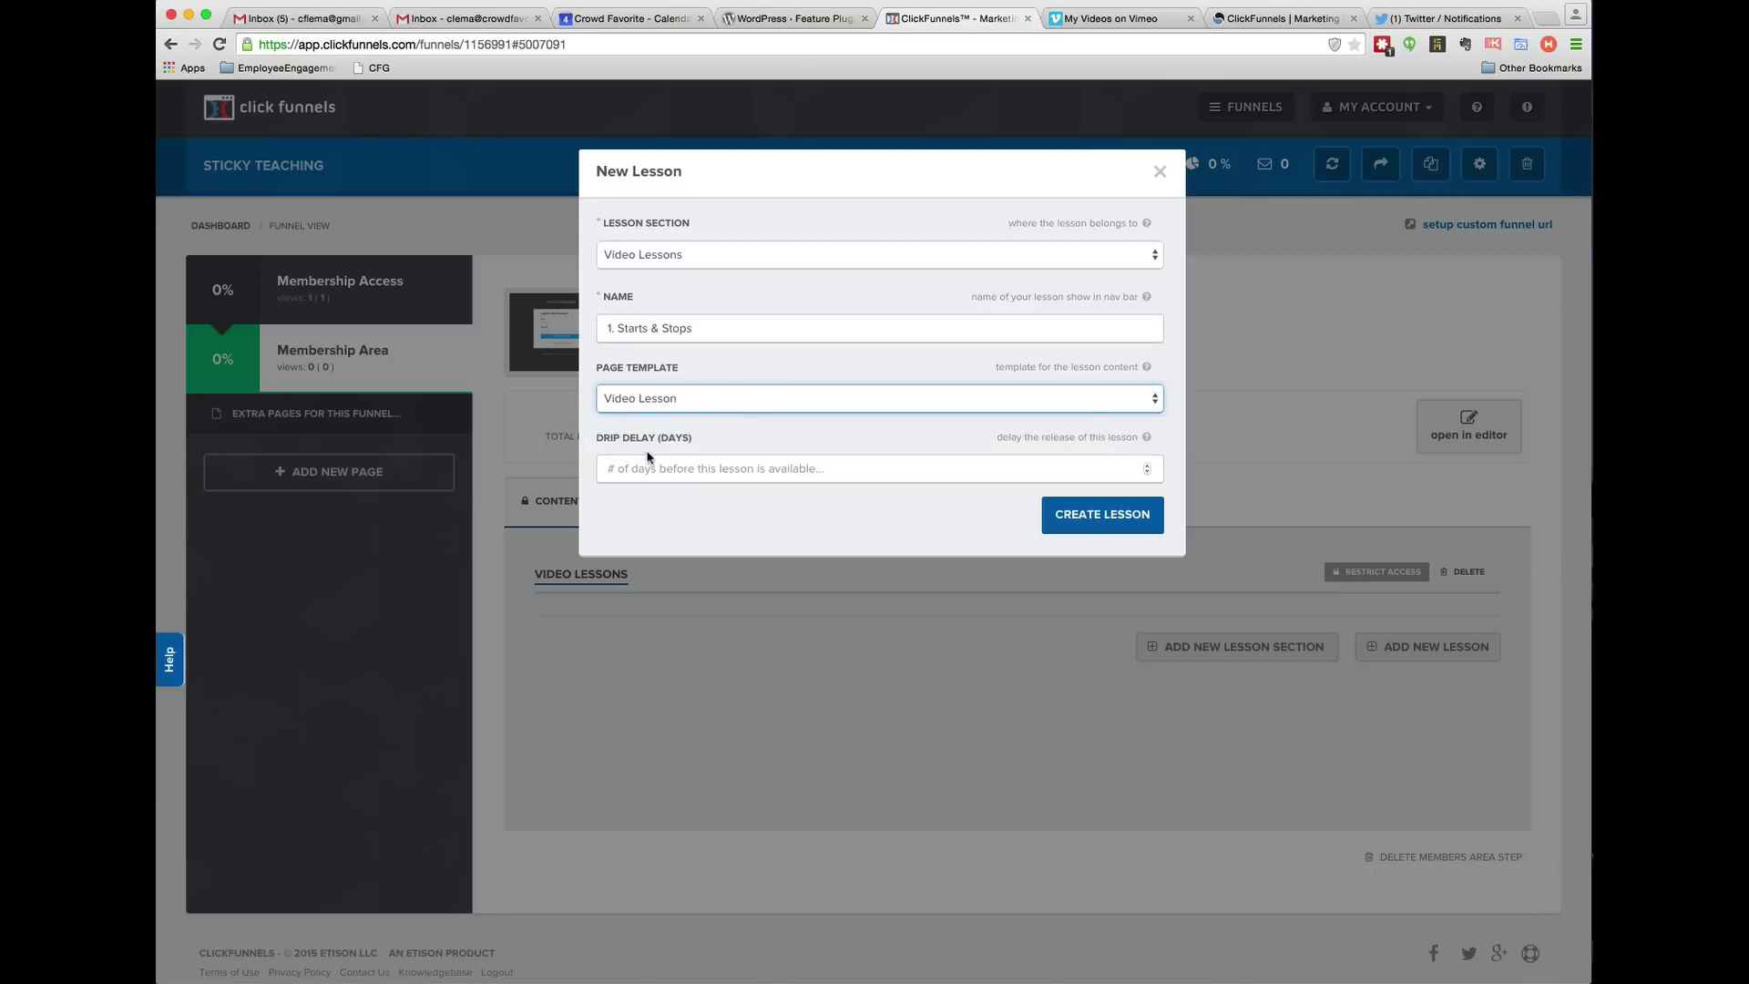
{"action": "left_click", "coordinate": [1066, 525]}
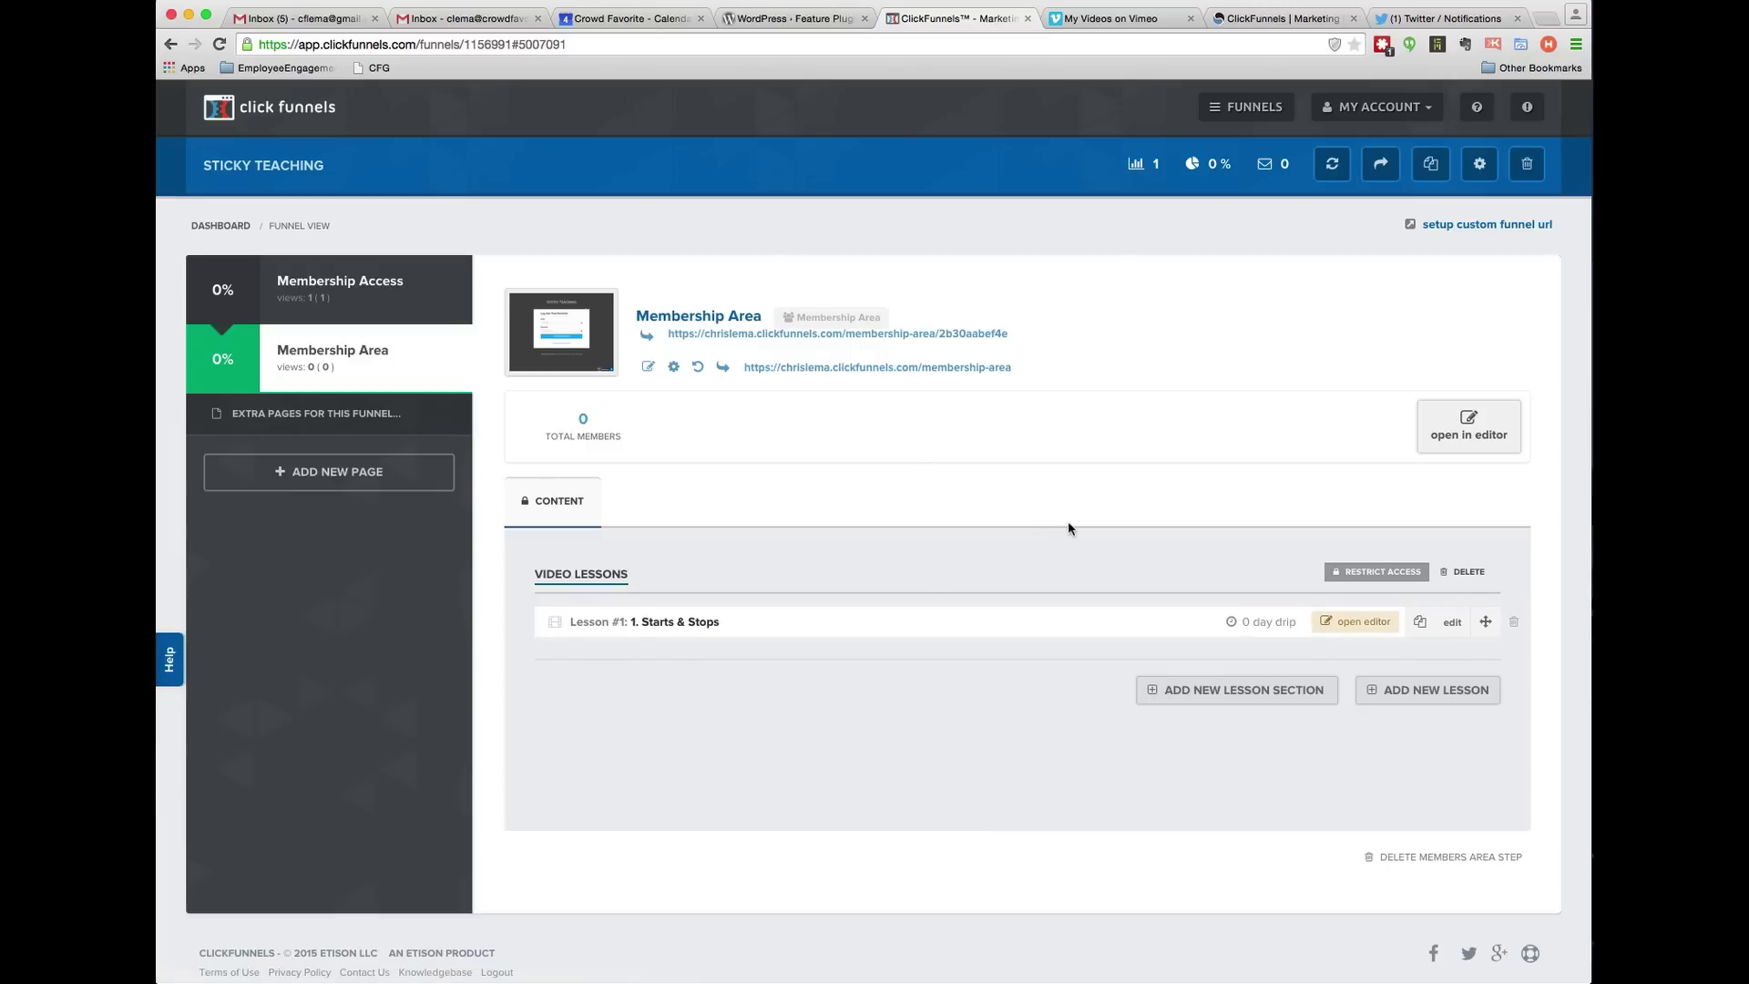
Open the lesson page in the editor and replace its 'Intro To Awesome Page' heading with '1. Starts & Stops'.
{"action": "left_click", "coordinate": [1364, 625]}
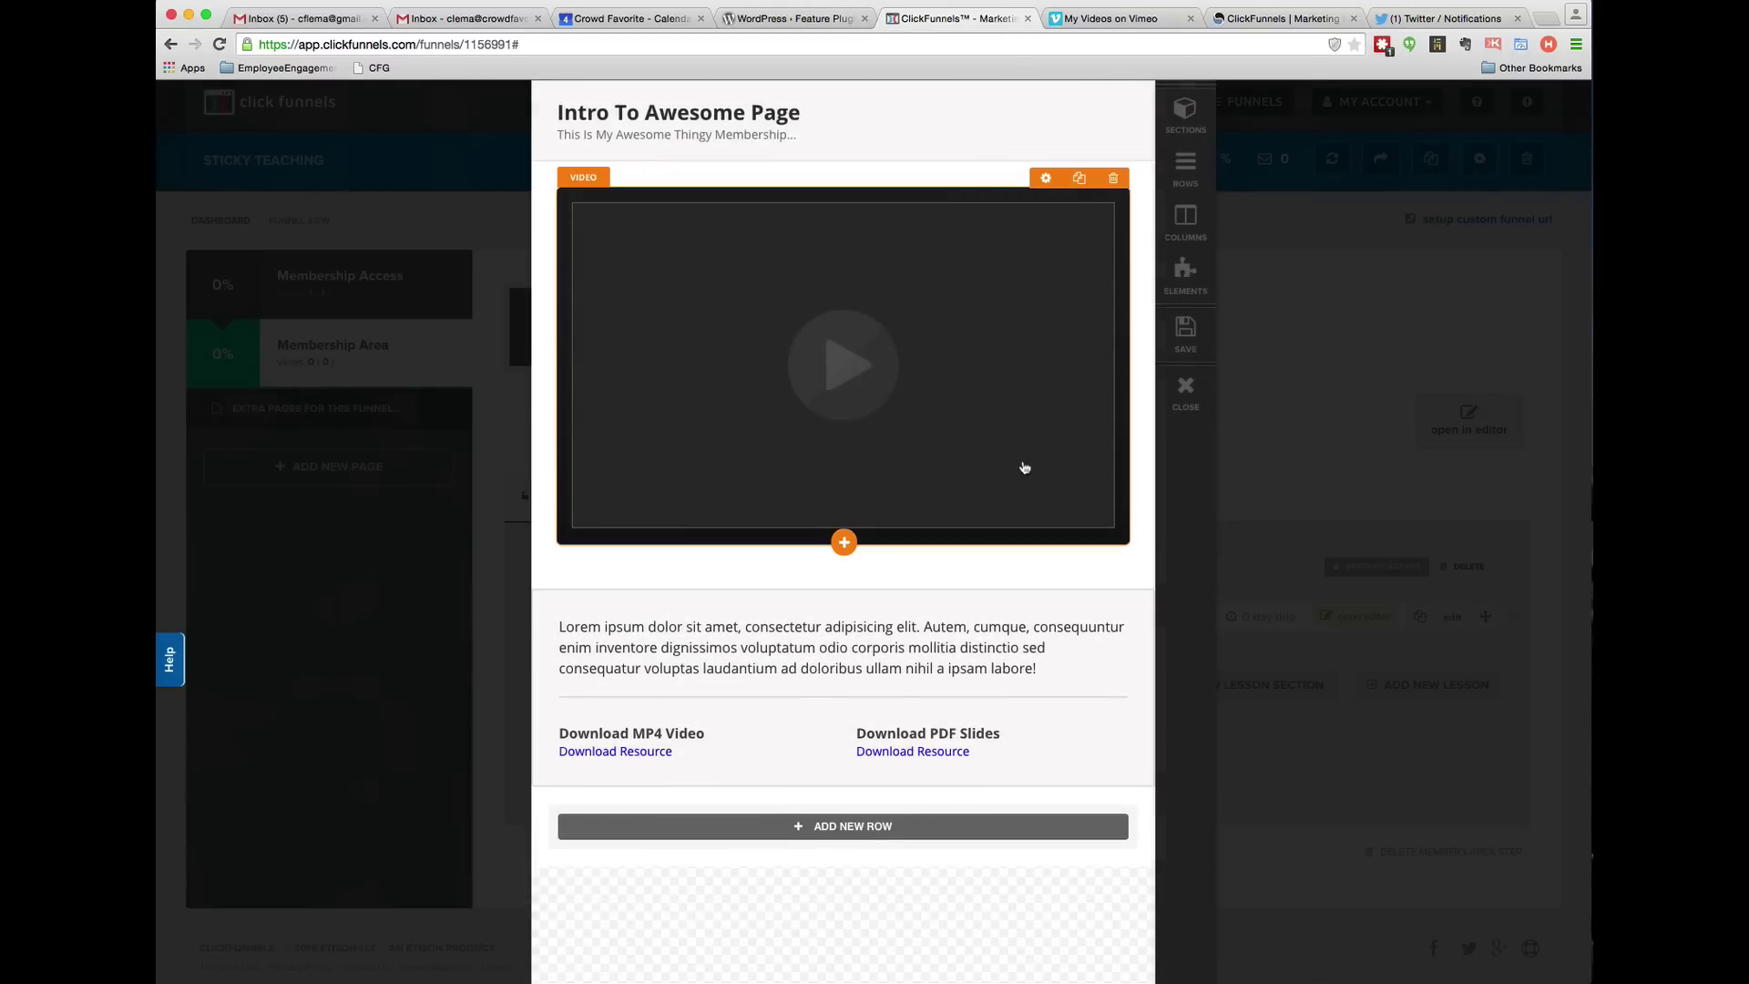
{"action": "left_click", "coordinate": [749, 116]}
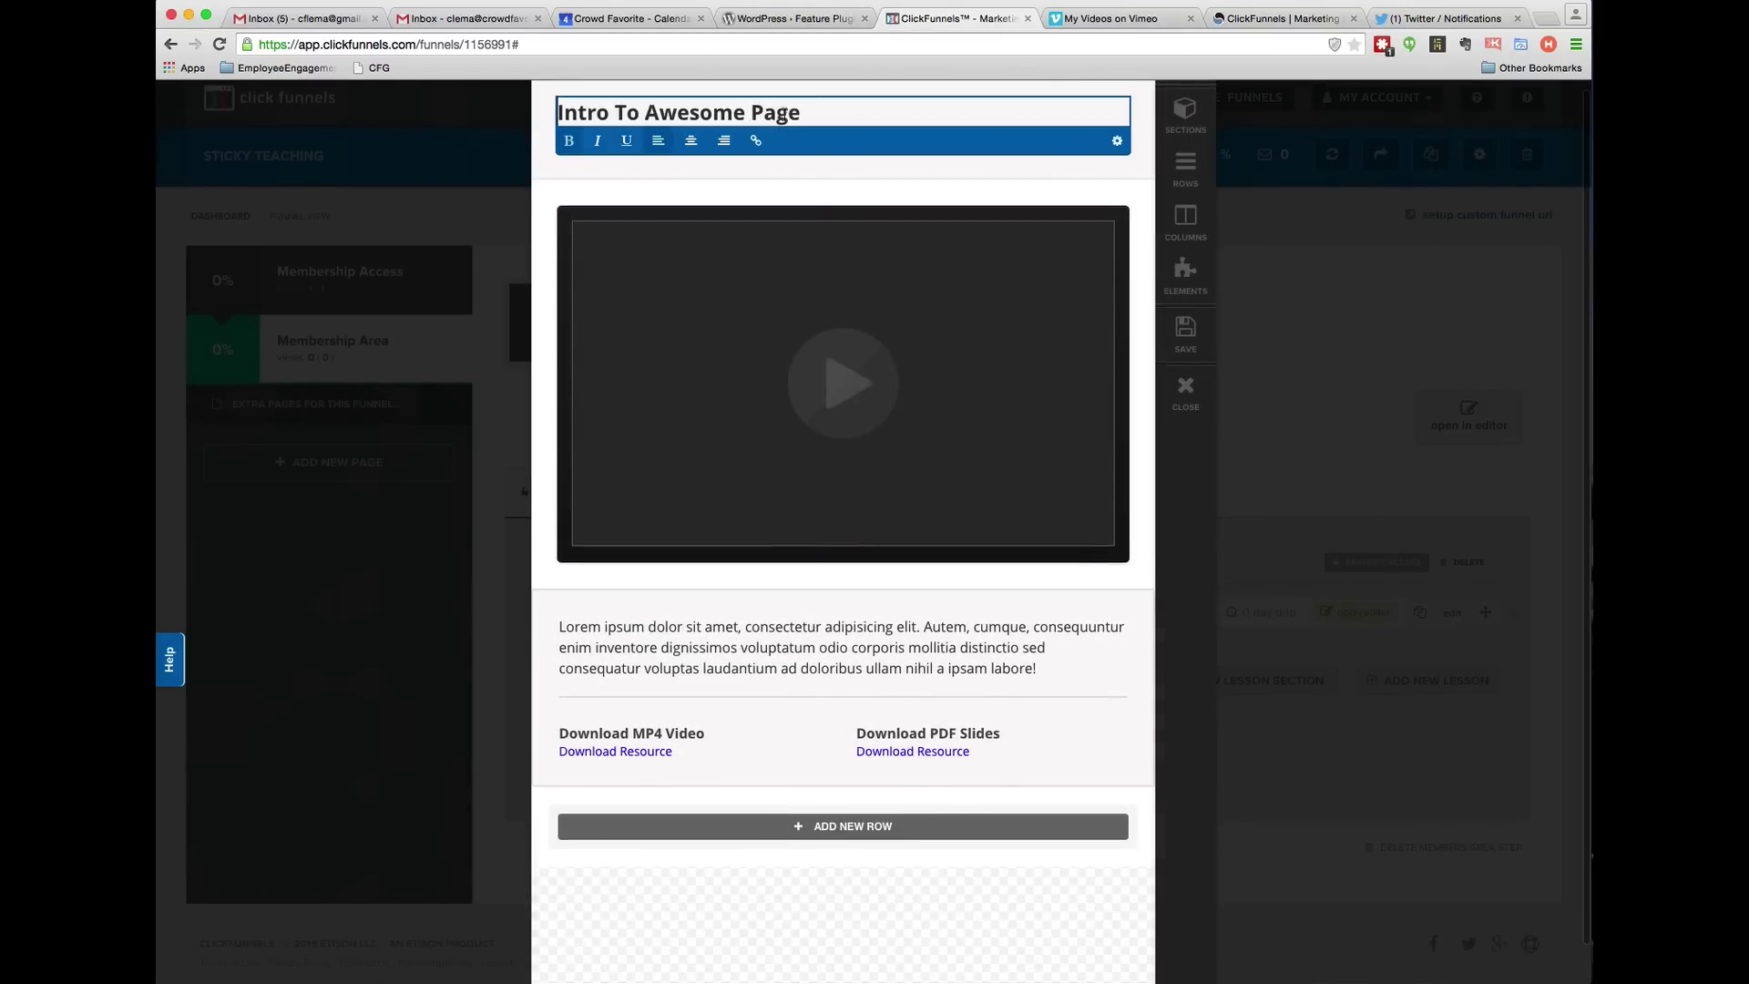
{"action": "left_click_drag", "start_coordinate": [802, 113], "coordinate": [519, 98]}
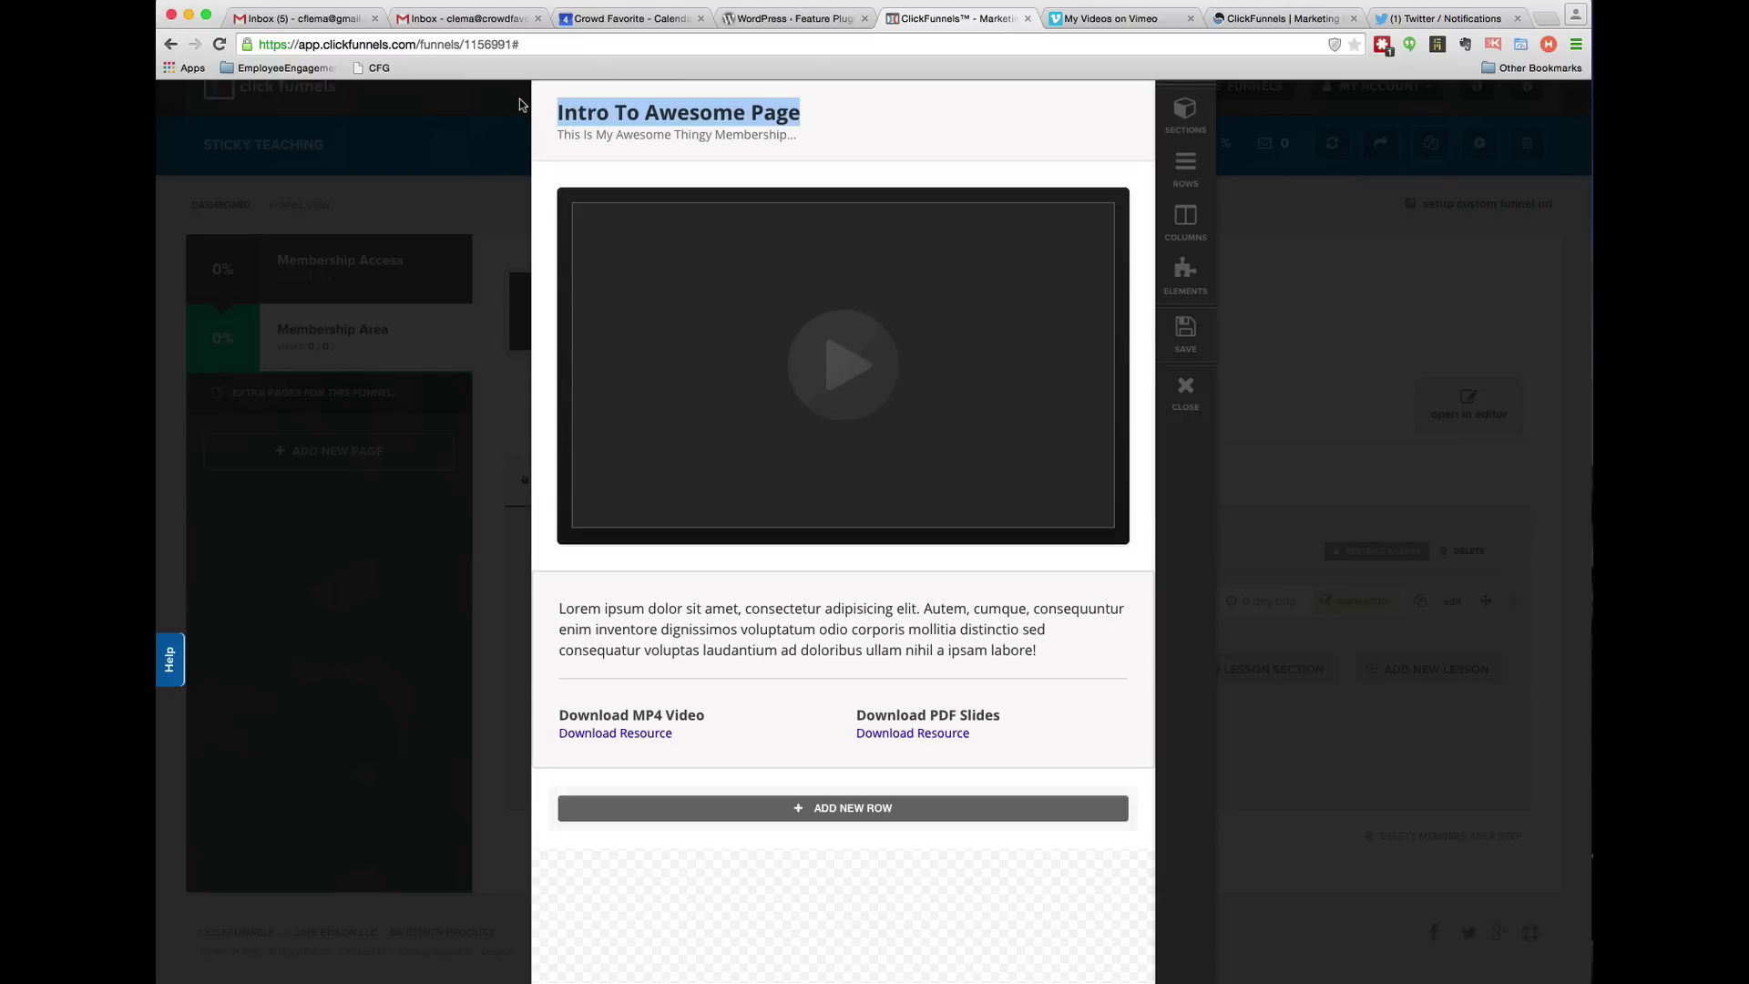
{"action": "left_click", "coordinate": [602, 113]}
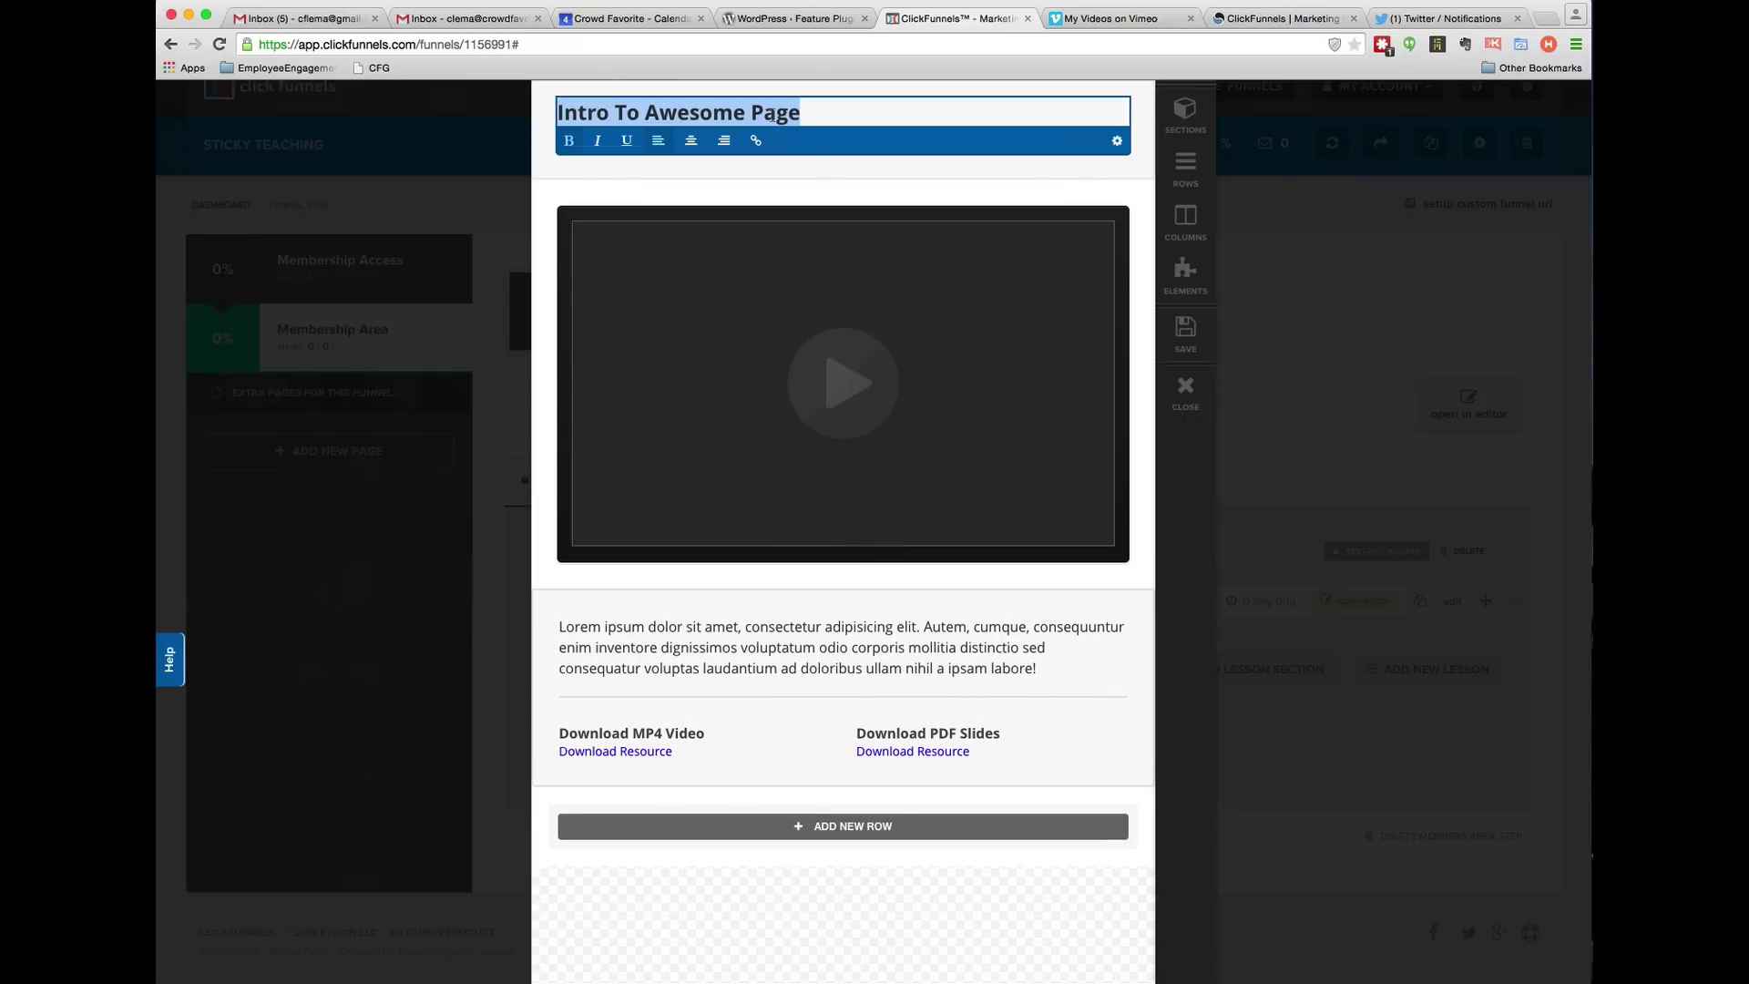
{"action": "left_click", "coordinate": [770, 115]}
{"action": "left_click_drag", "start_coordinate": [802, 113], "coordinate": [554, 124]}
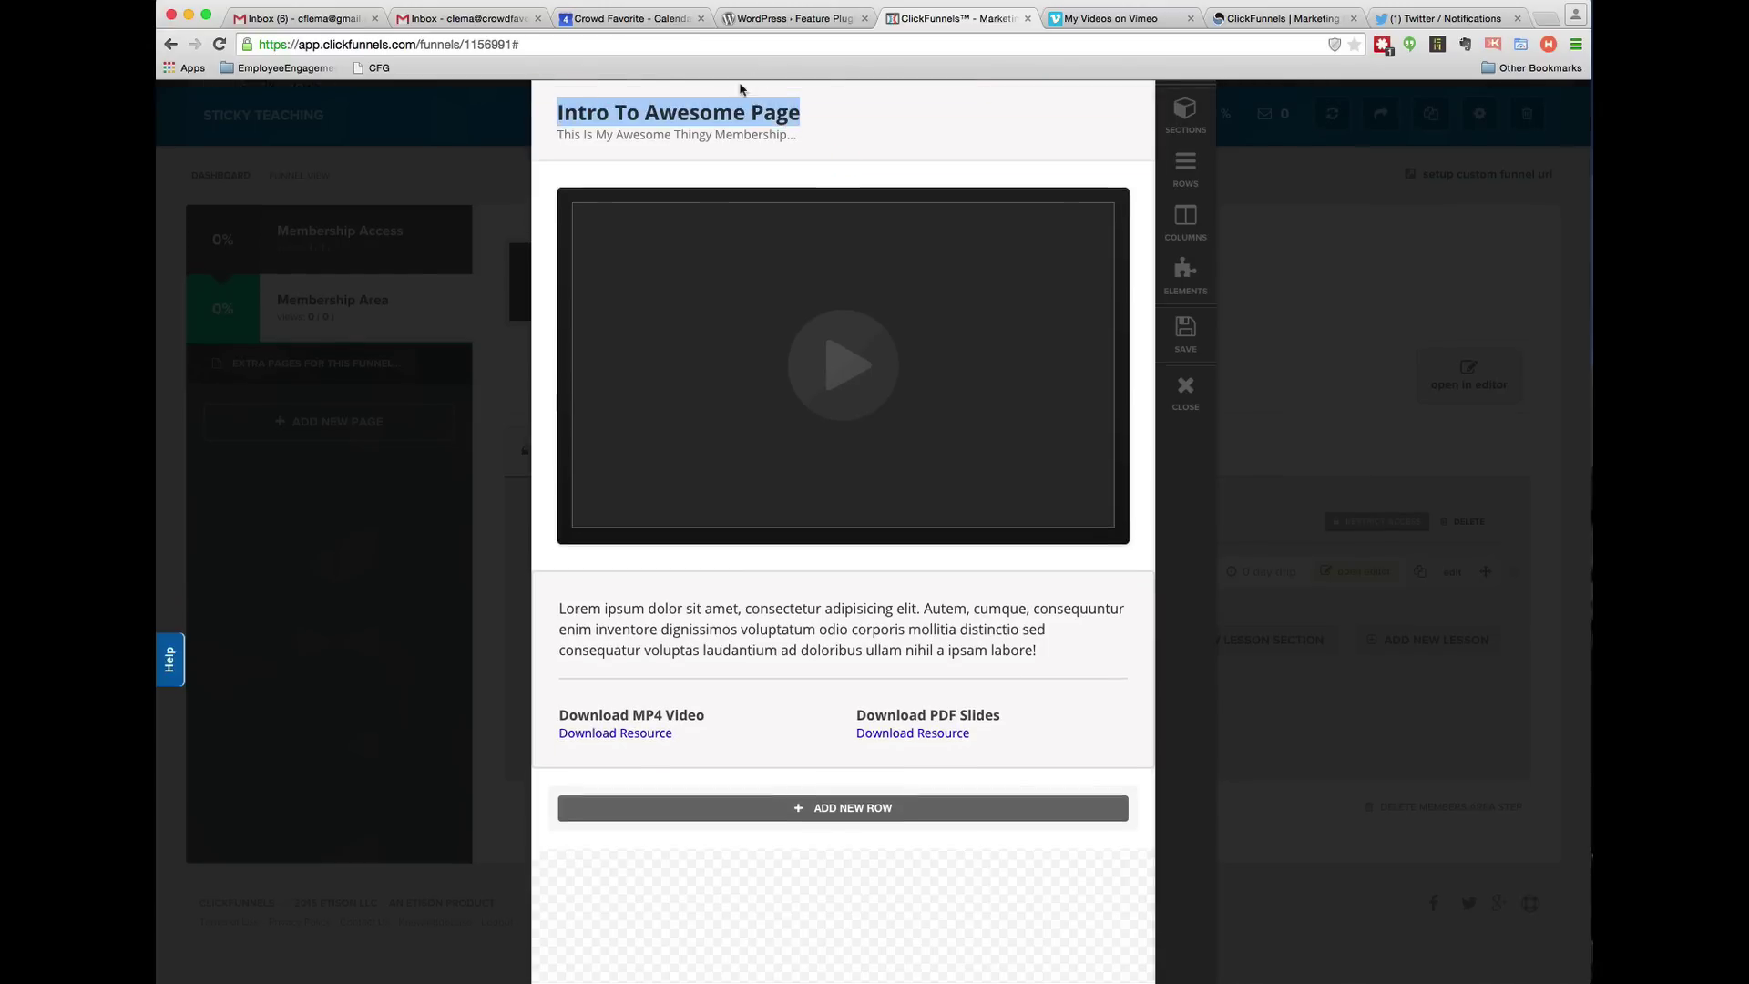
{"action": "left_click", "coordinate": [696, 113]}
{"action": "type", "text": "1"}
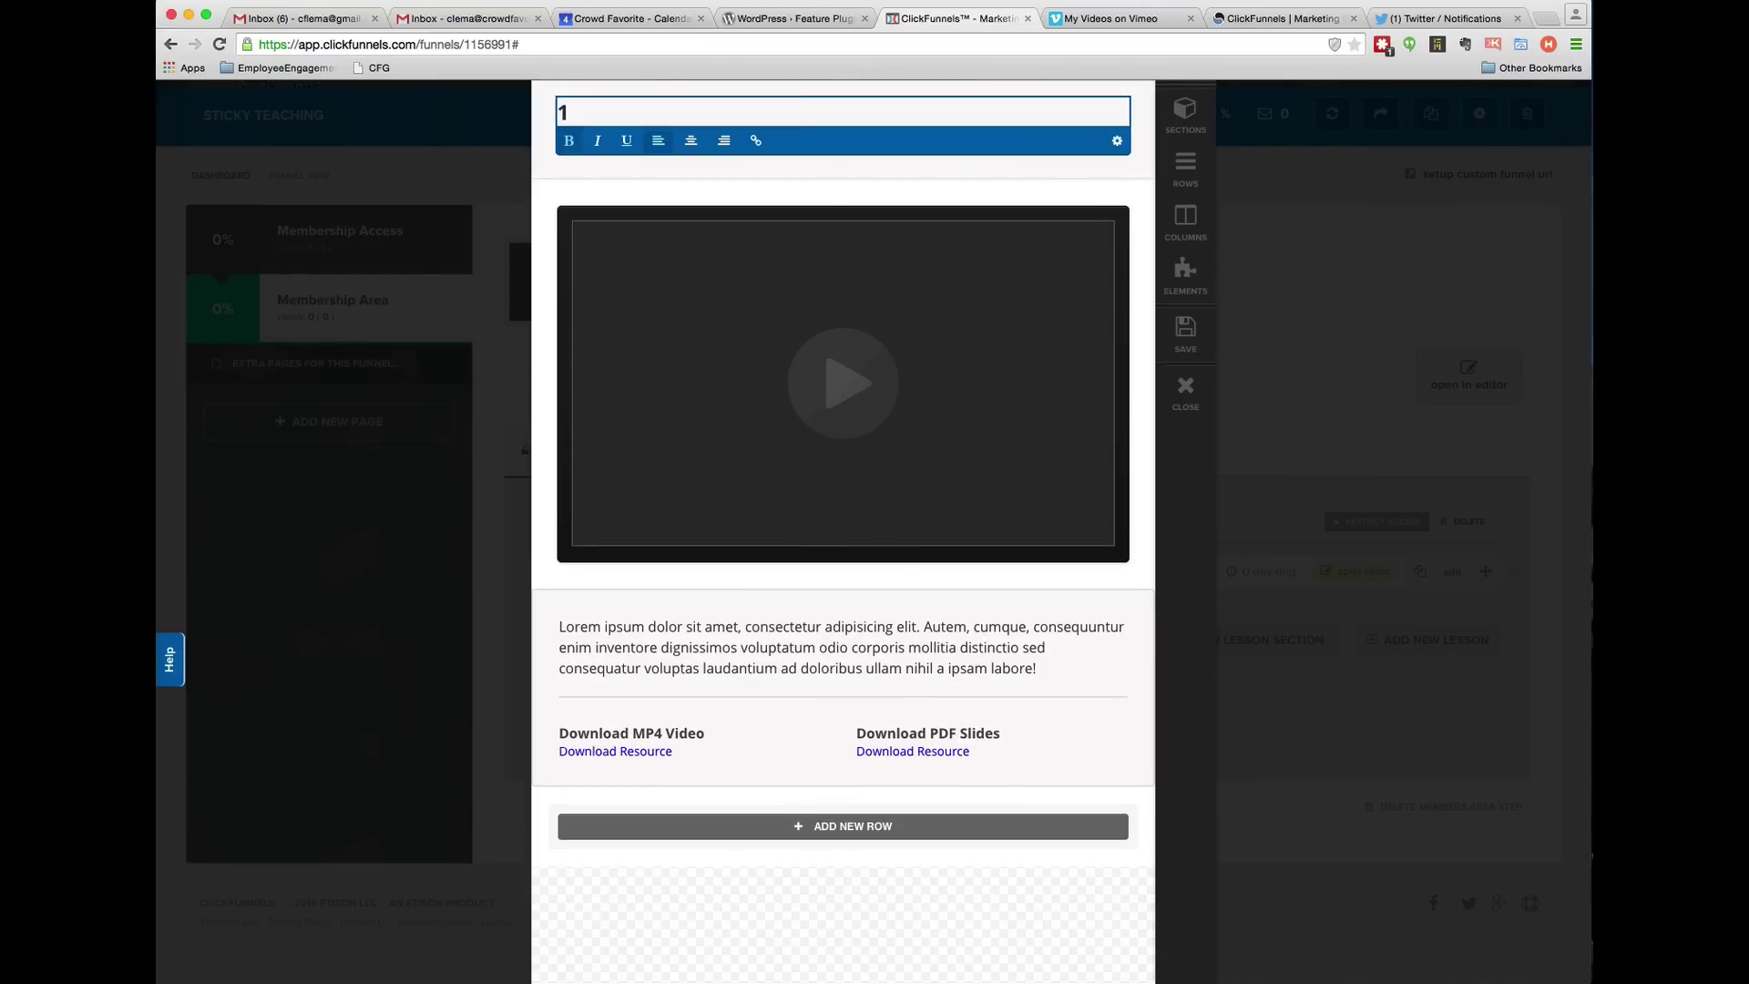
{"action": "type", "text": ". Starts & Stops"}
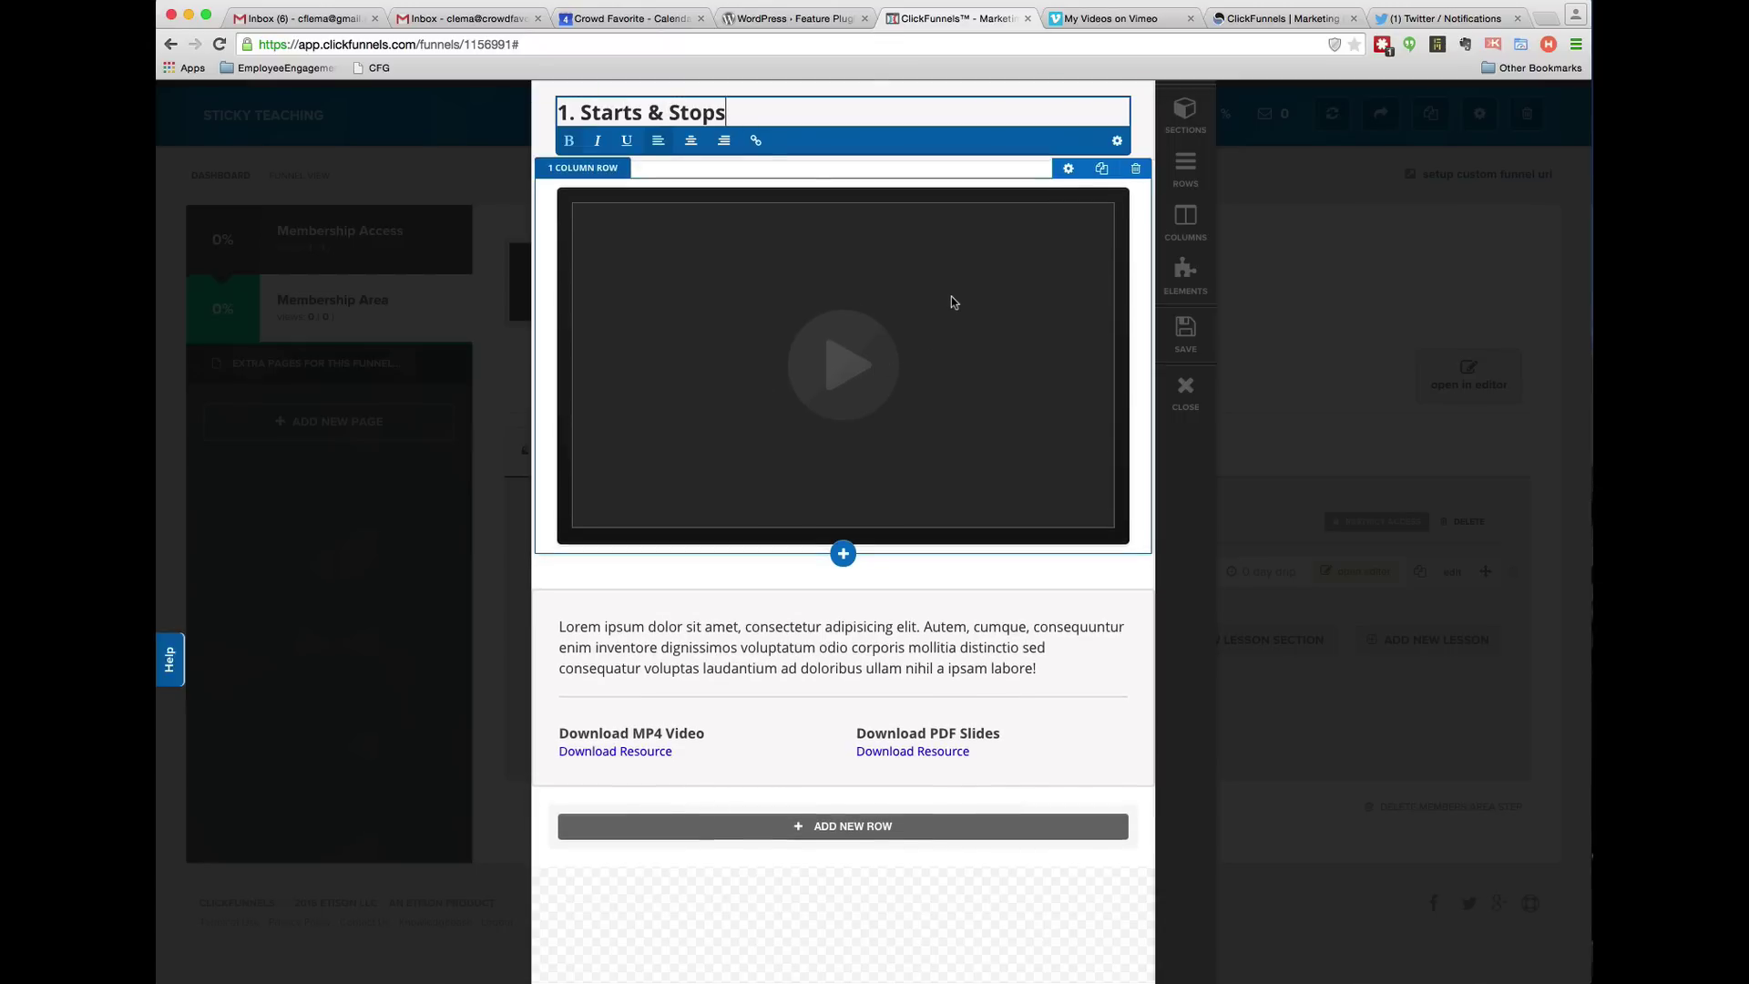
Replace the lorem ipsum paragraph with 'As you consider what I've covered in this video…', fixing typos.
{"action": "left_click", "coordinate": [836, 629]}
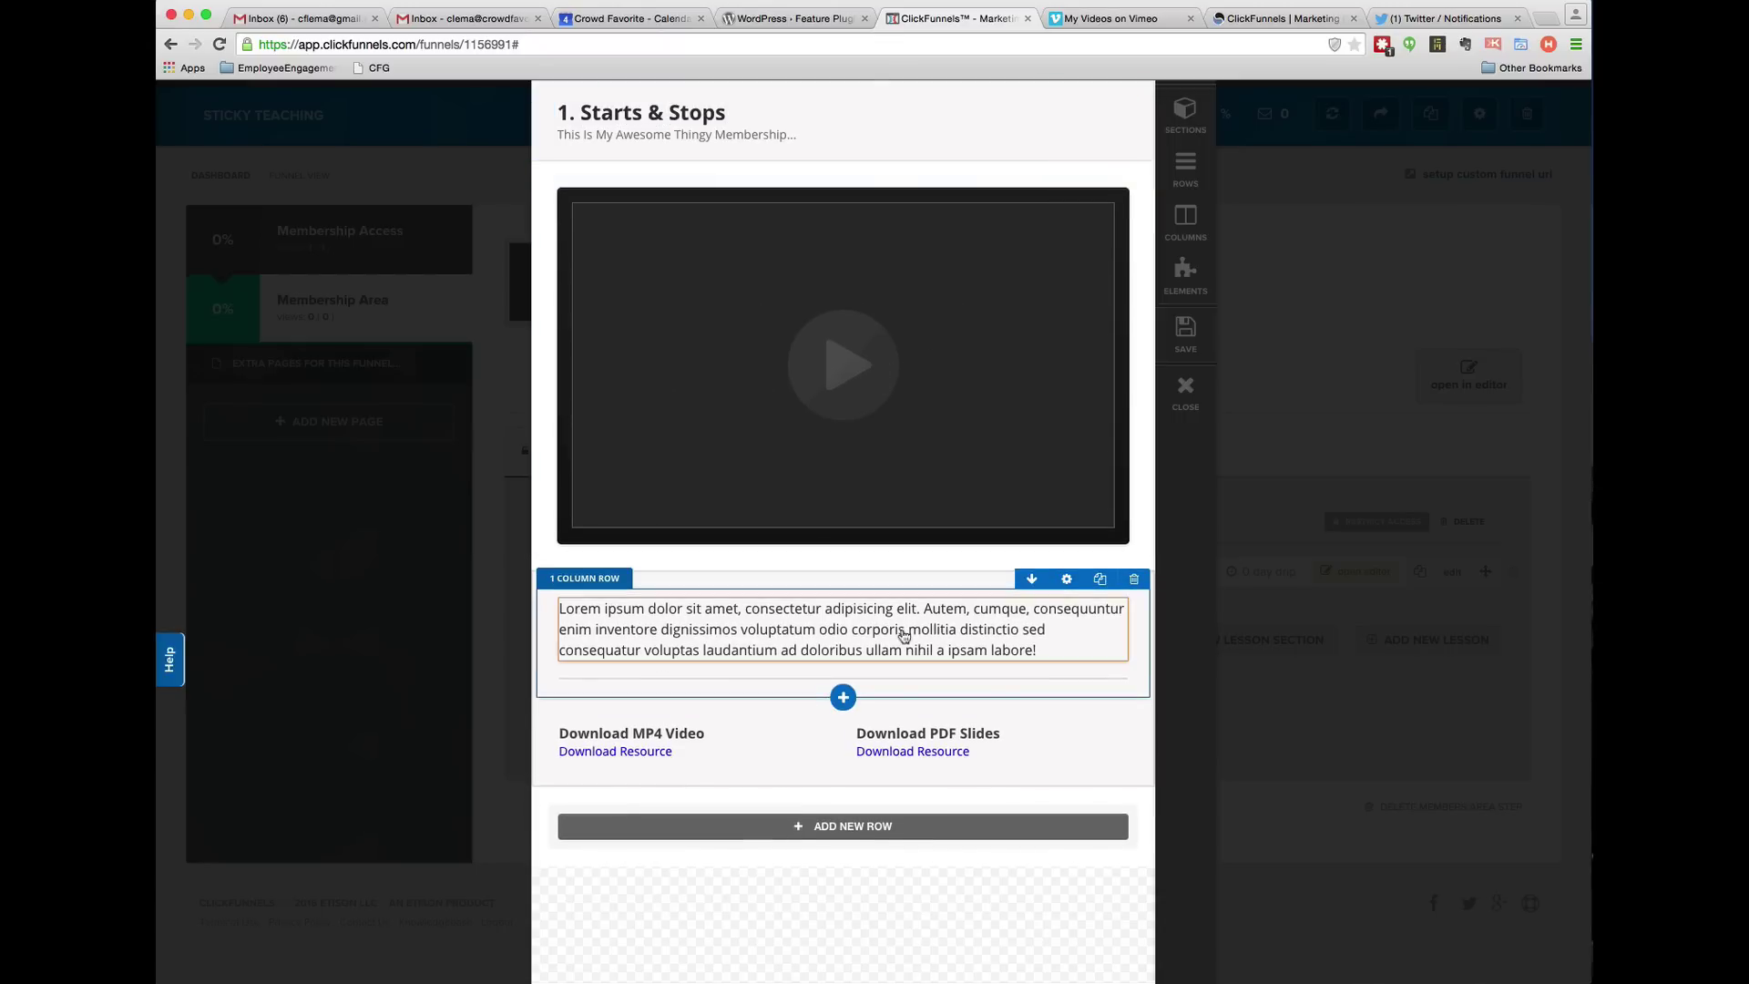
{"action": "double_click", "coordinate": [779, 628]}
{"action": "left_click", "coordinate": [624, 629]}
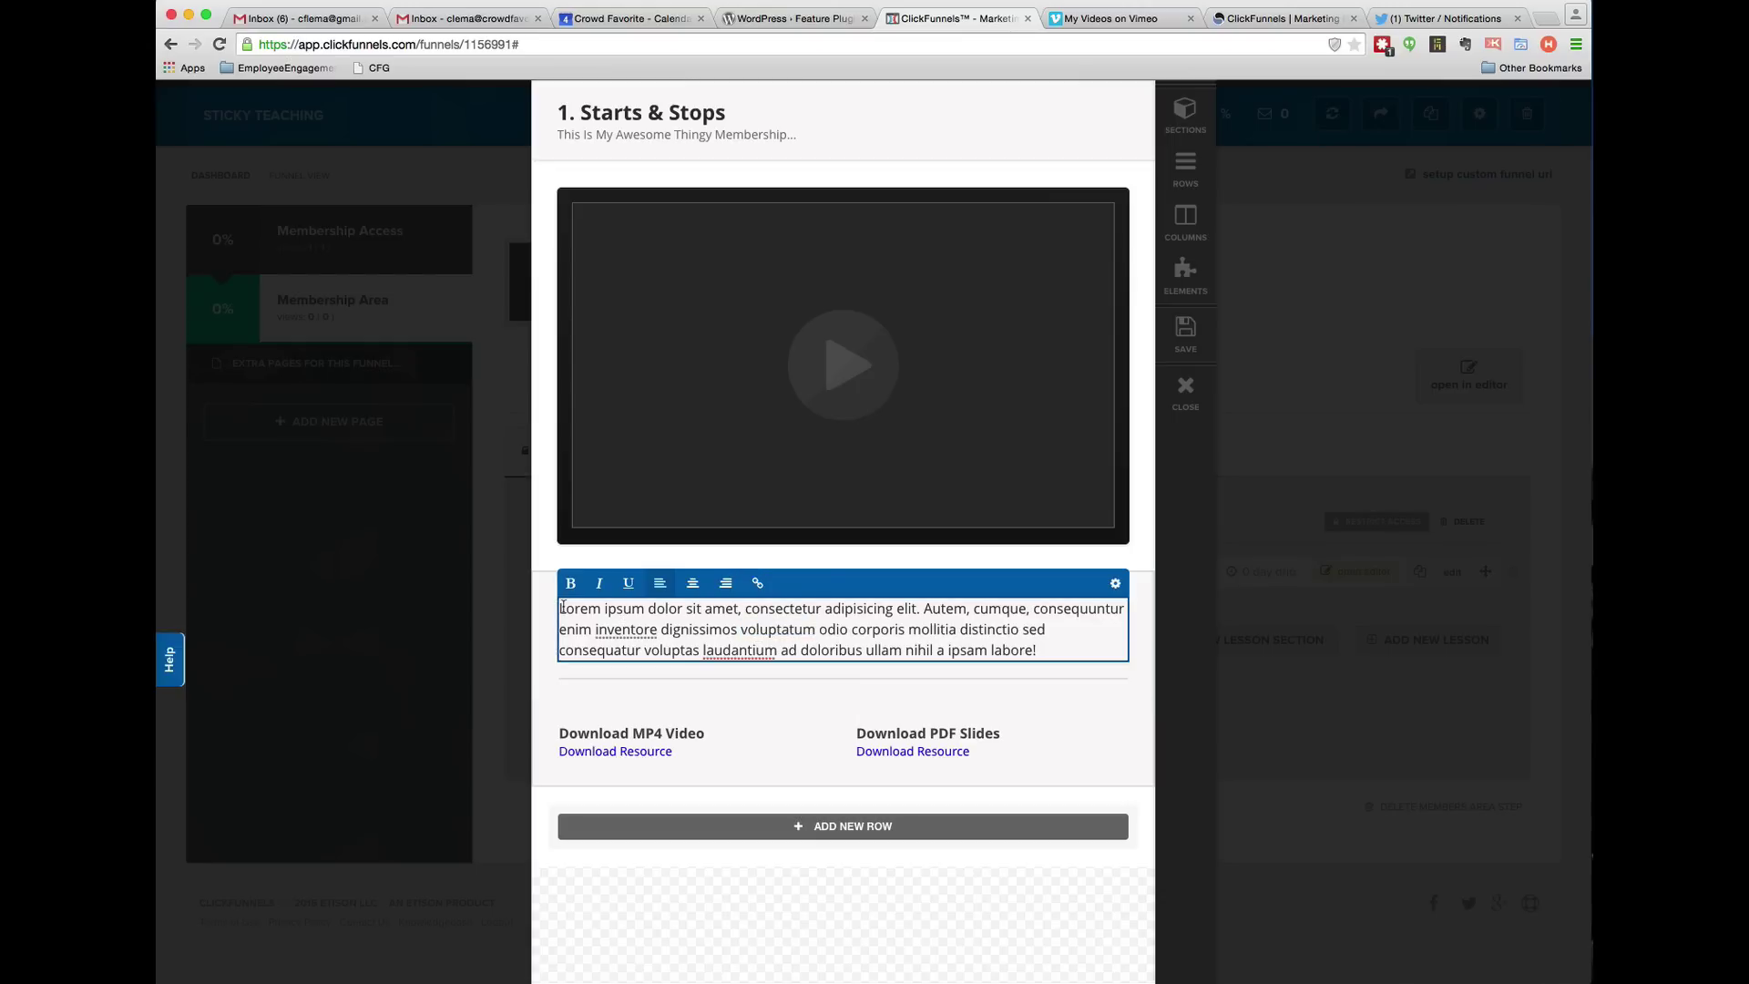
{"action": "left_click_drag", "start_coordinate": [560, 608], "coordinate": [1085, 647]}
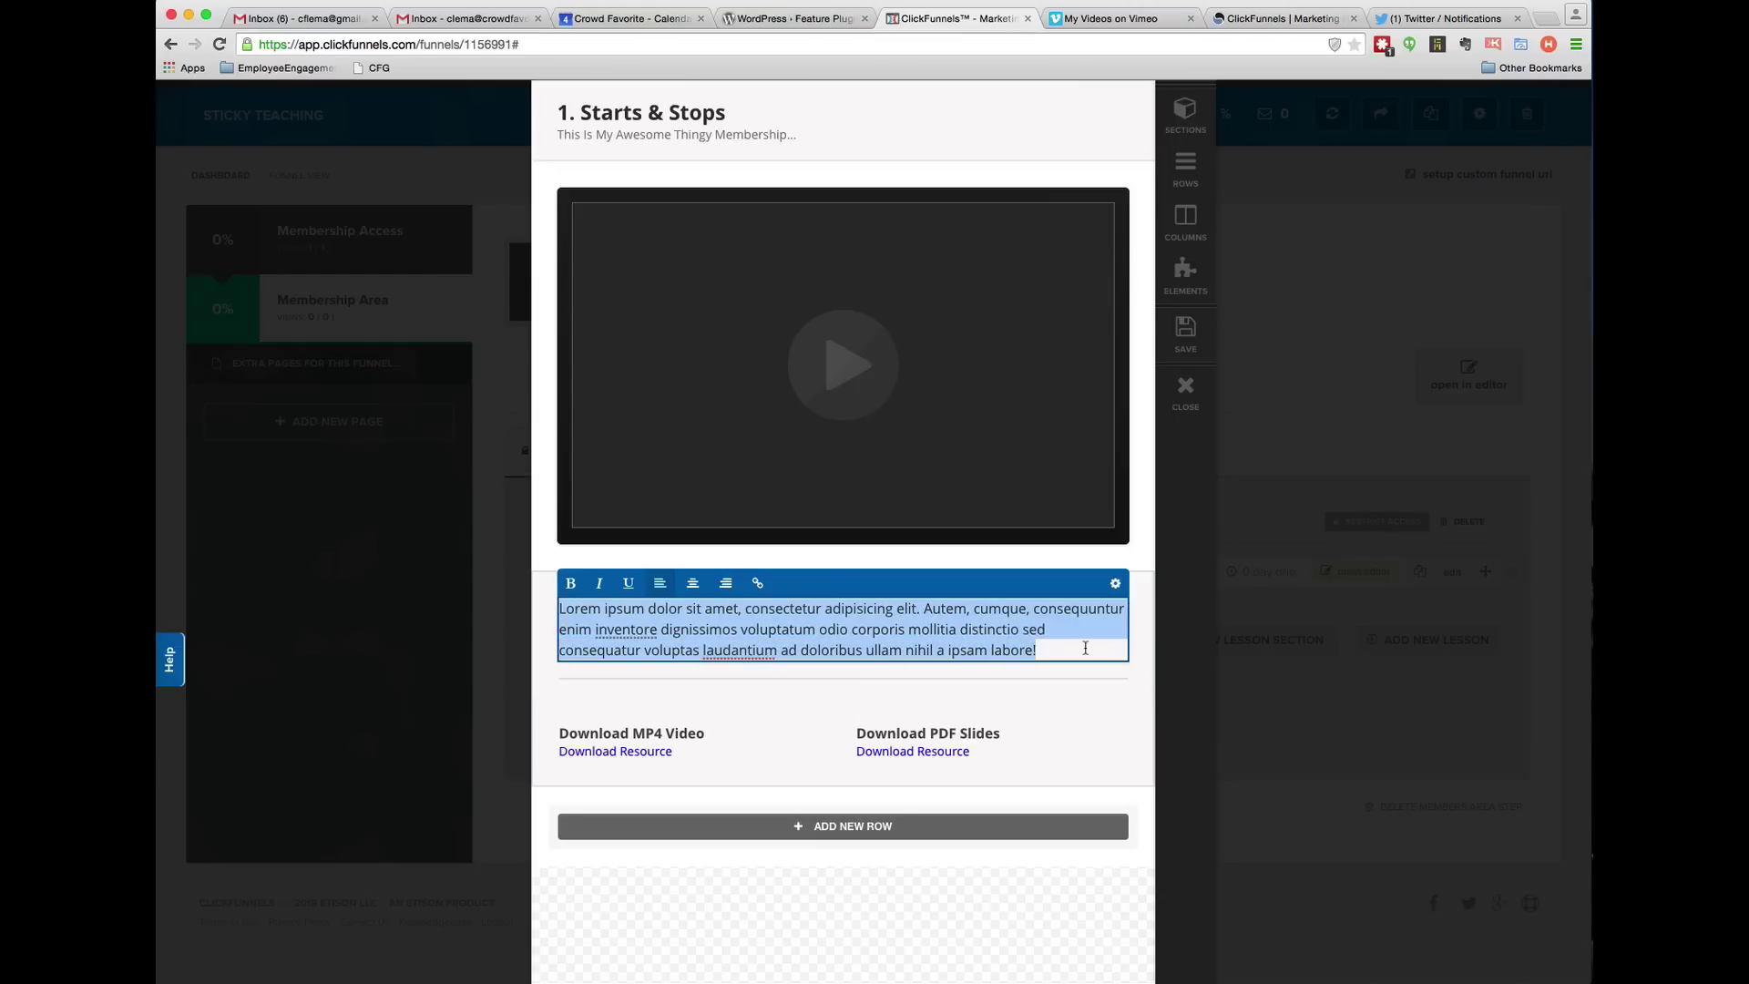
{"action": "type", "text": "As you "}
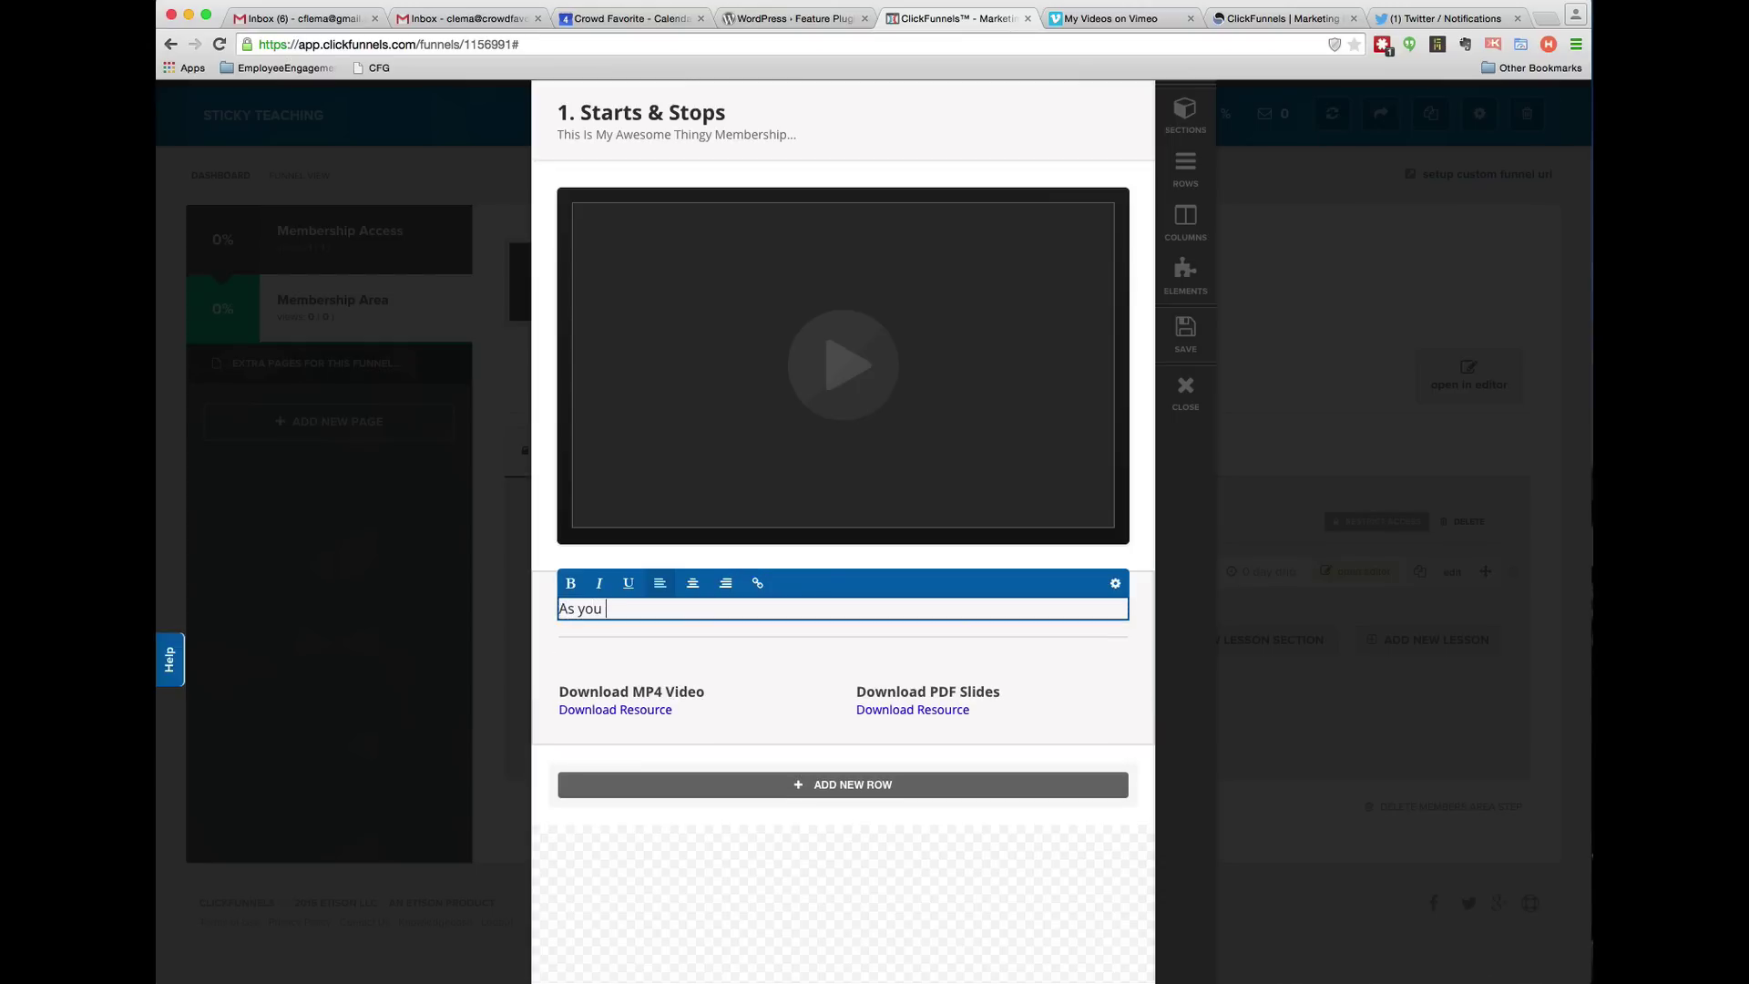
{"action": "type", "text": "consider this content"}
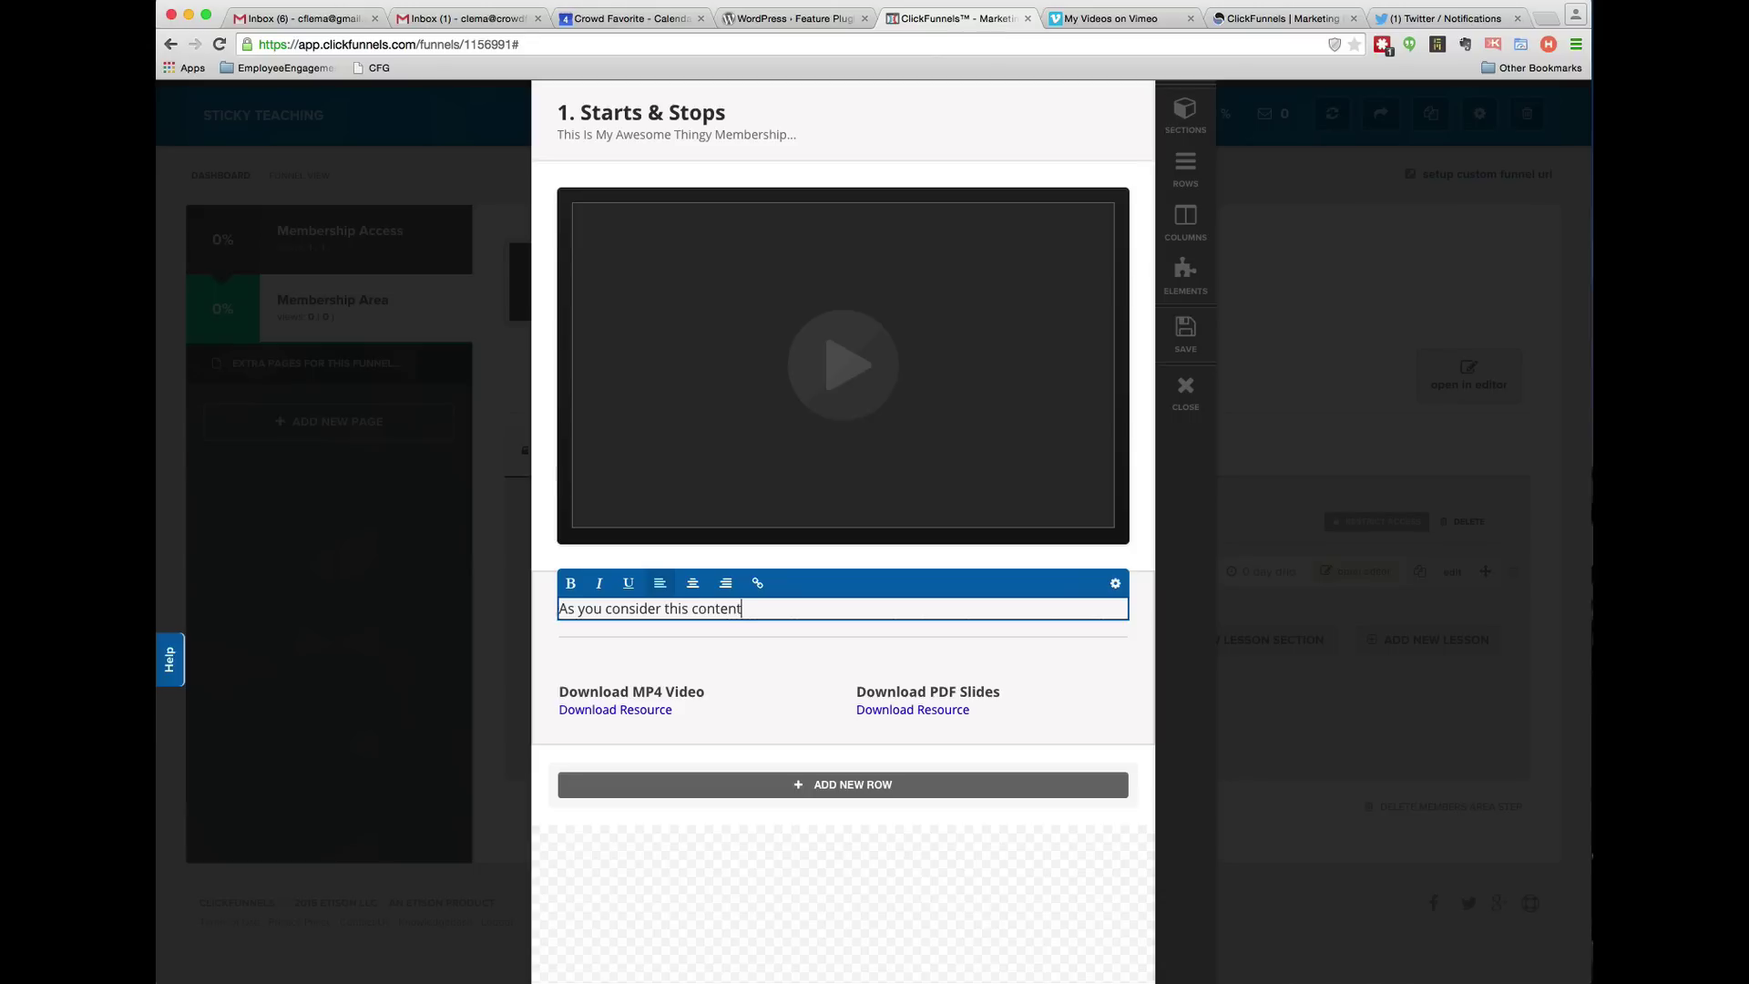
{"action": "key", "text": "BackSpace"}
{"action": "key", "text": "BackSpace"}
{"action": "key", "text": "BackSpace"}
{"action": "key", "text": "BackSpace"}
{"action": "key", "text": "BackSpace"}
{"action": "key", "text": "BackSpace"}
{"action": "key", "text": "BackSpace"}
{"action": "key", "text": "BackSpace"}
{"action": "key", "text": "BackSpace"}
{"action": "key", "text": "BackSpace"}
{"action": "key", "text": "BackSpace"}
{"action": "type", "text": "what I've convered in this"}
{"action": "left_click", "coordinate": [740, 609]}
{"action": "key", "text": "Delete"}
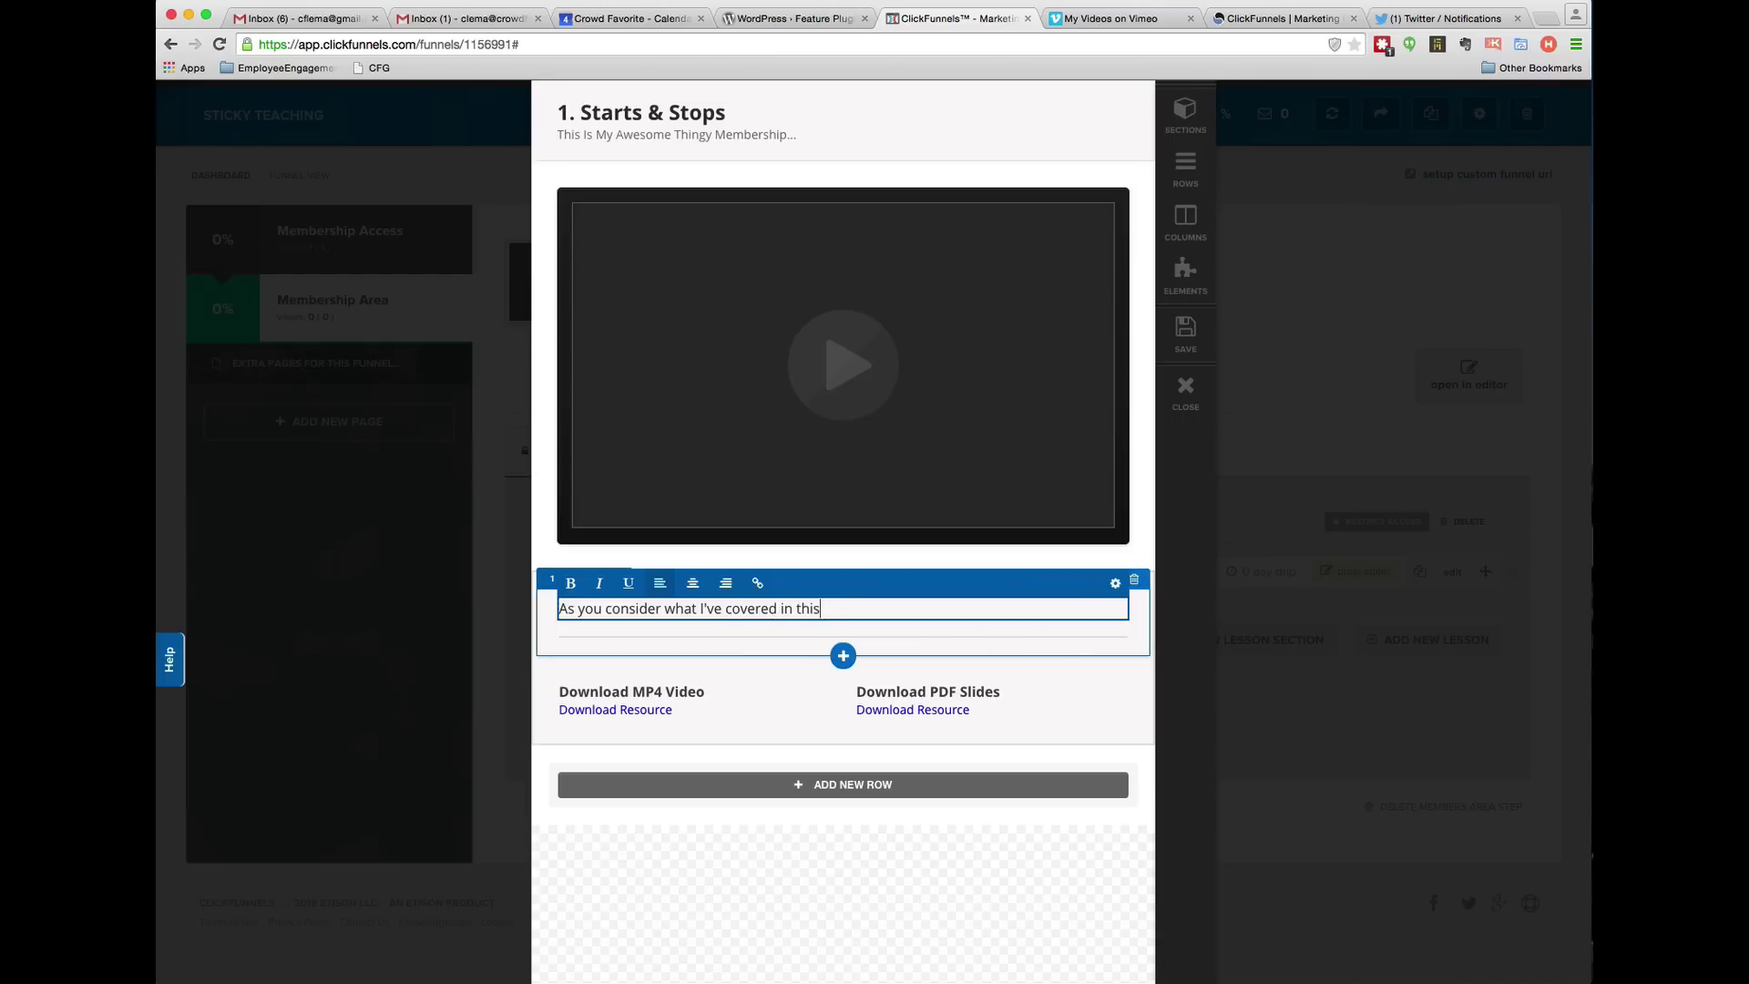
{"action": "type", "text": "video, I want you to take your content and break it in"}
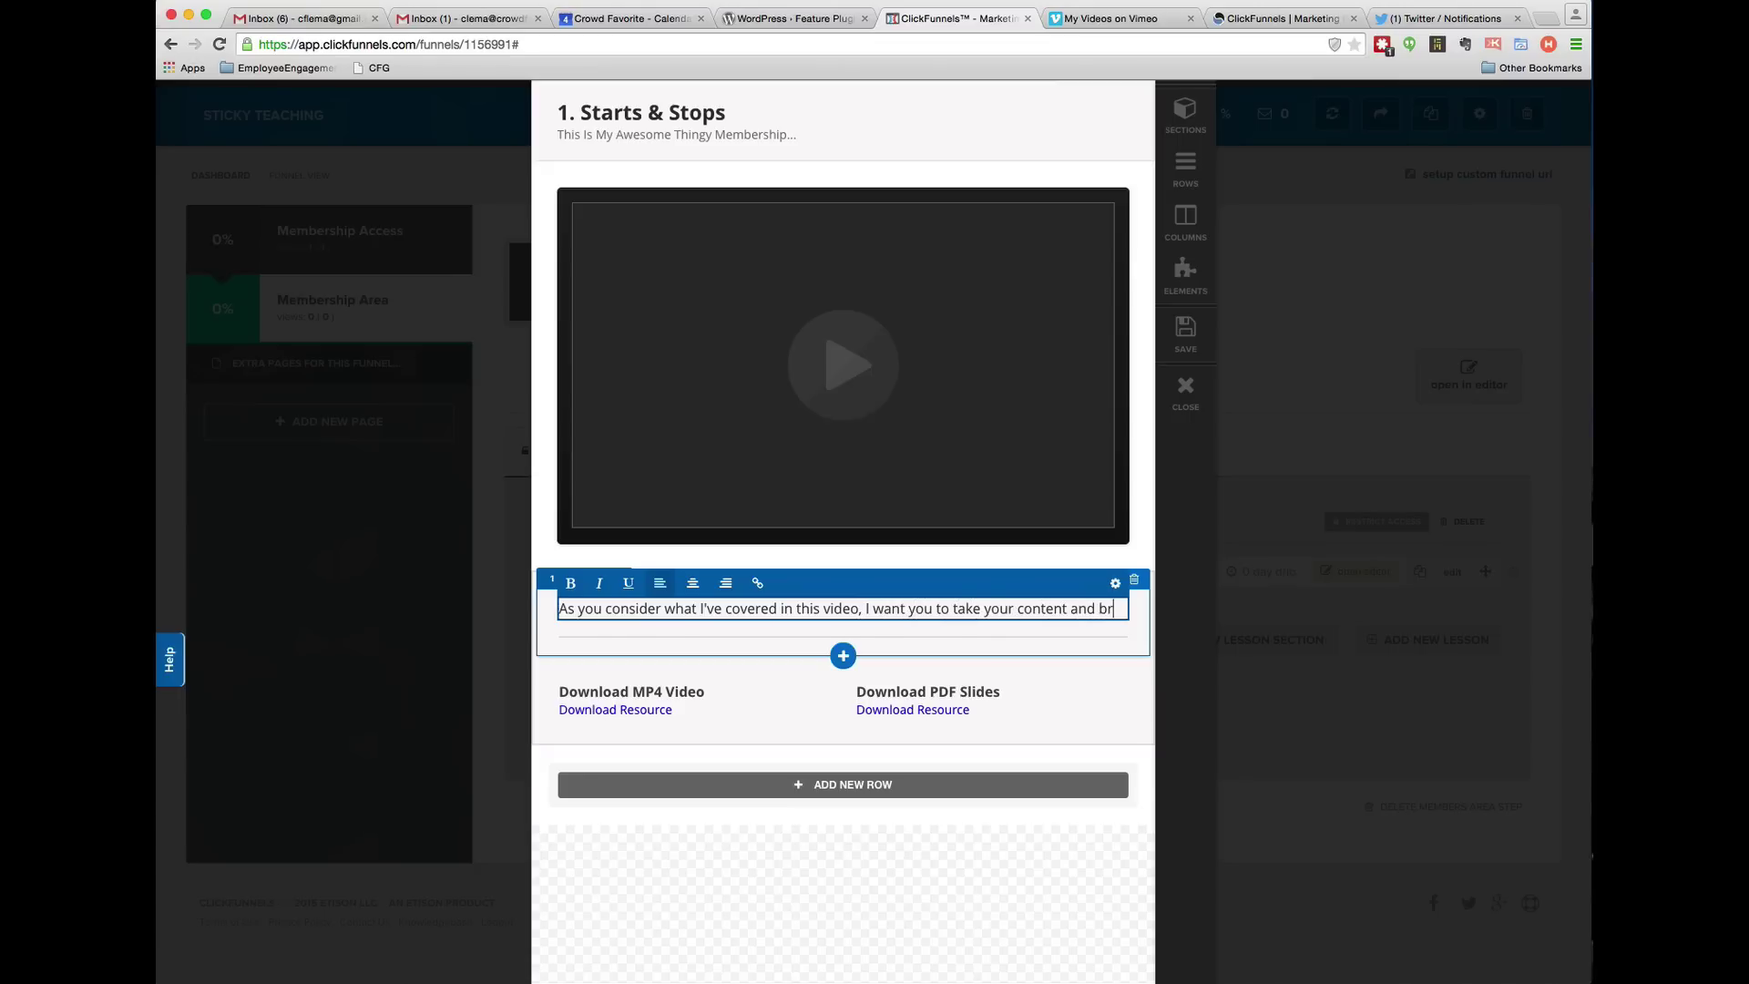
{"action": "type", "text": "to smaller"}
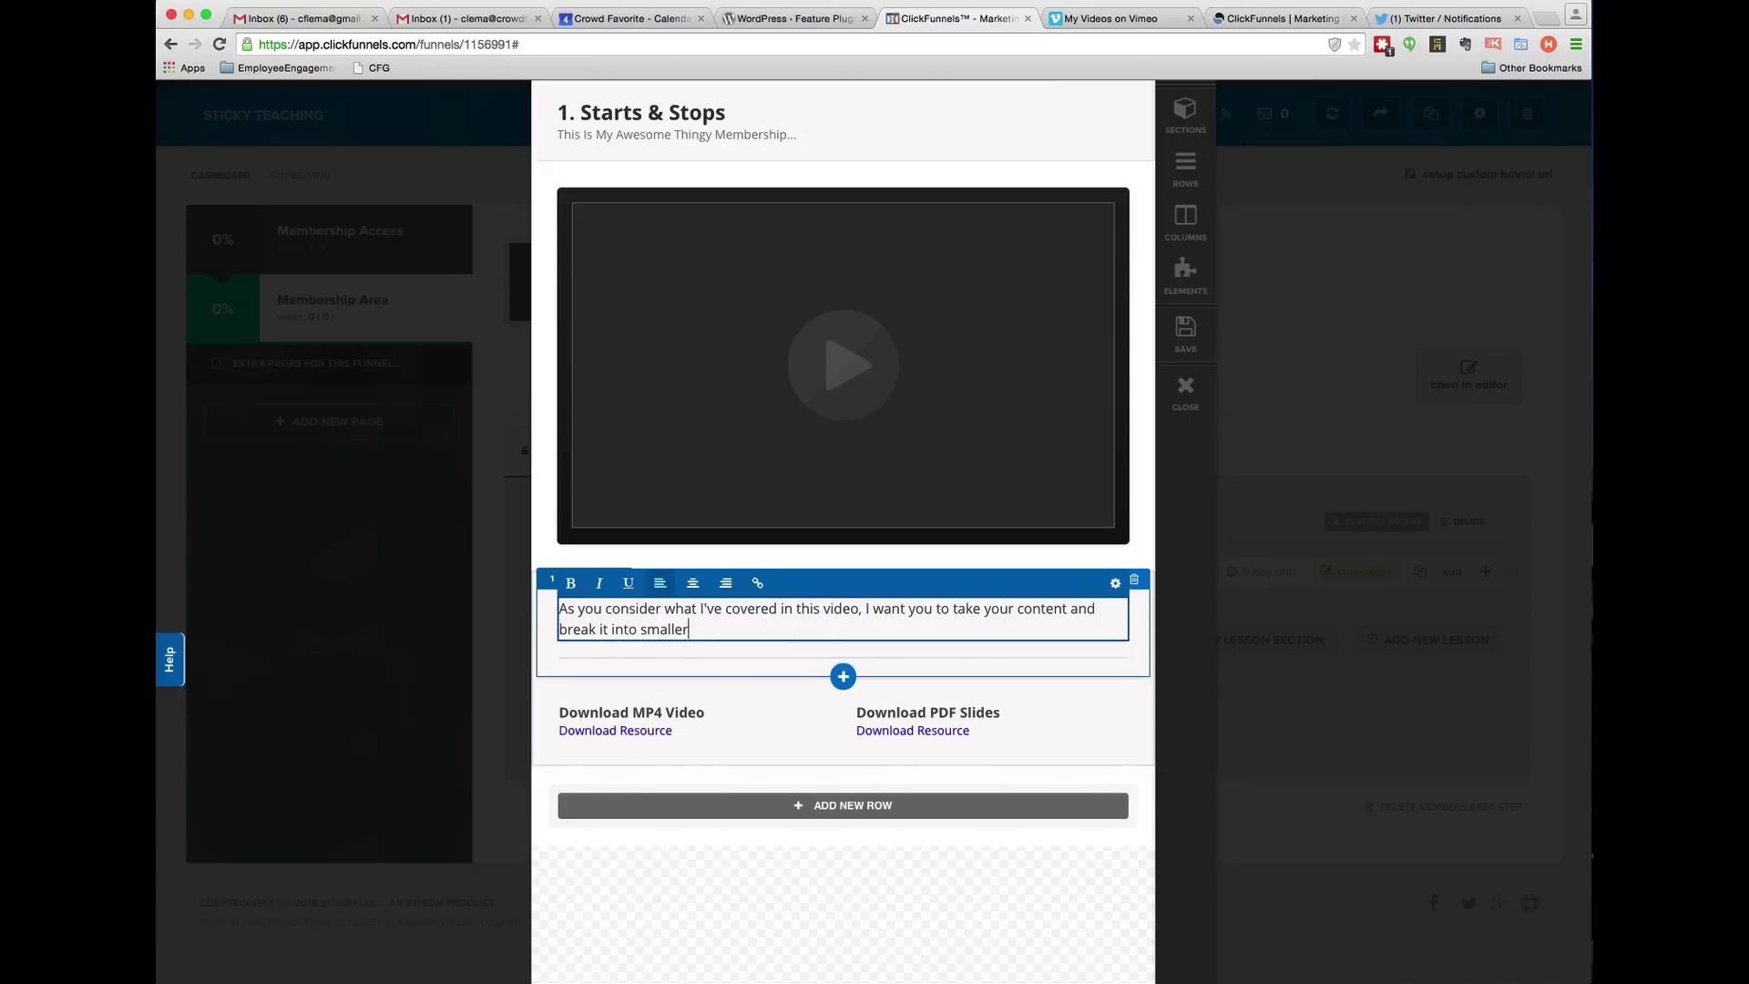
{"action": "type", "text": " chunks so that you have more starts and s"}
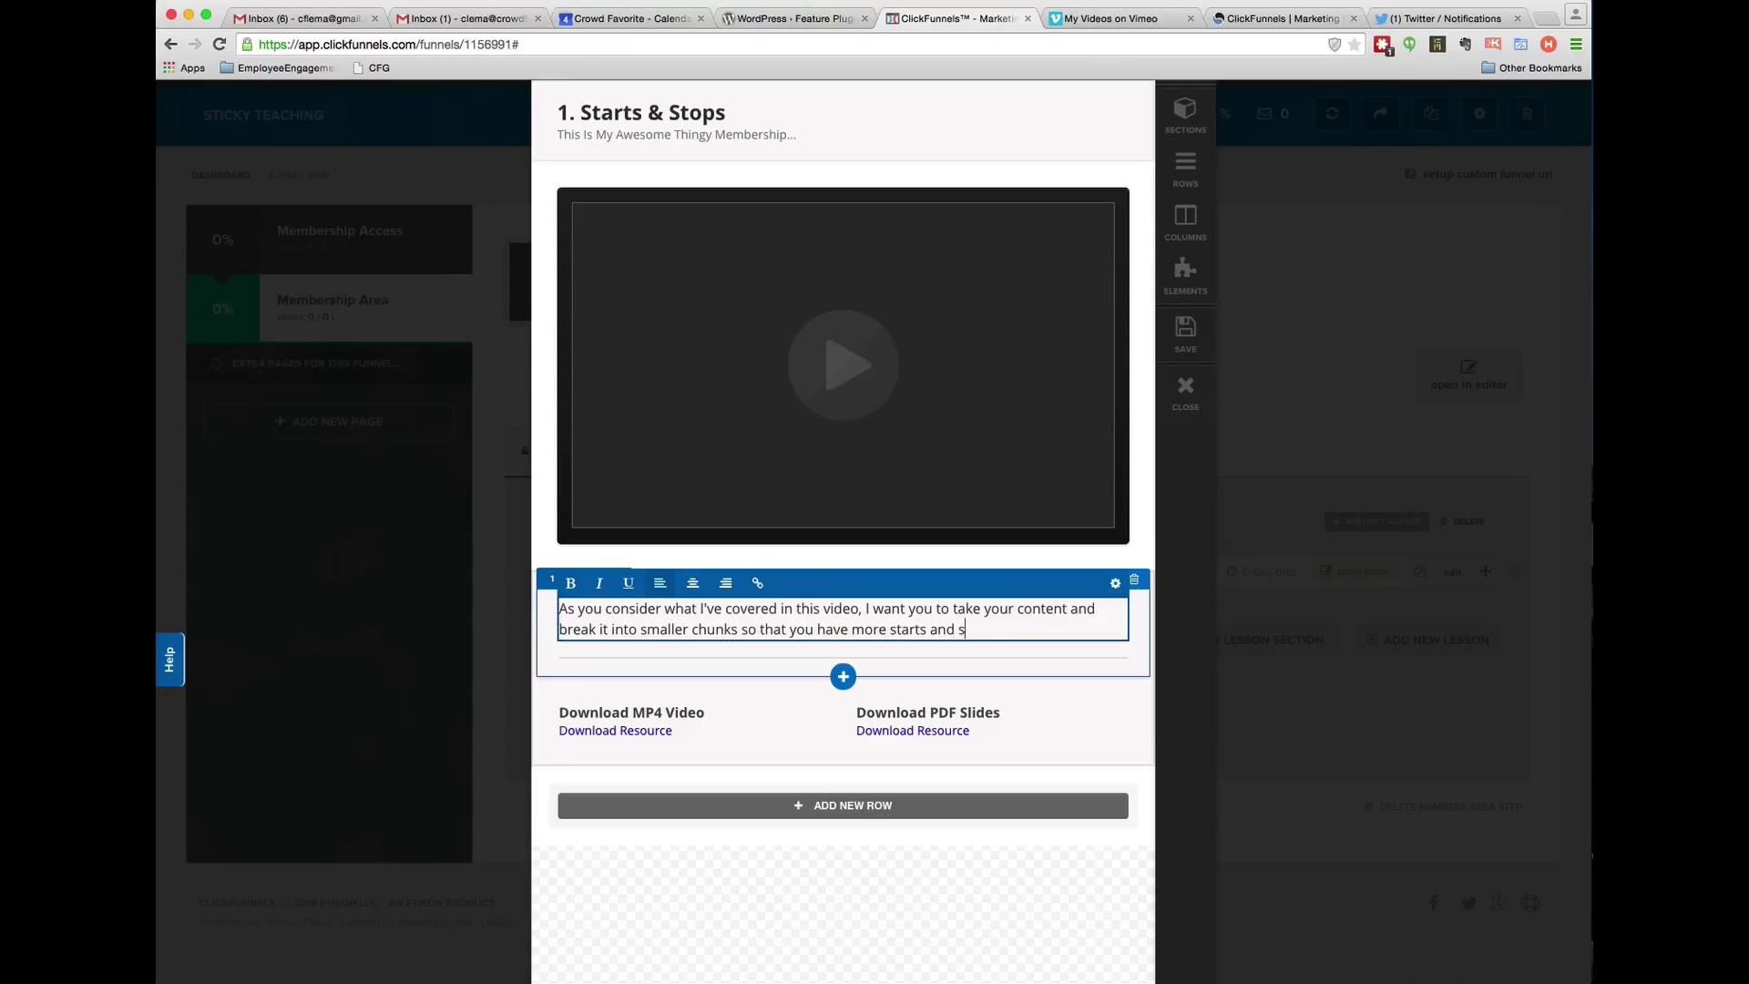
{"action": "type", "text": "tops than just the initial start and the final stop."}
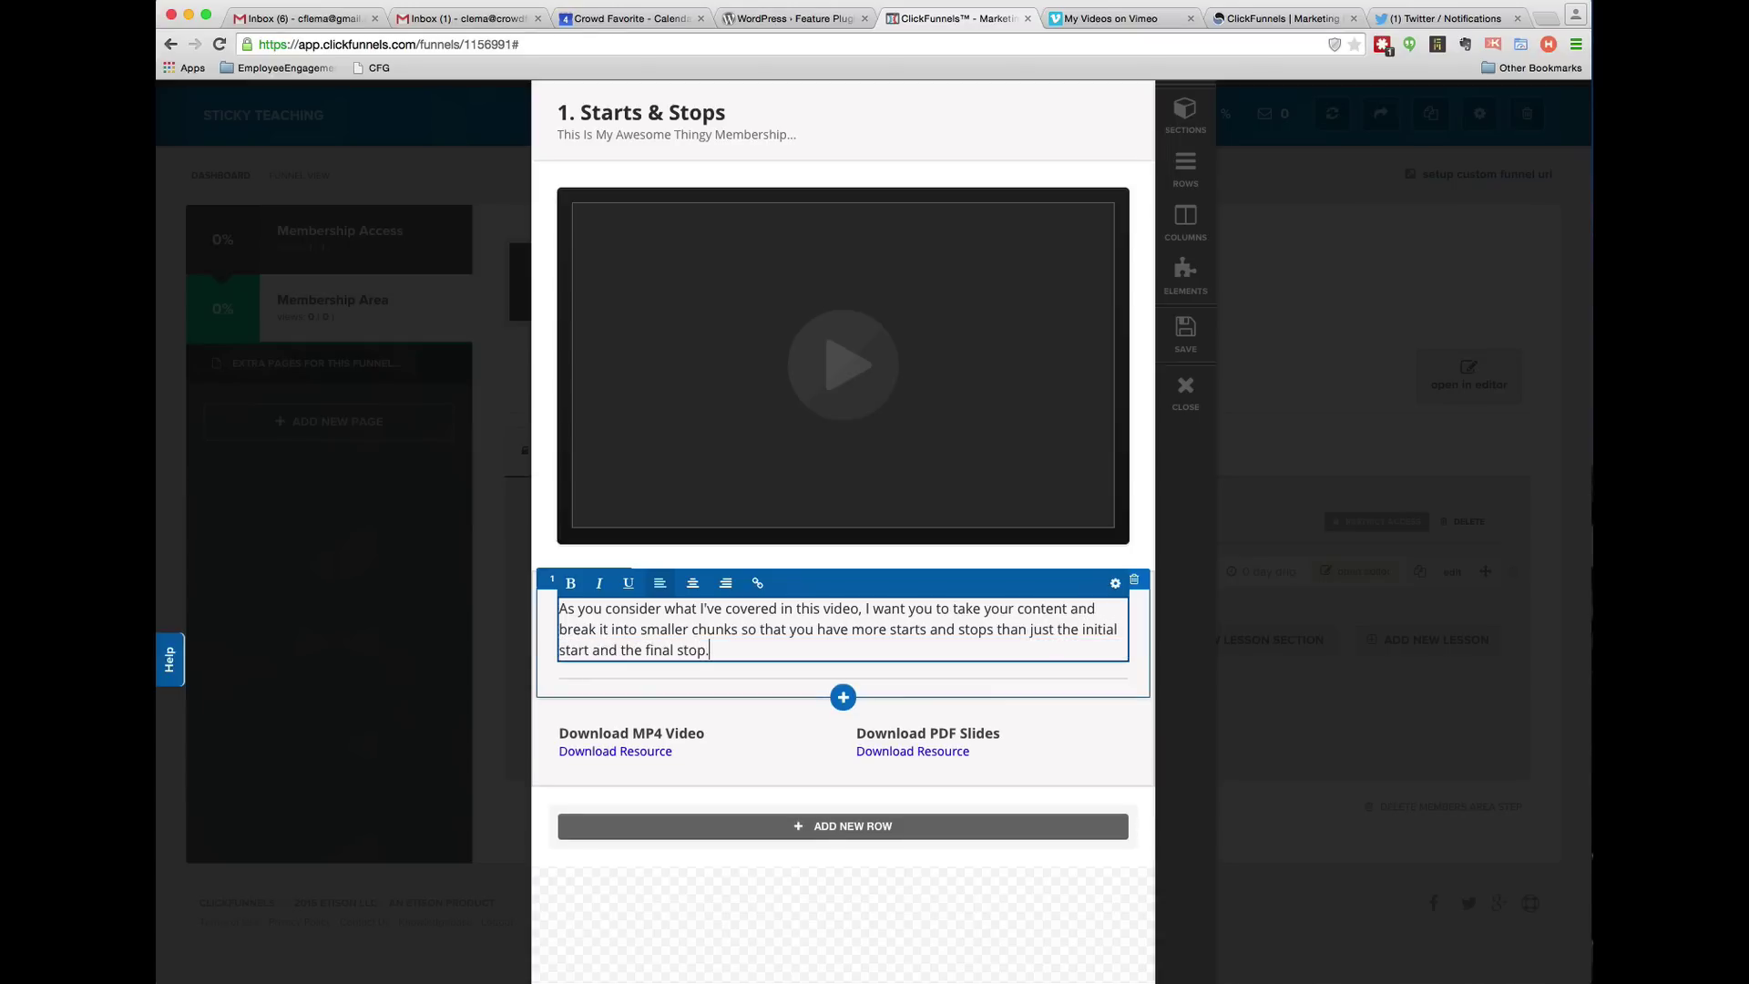
Open the lesson video element's settings and delete its old iframe embed code.
{"action": "left_click", "coordinate": [952, 478]}
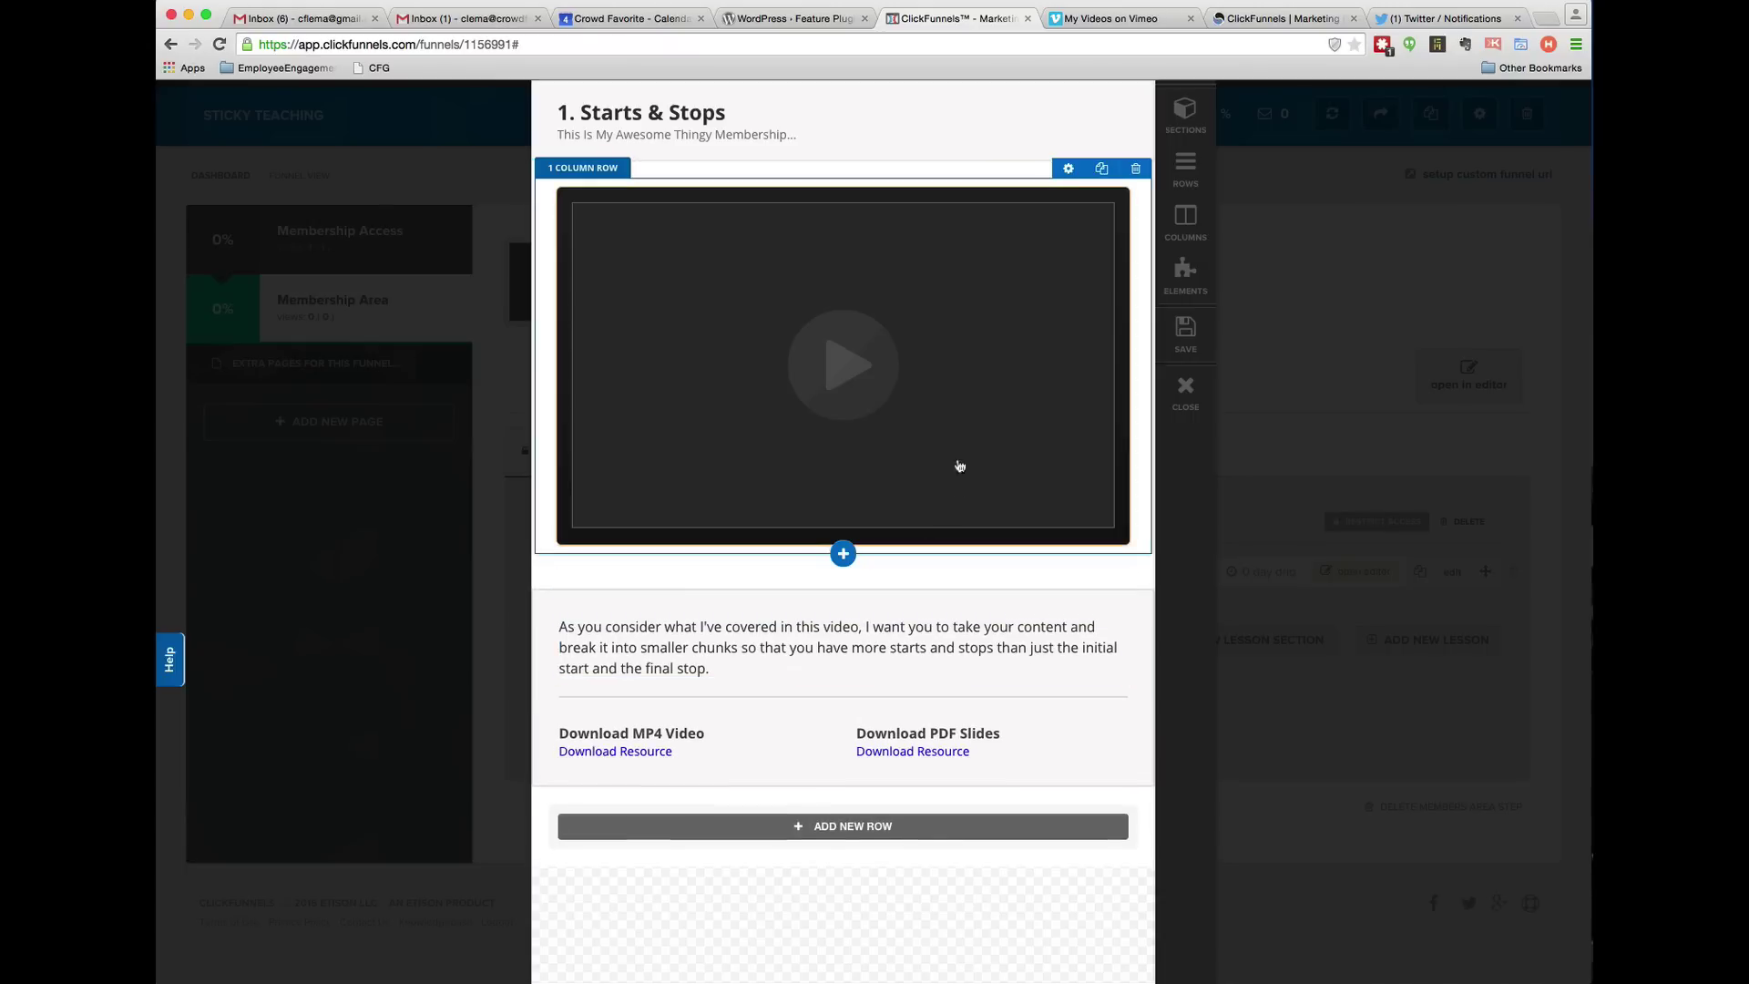
{"action": "mouse_move", "coordinate": [1067, 178]}
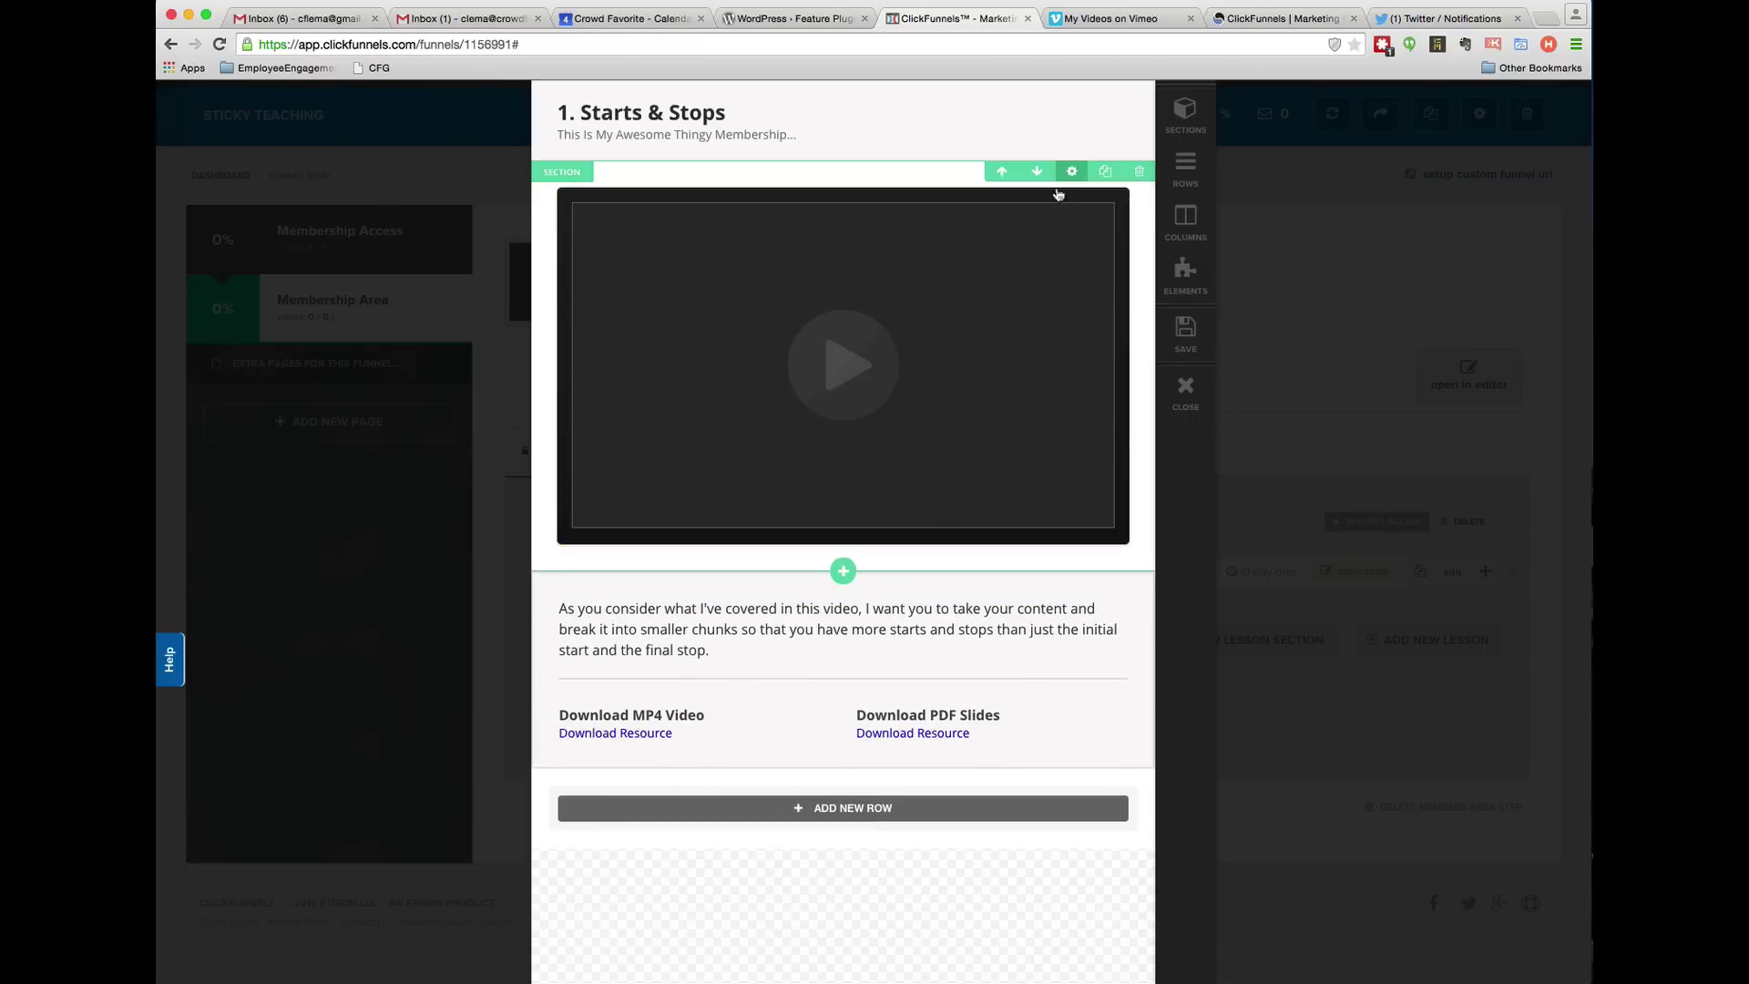
{"action": "left_click", "coordinate": [996, 266]}
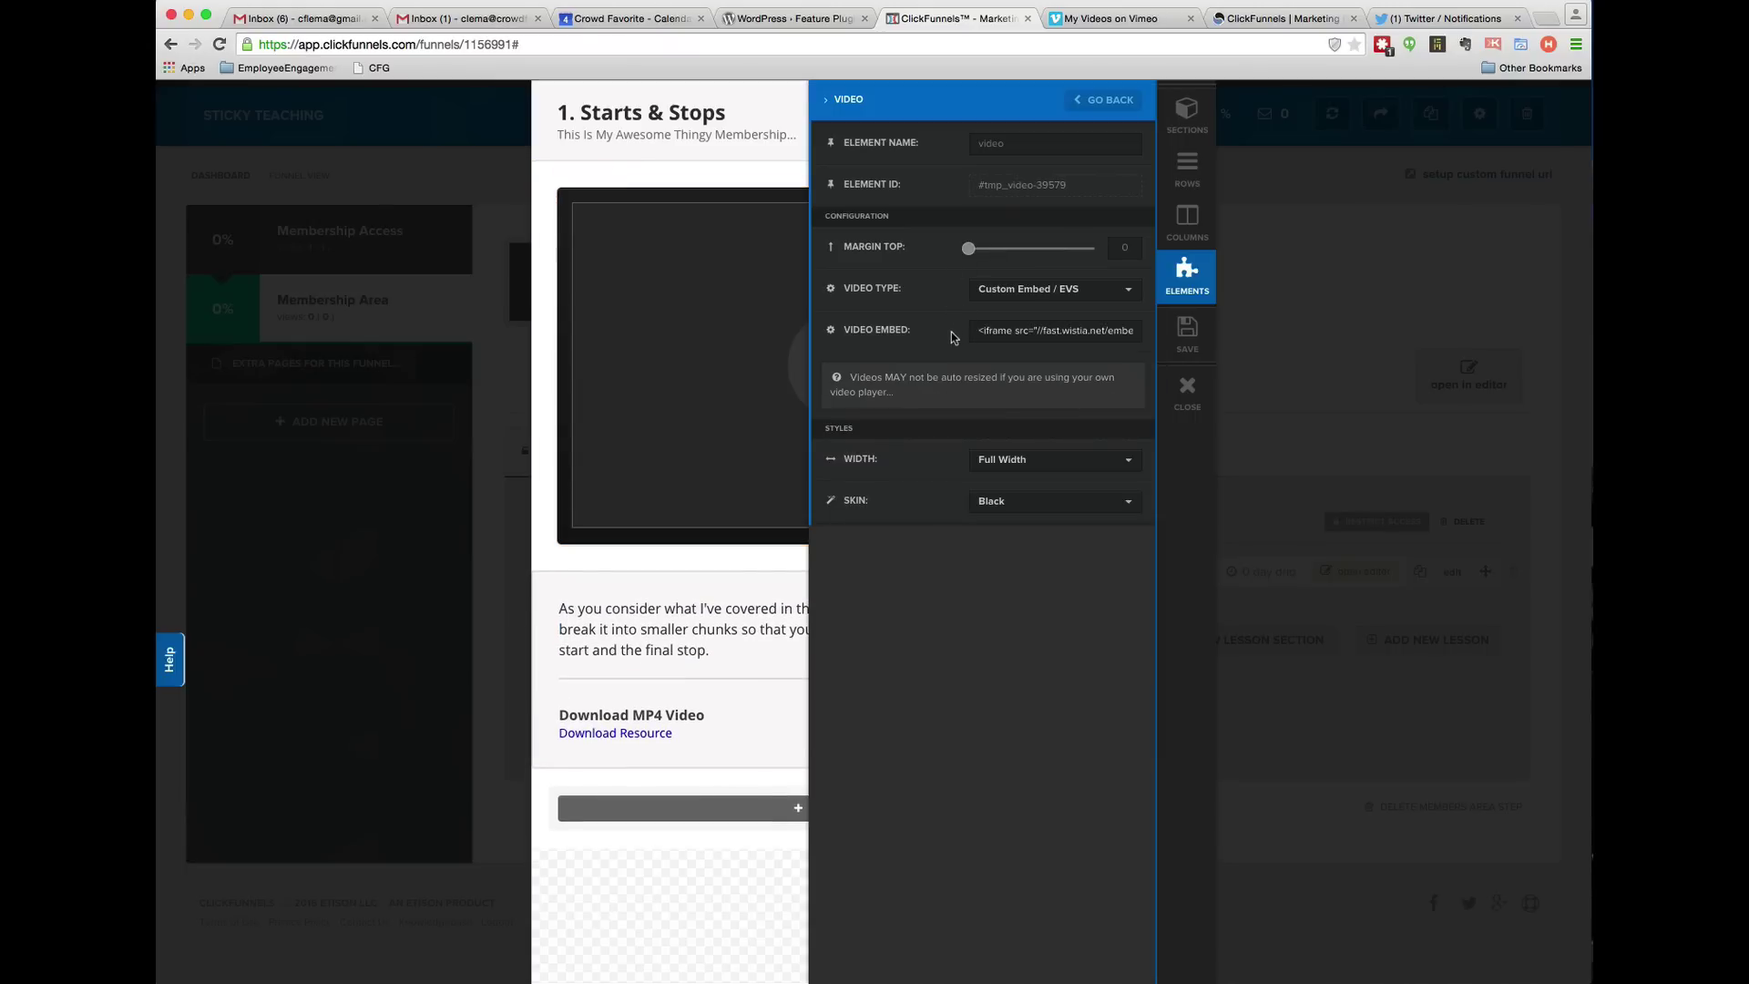
{"action": "left_click", "coordinate": [1002, 331]}
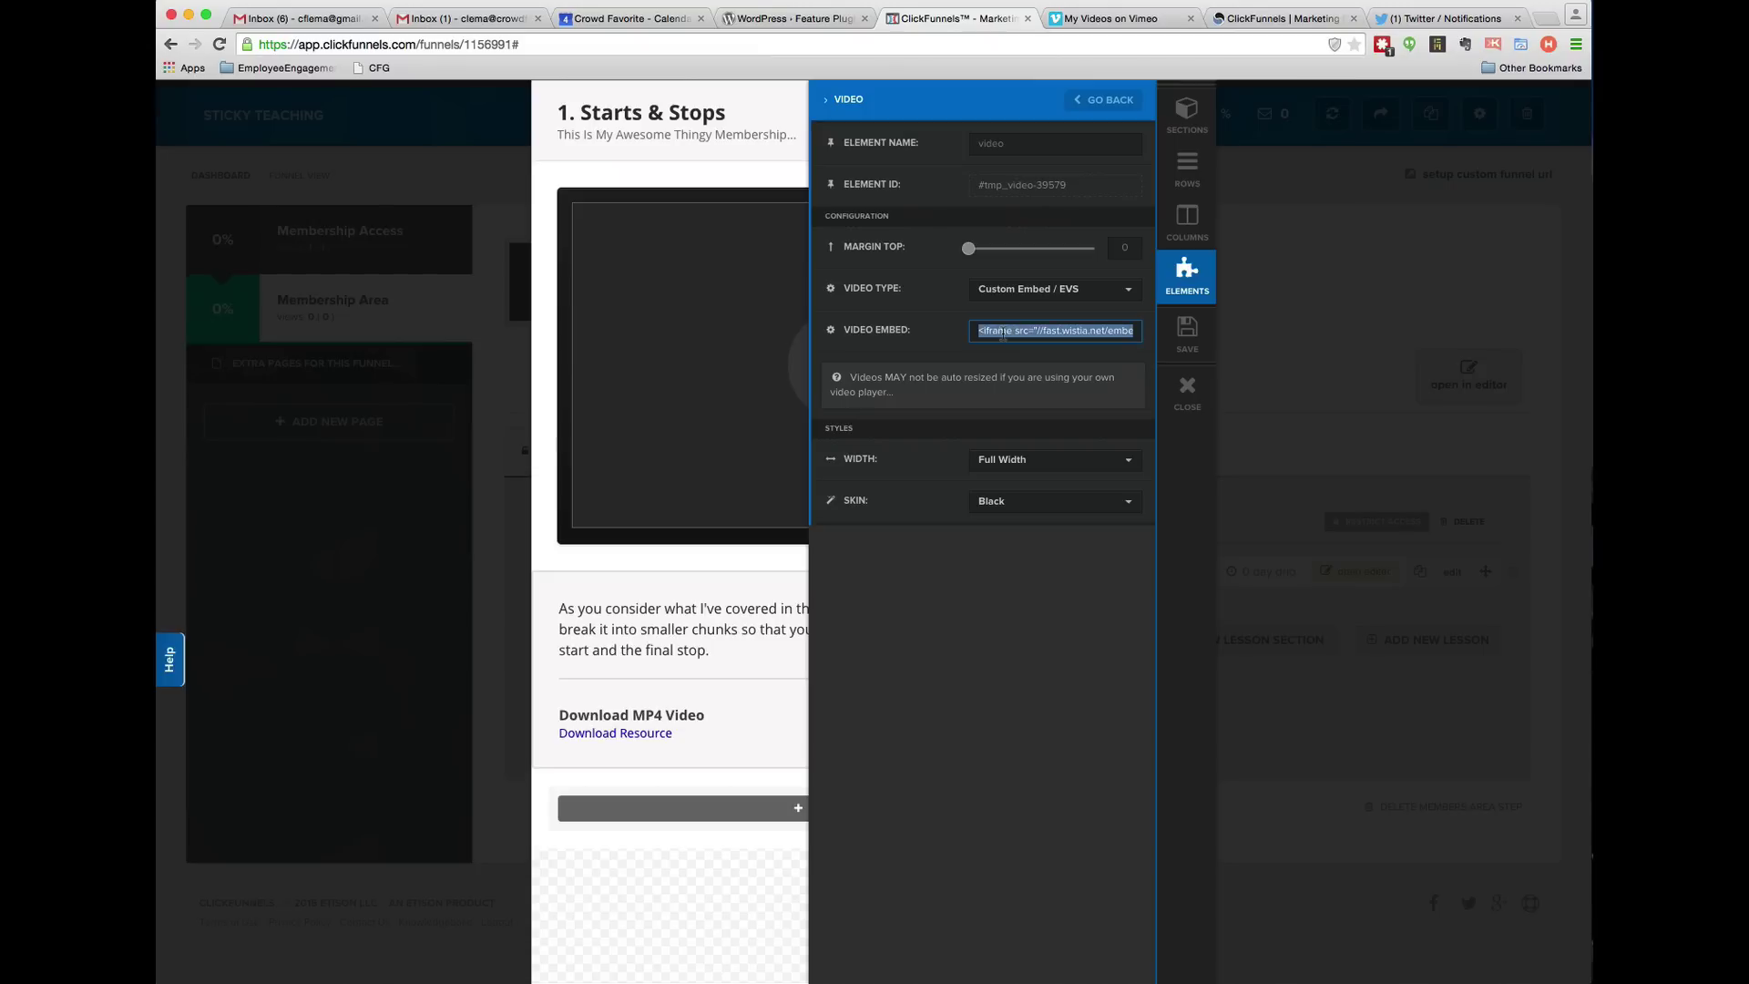
{"action": "key", "text": "BackSpace"}
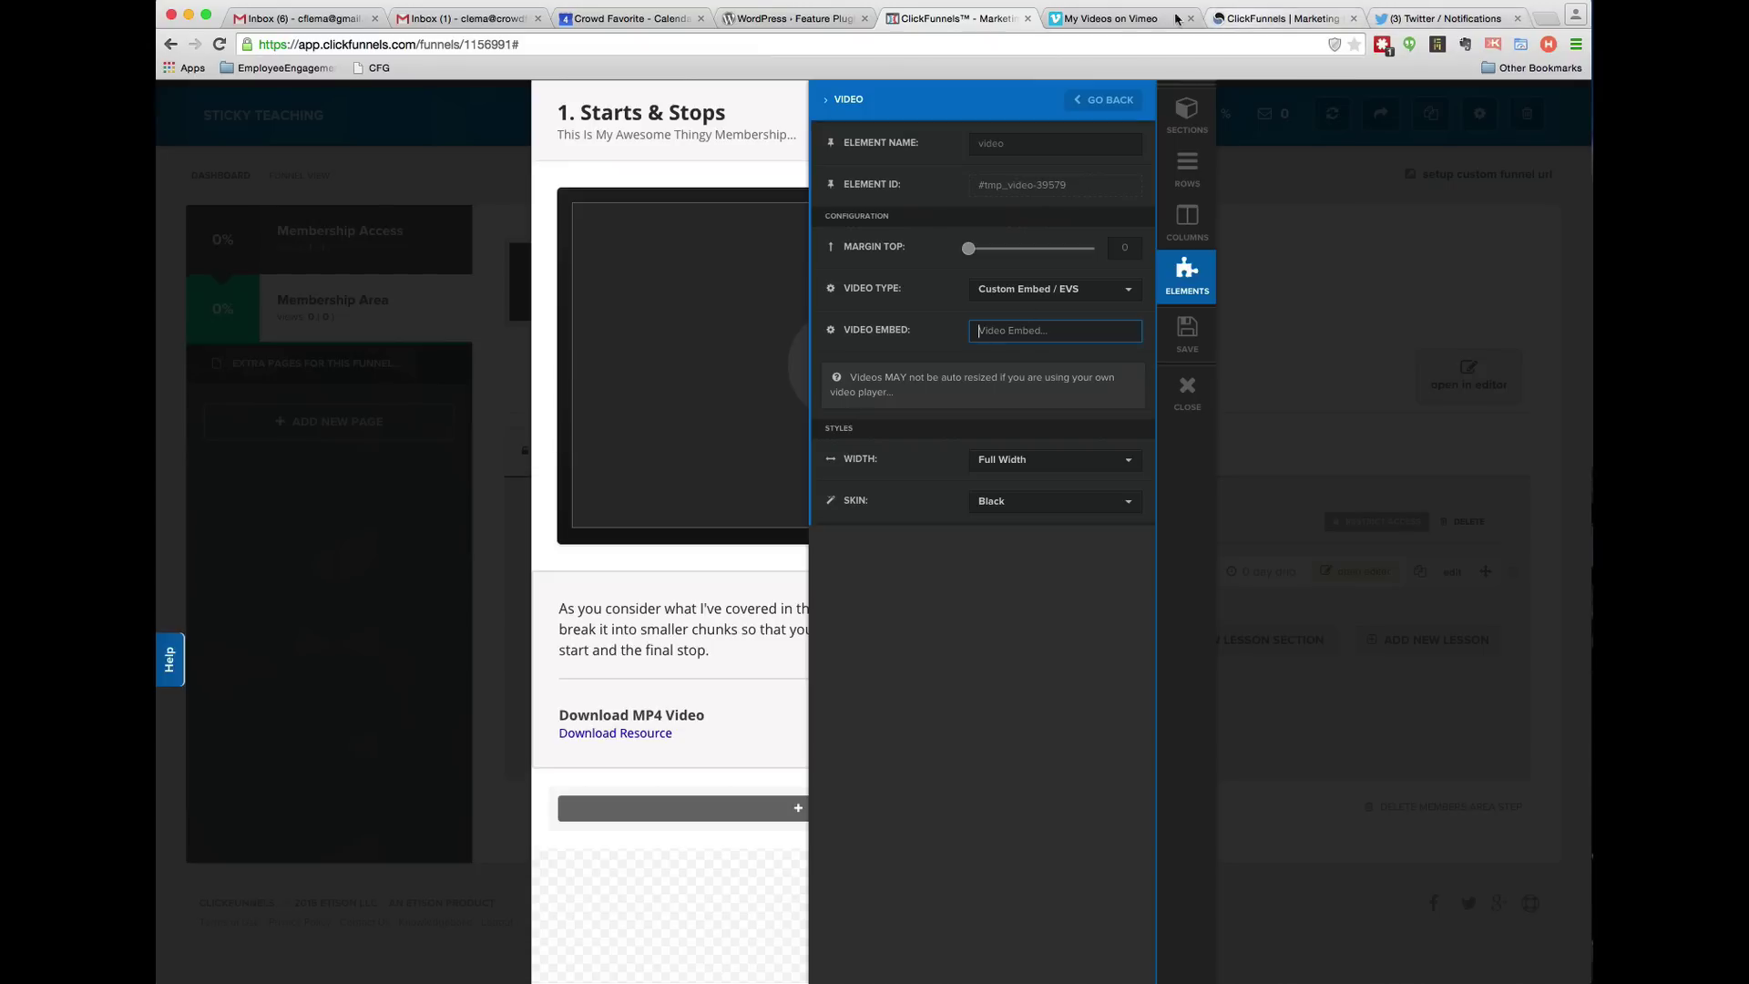
{"action": "left_click", "coordinate": [1116, 18]}
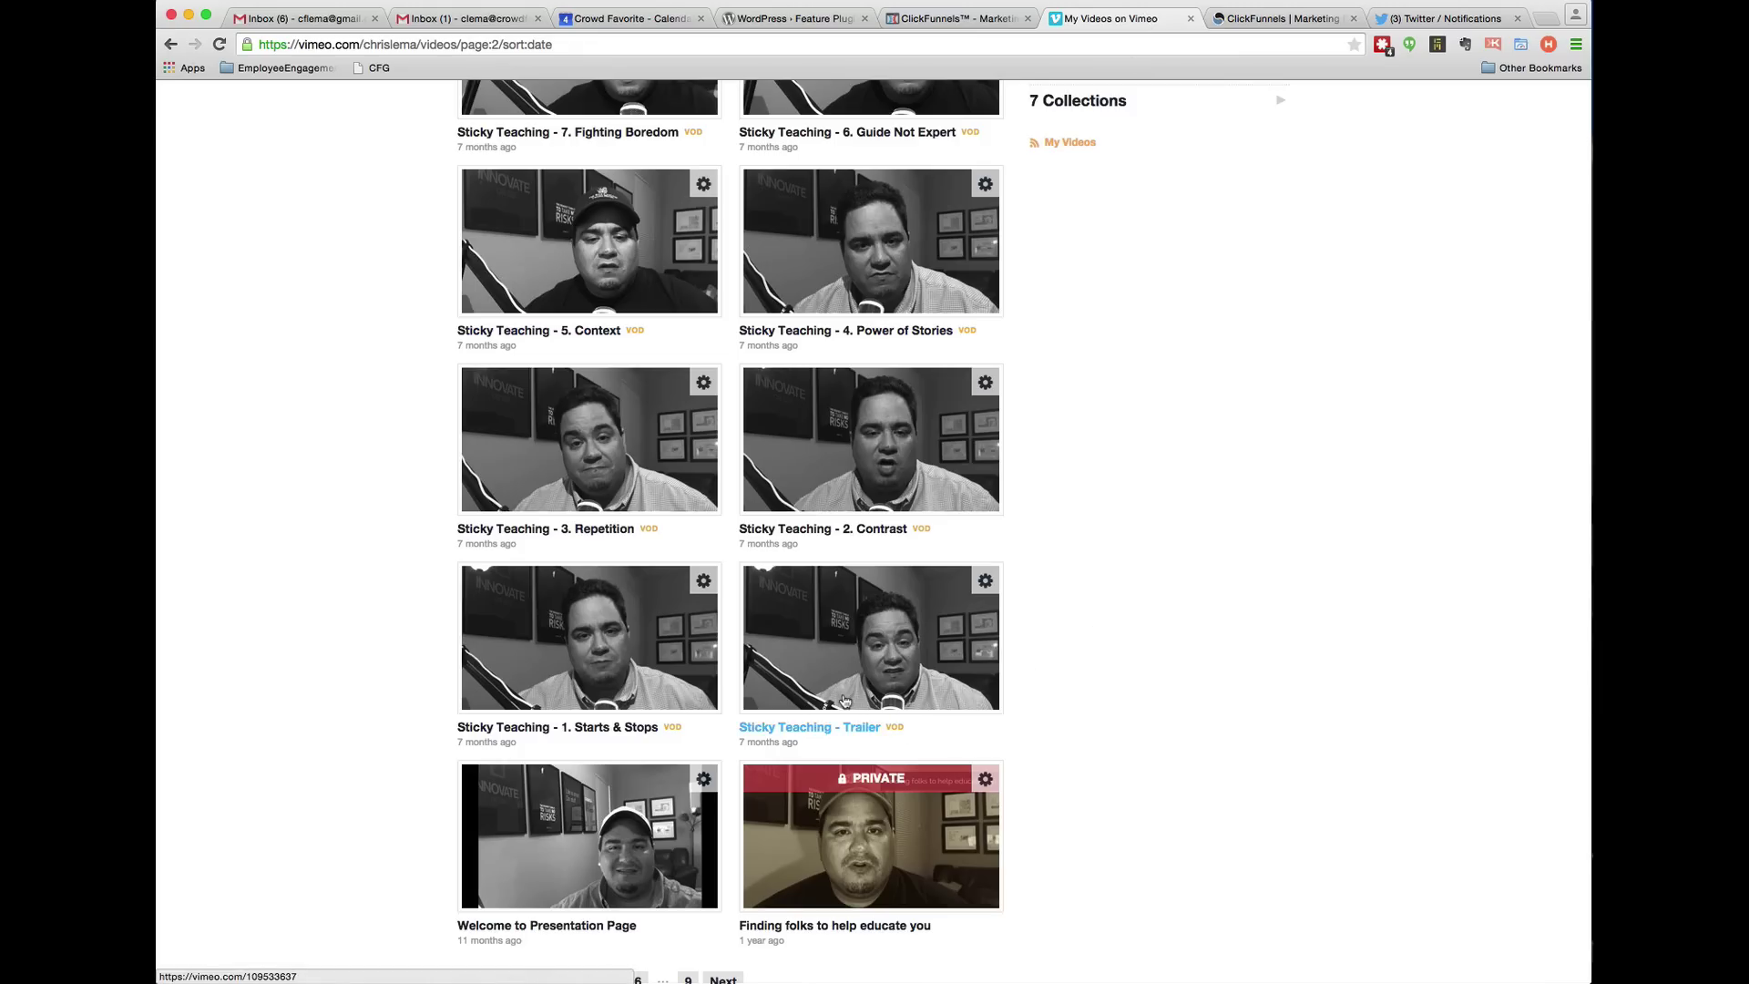
Copy the Starts & Stops video's Vimeo embed code into the ClickFunnels Video Embed field.
{"action": "left_click", "coordinate": [702, 583]}
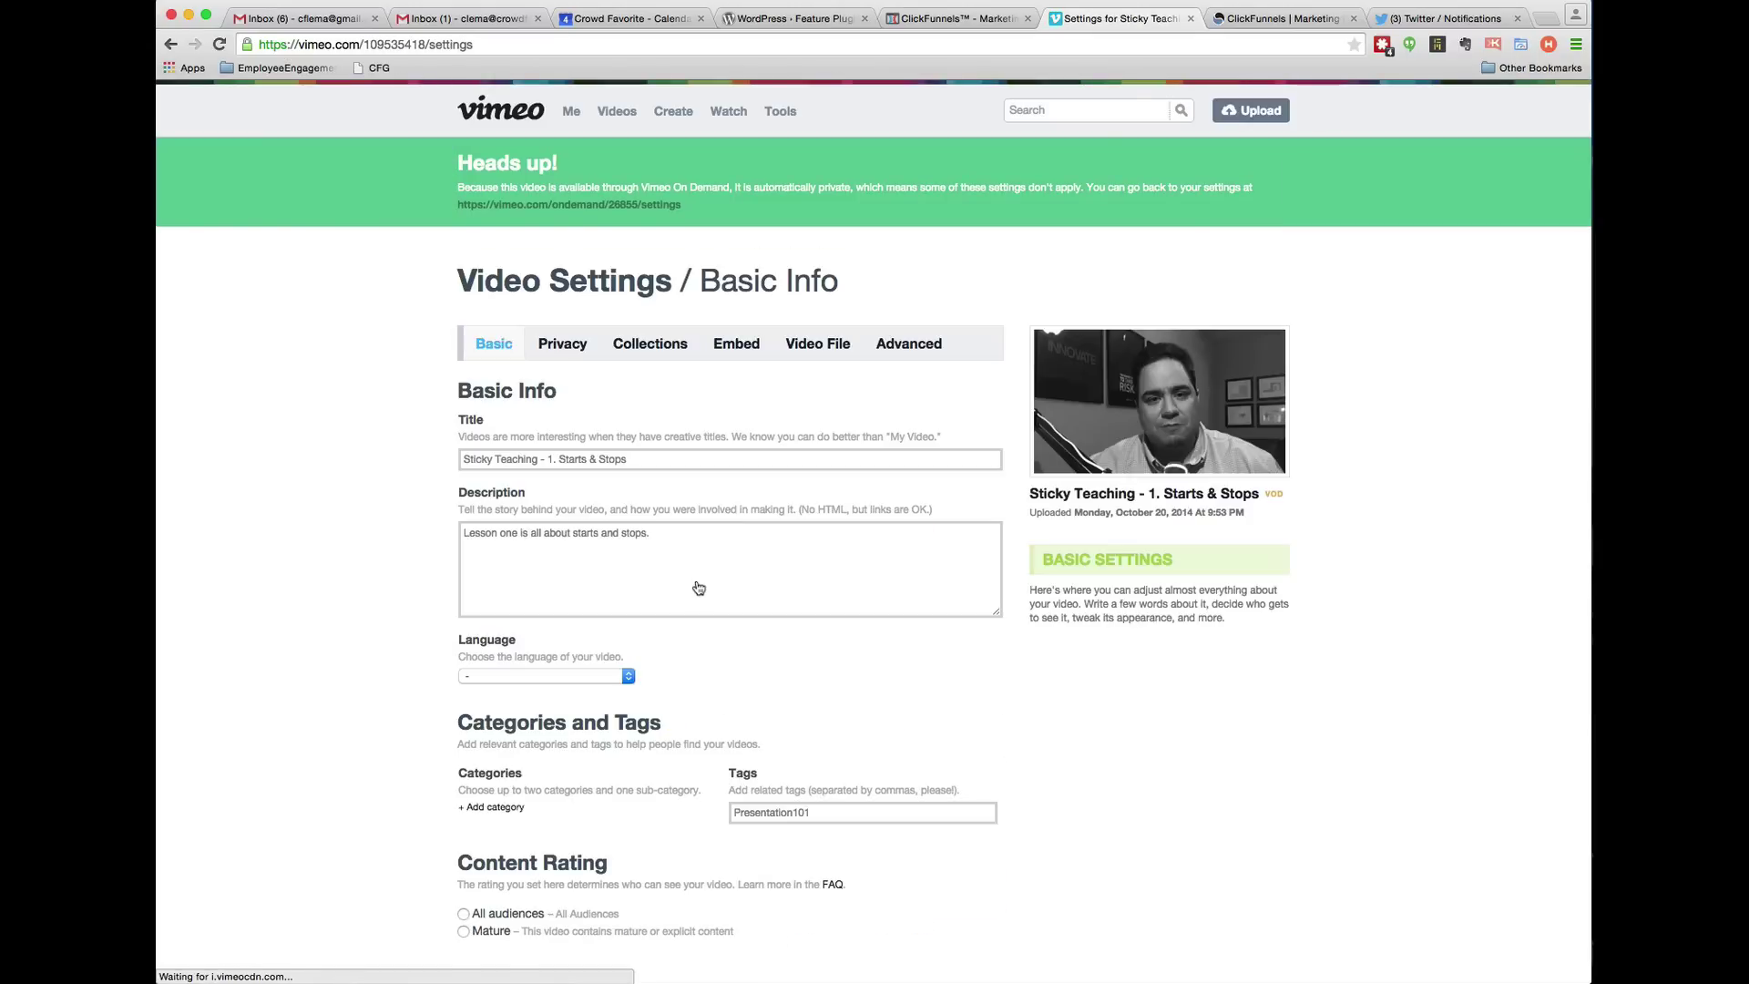
{"action": "left_click", "coordinate": [720, 352]}
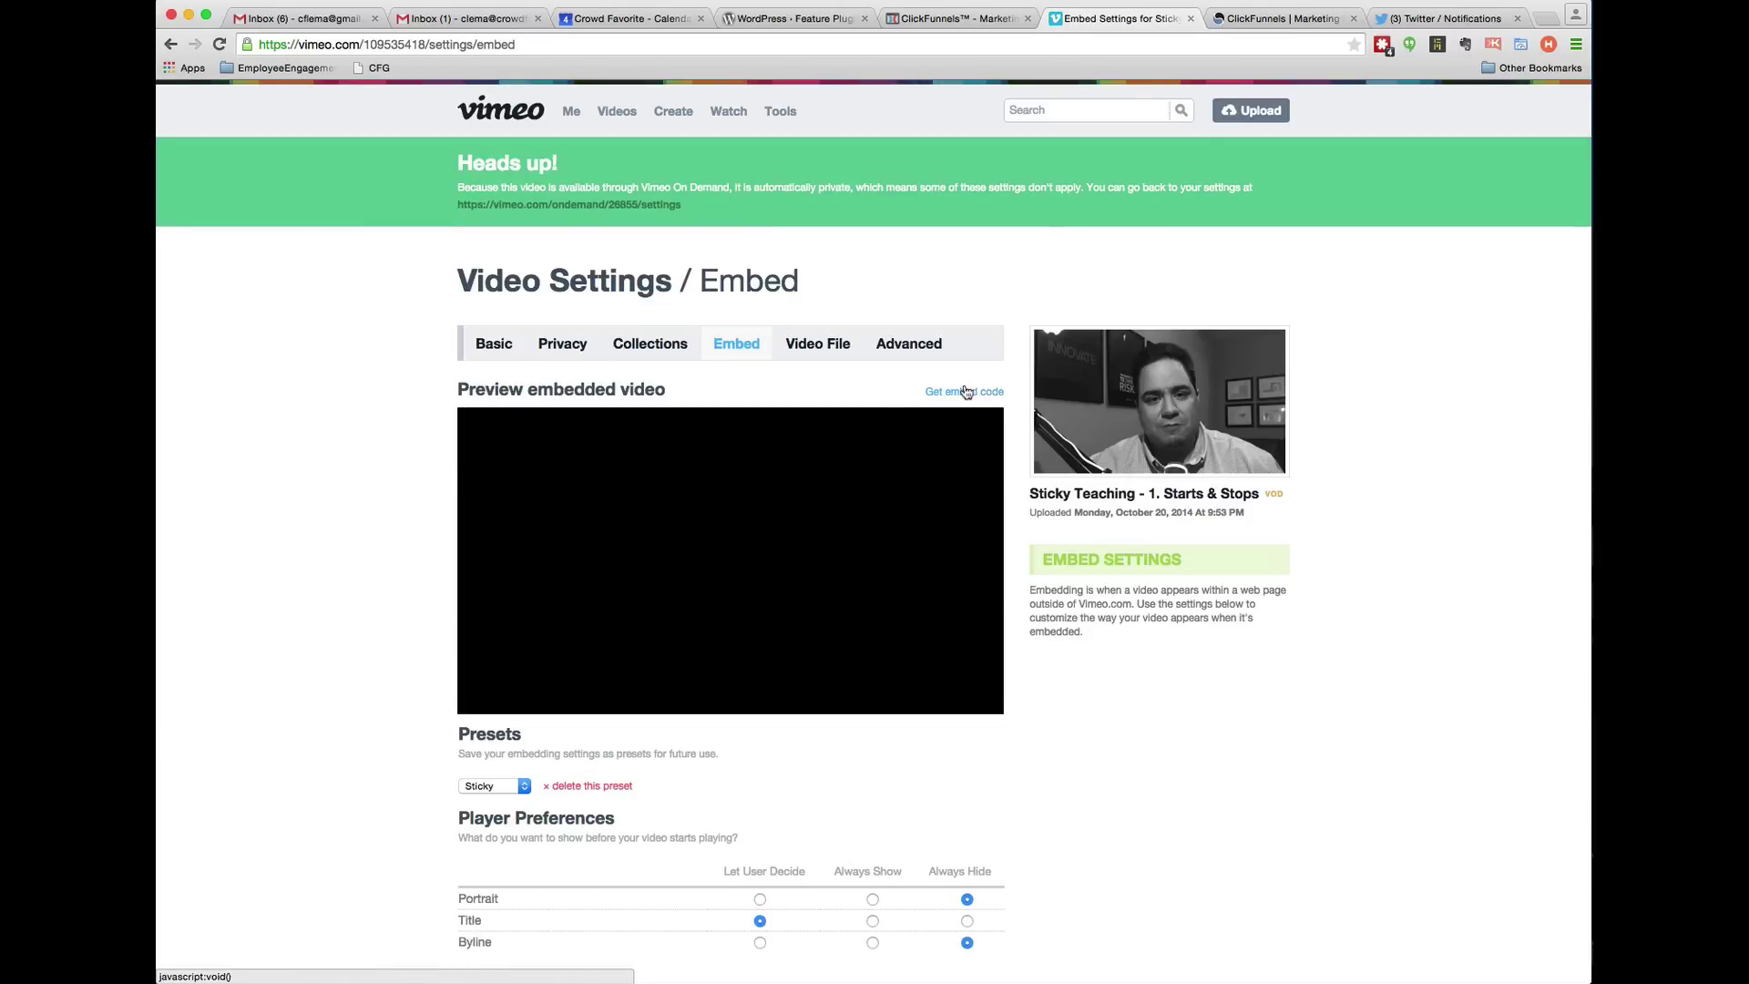
{"action": "left_click", "coordinate": [965, 391]}
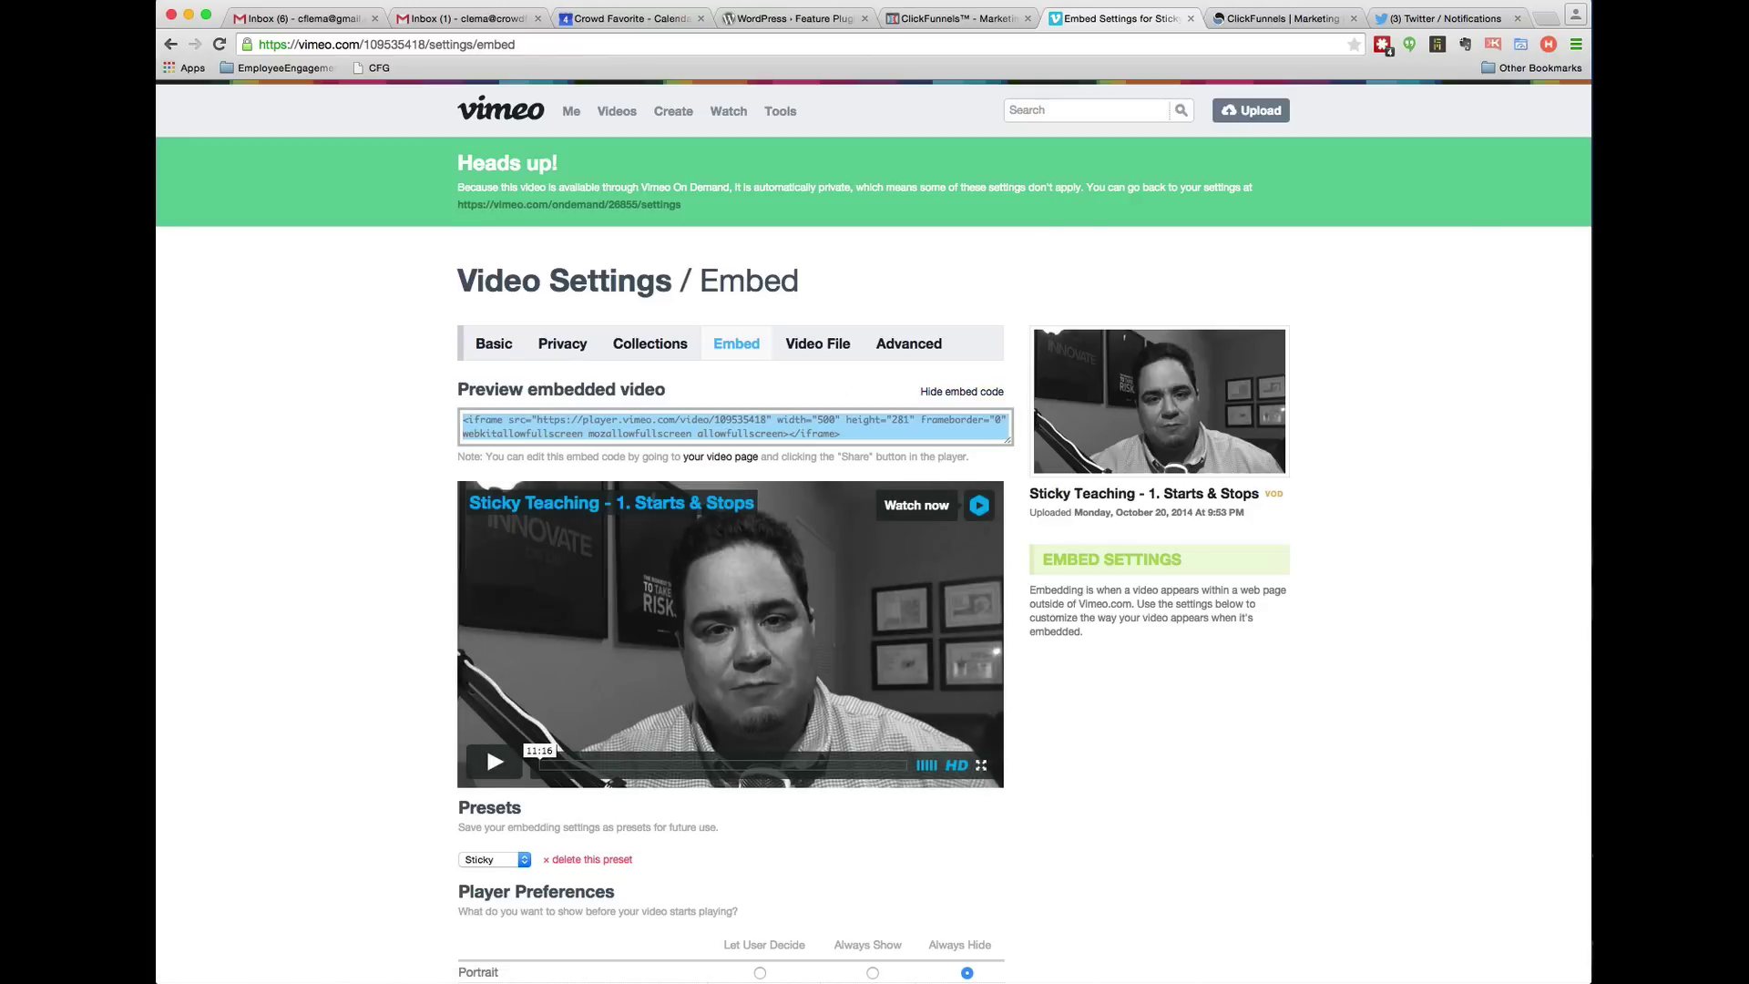
{"action": "left_click", "coordinate": [957, 19]}
{"action": "key", "text": "super+v"}
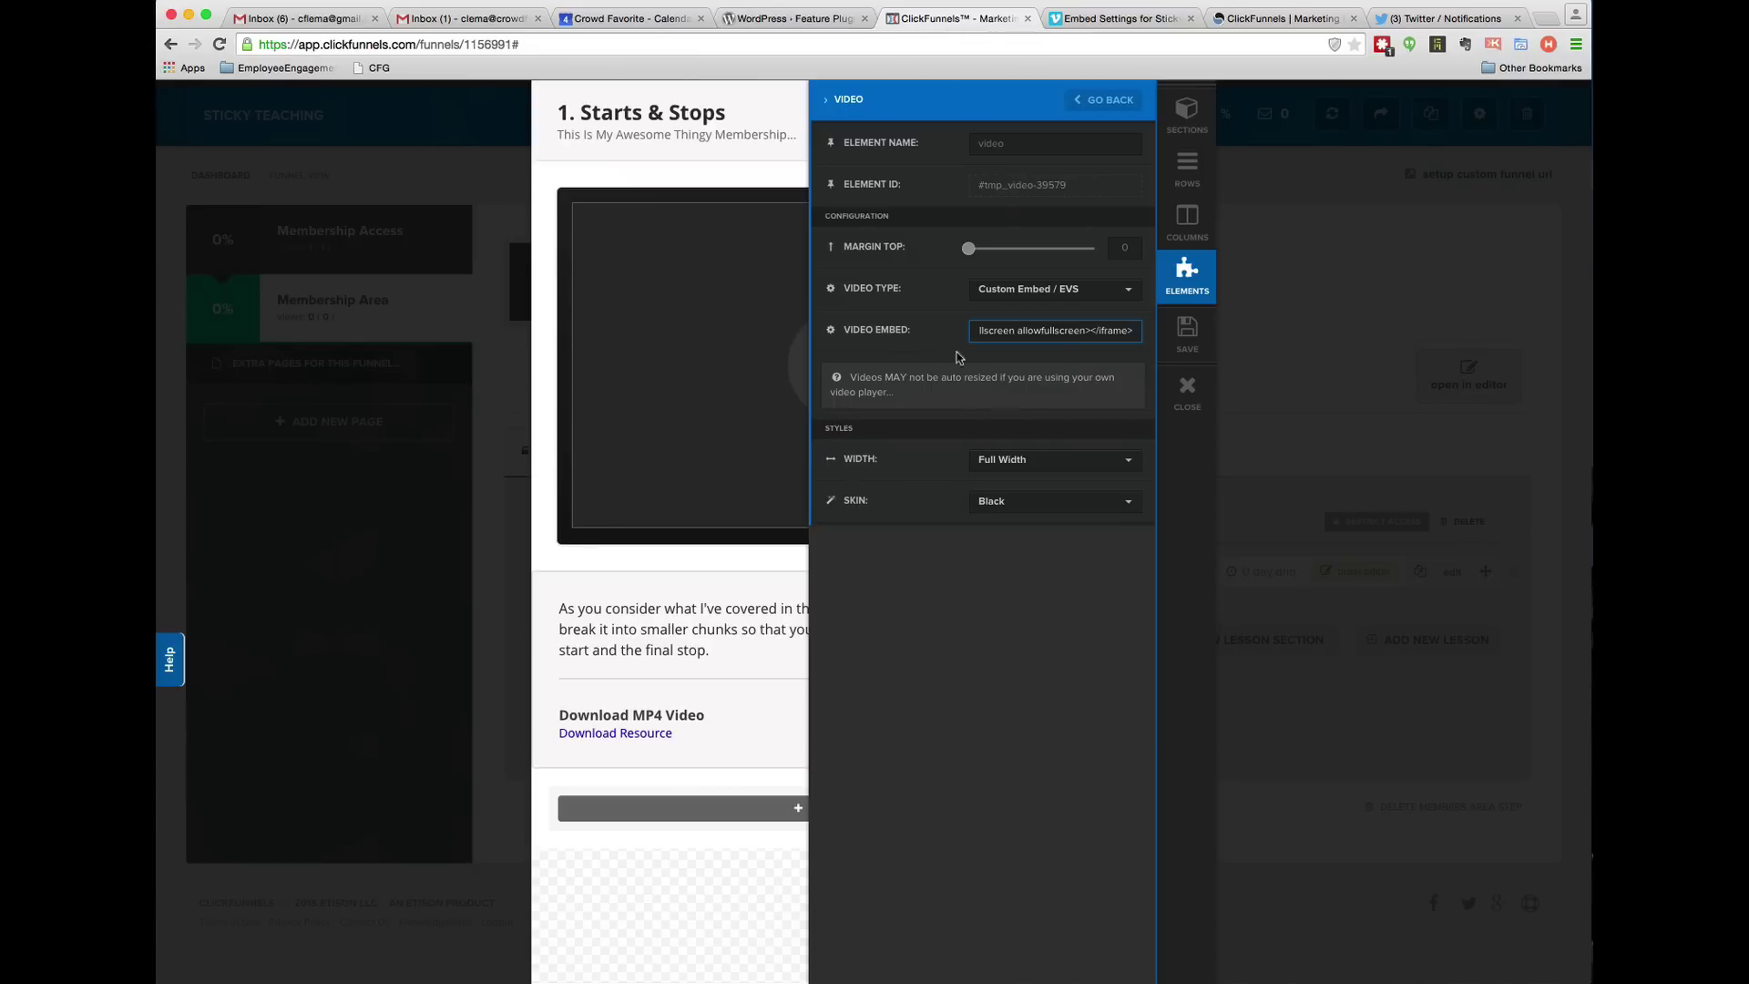
Set the video type to Vimeo and select the player URL inside the Vimeo embed code.
{"action": "left_click", "coordinate": [1017, 288]}
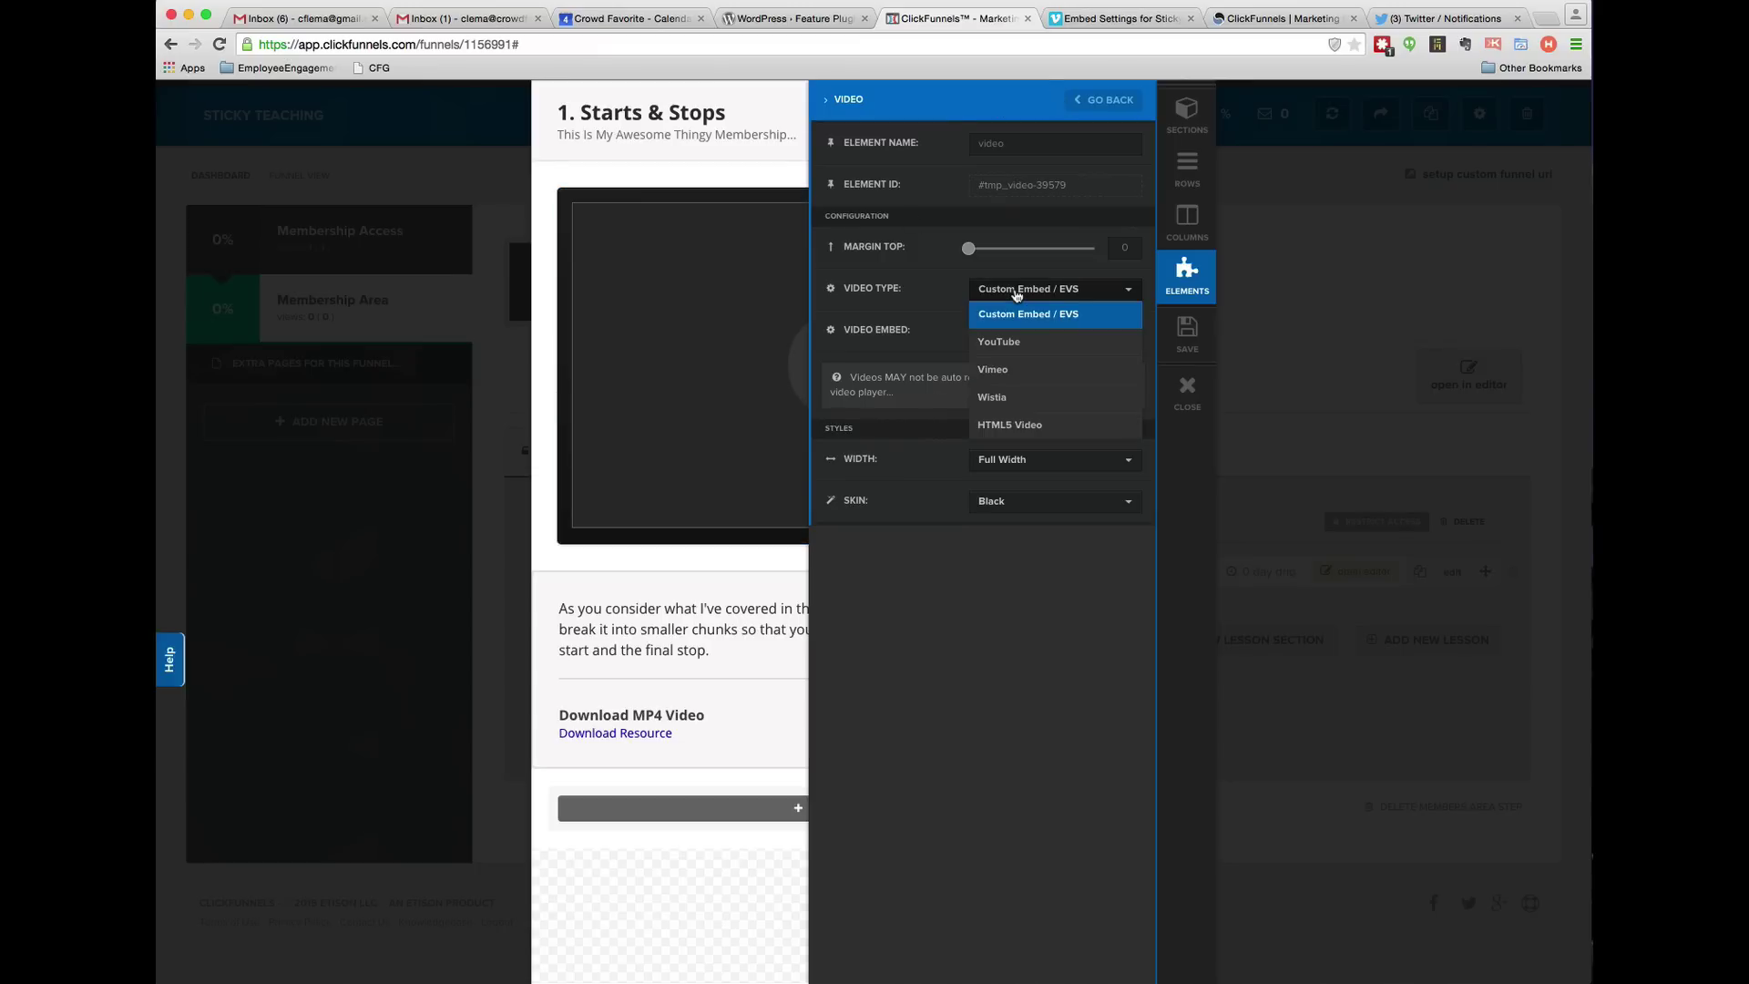
{"action": "left_click", "coordinate": [995, 369]}
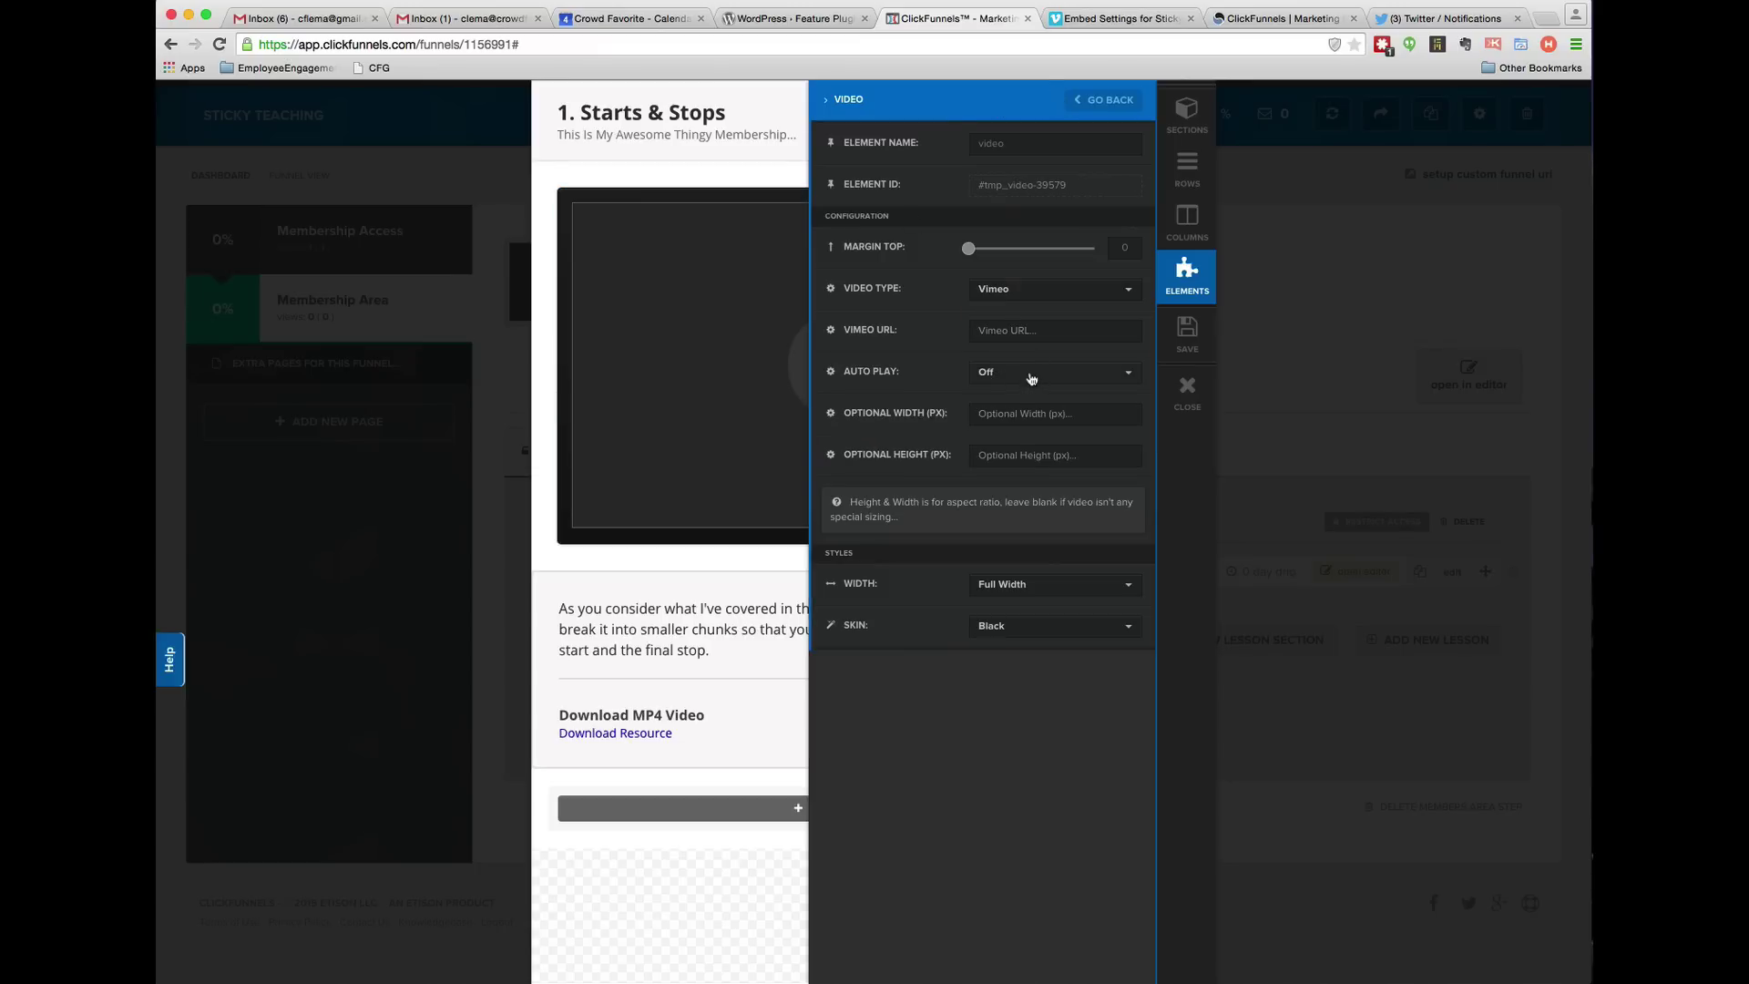
{"action": "left_click", "coordinate": [1030, 331]}
{"action": "left_click", "coordinate": [1124, 28]}
{"action": "left_click", "coordinate": [572, 420]}
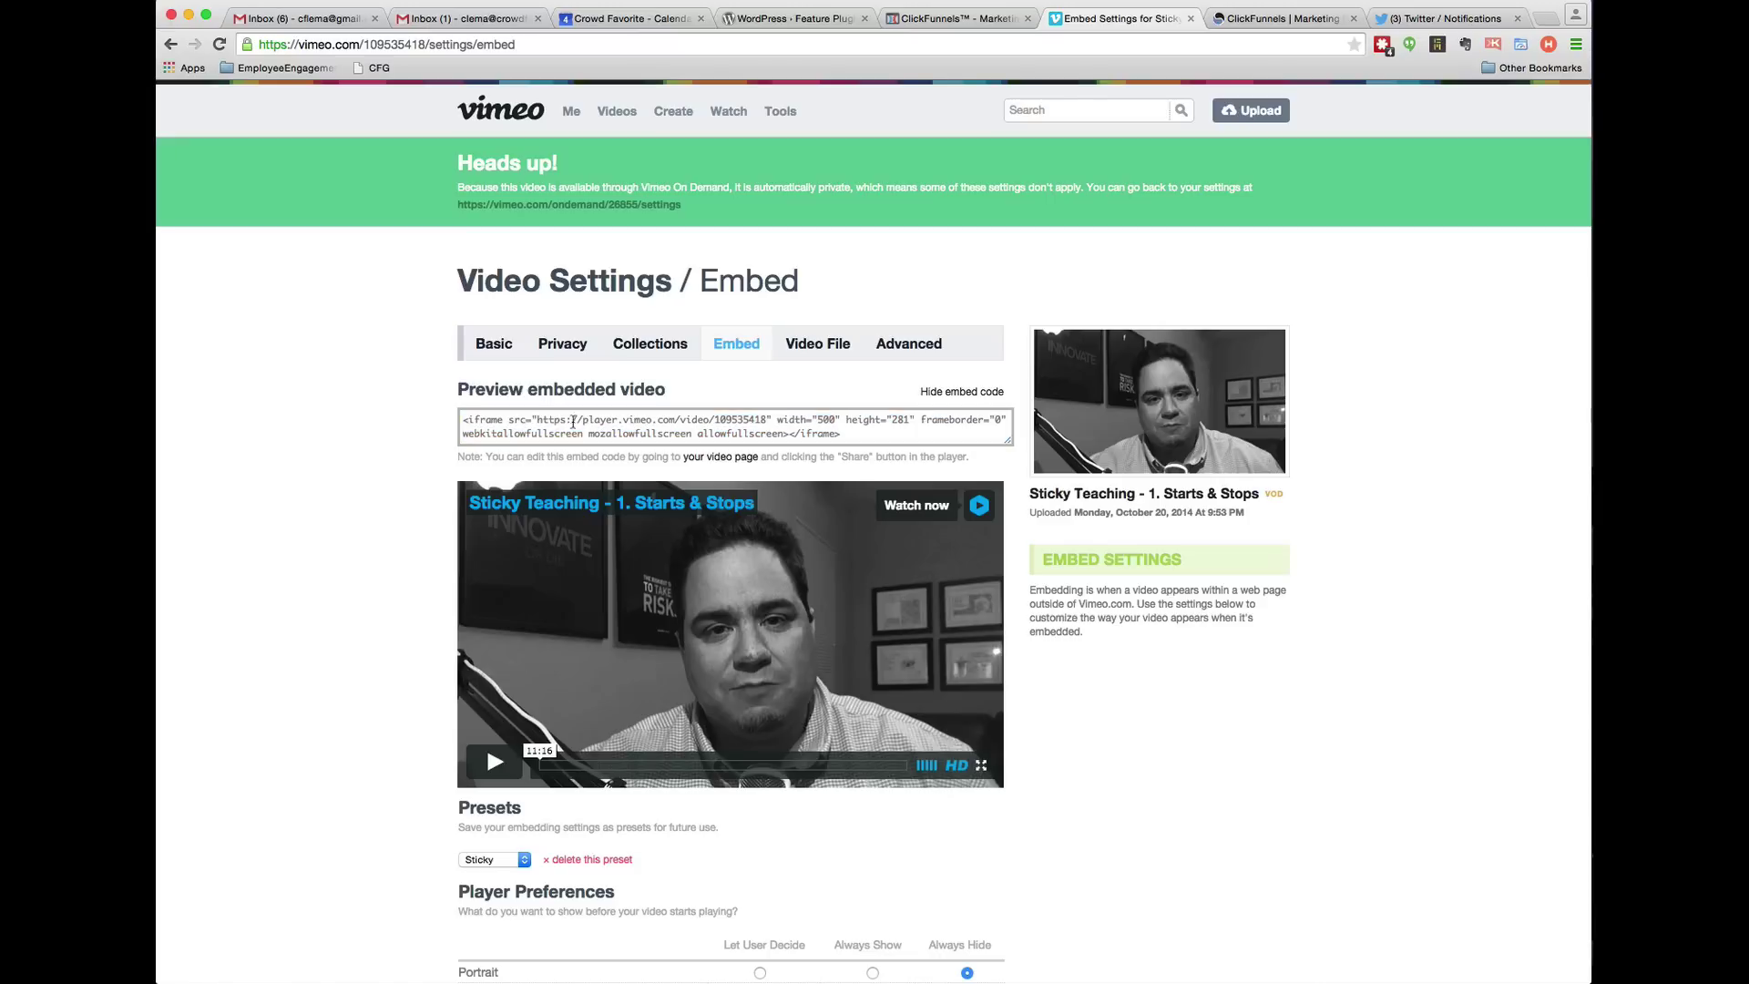
{"action": "left_click_drag", "start_coordinate": [537, 420], "coordinate": [769, 420]}
{"action": "key", "text": "super+c"}
Paste the player.vimeo.com URL into the Vimeo URL field, leaving width and height blank.
{"action": "left_click", "coordinate": [956, 19]}
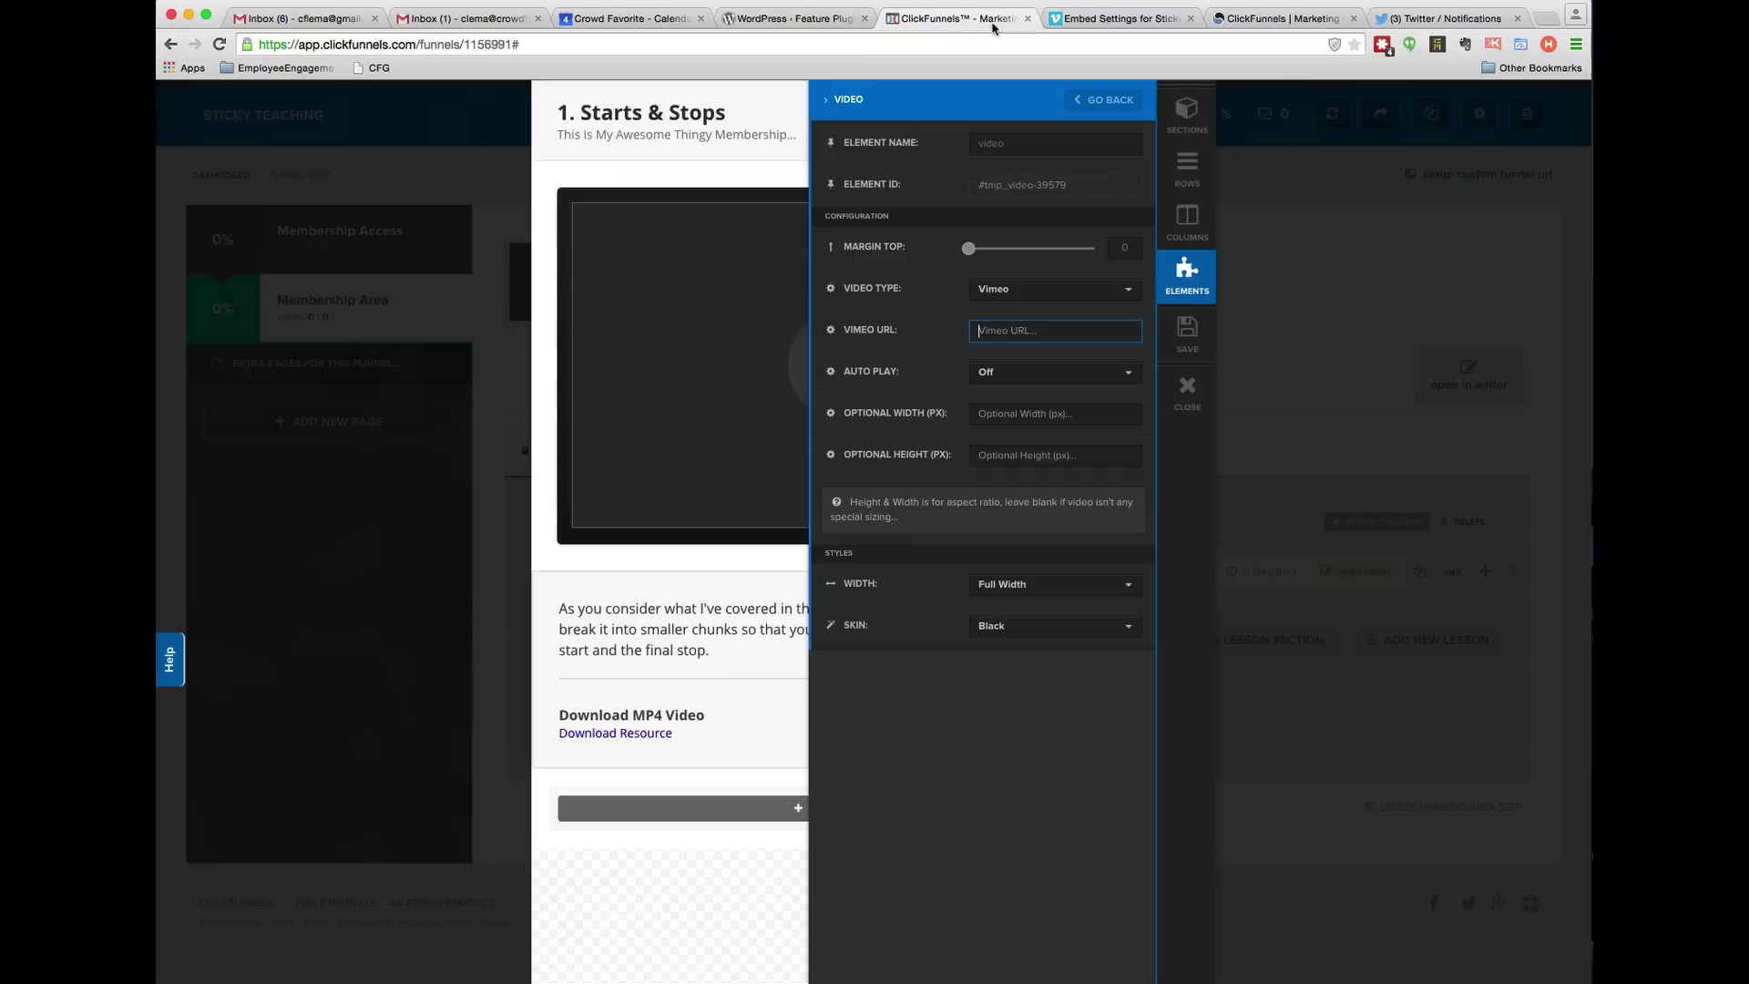
{"action": "key", "text": "super+v"}
{"action": "left_click", "coordinate": [1022, 458]}
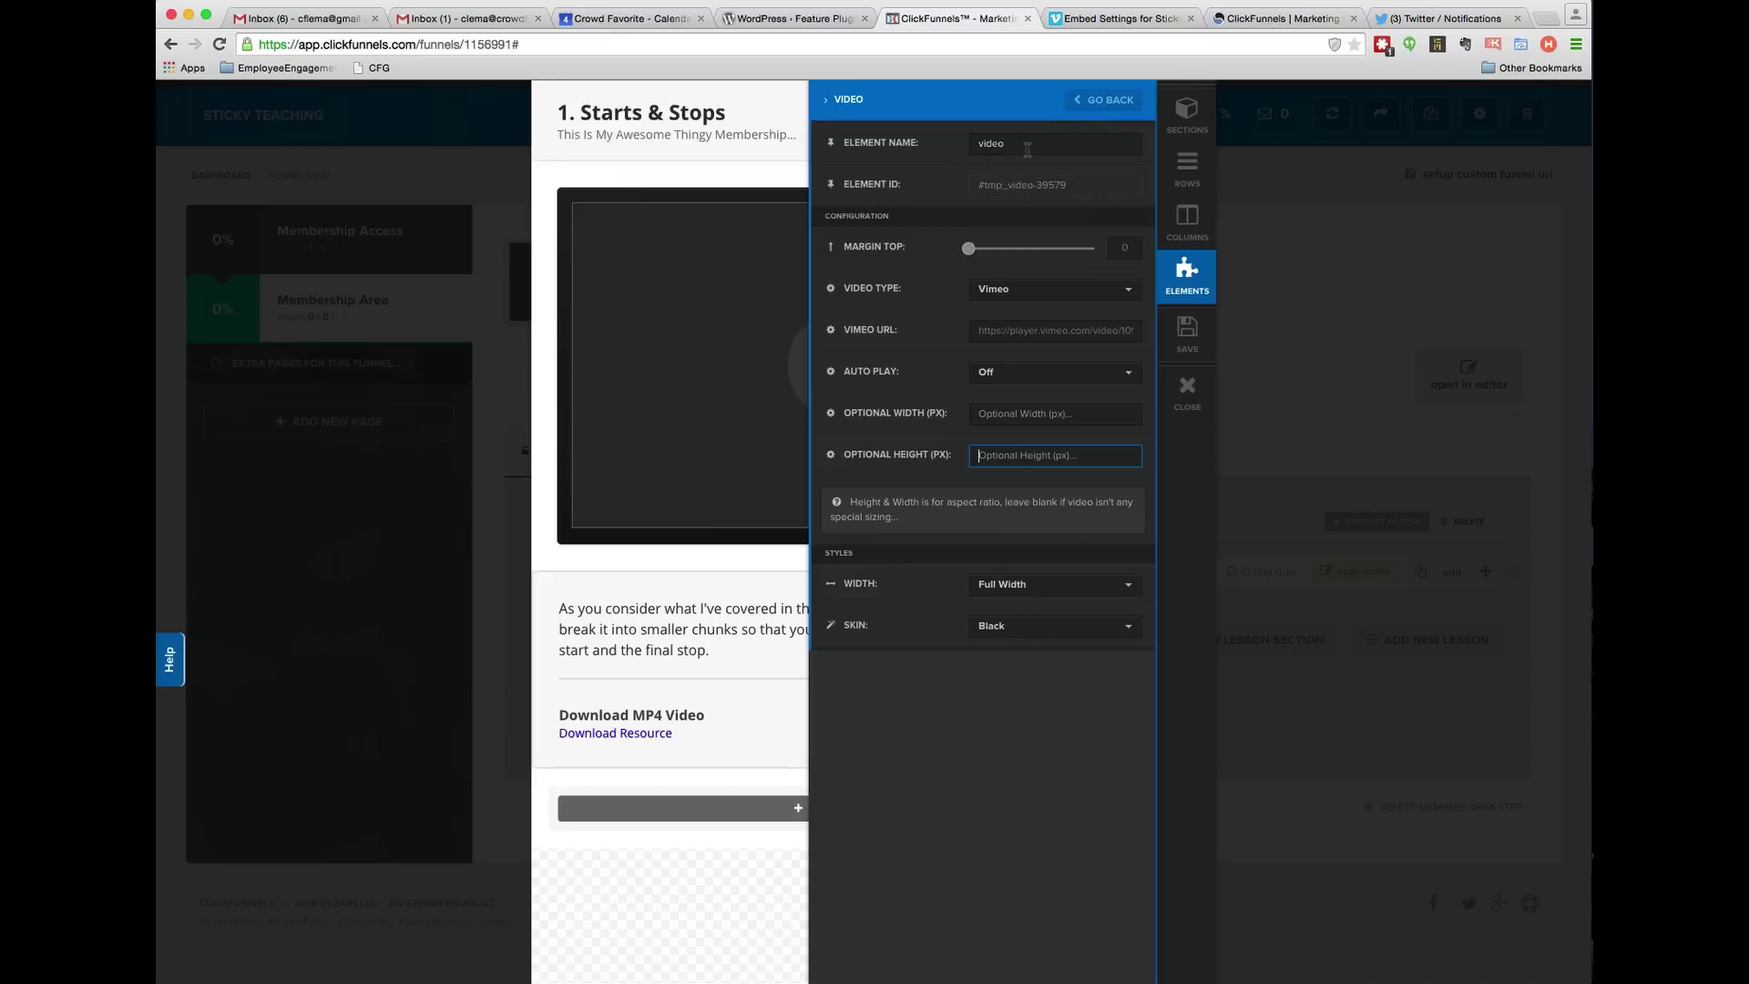
{"action": "left_click", "coordinate": [1012, 189]}
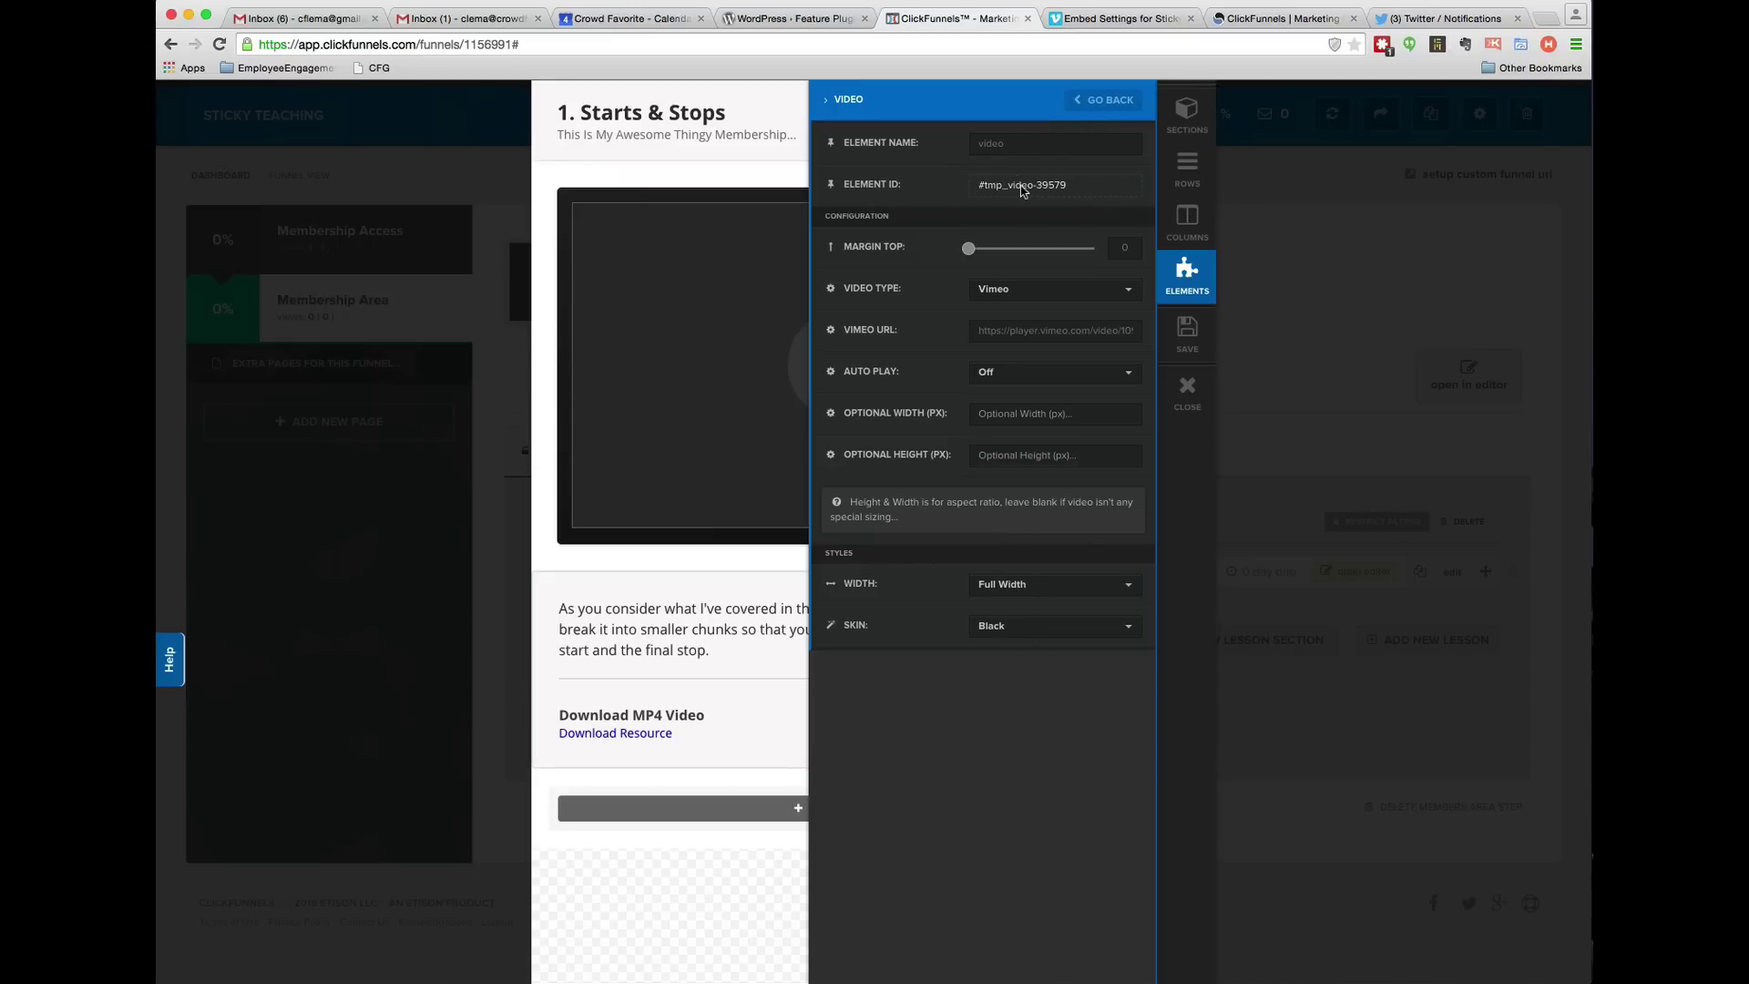
Close and reopen the lesson editor, staying on the page, to view the full Starts & Stops page.
{"action": "left_click", "coordinate": [1100, 116]}
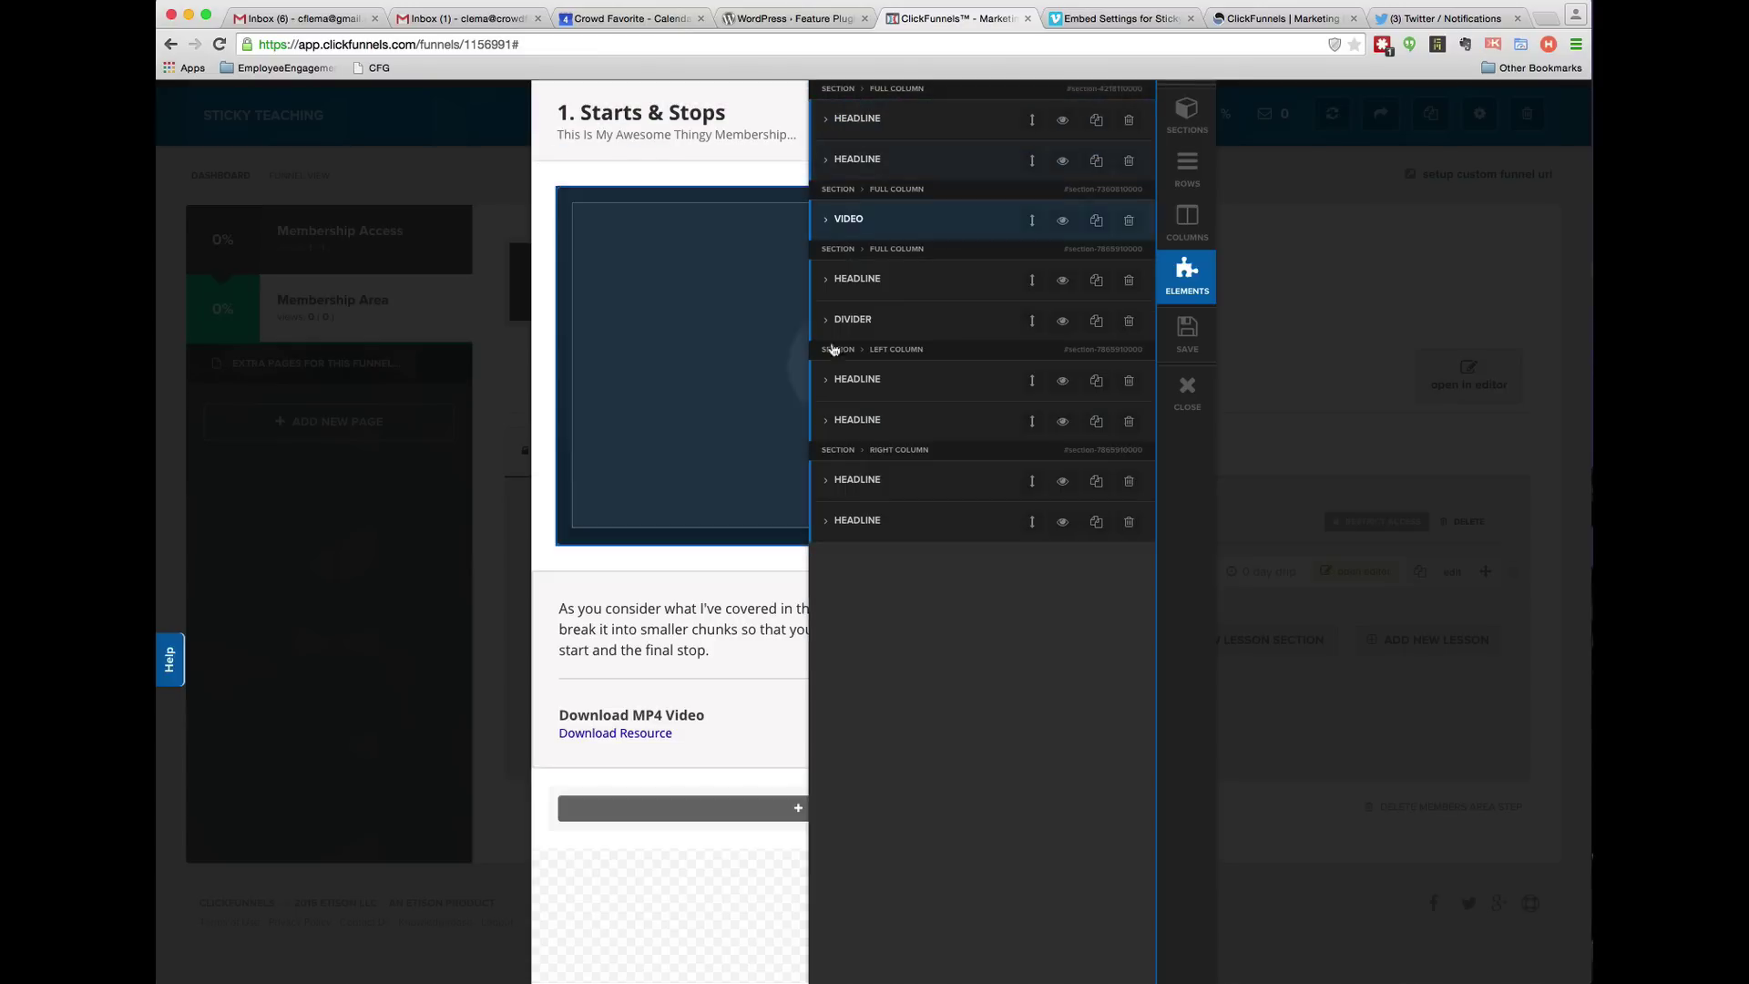
{"action": "left_click", "coordinate": [1190, 408]}
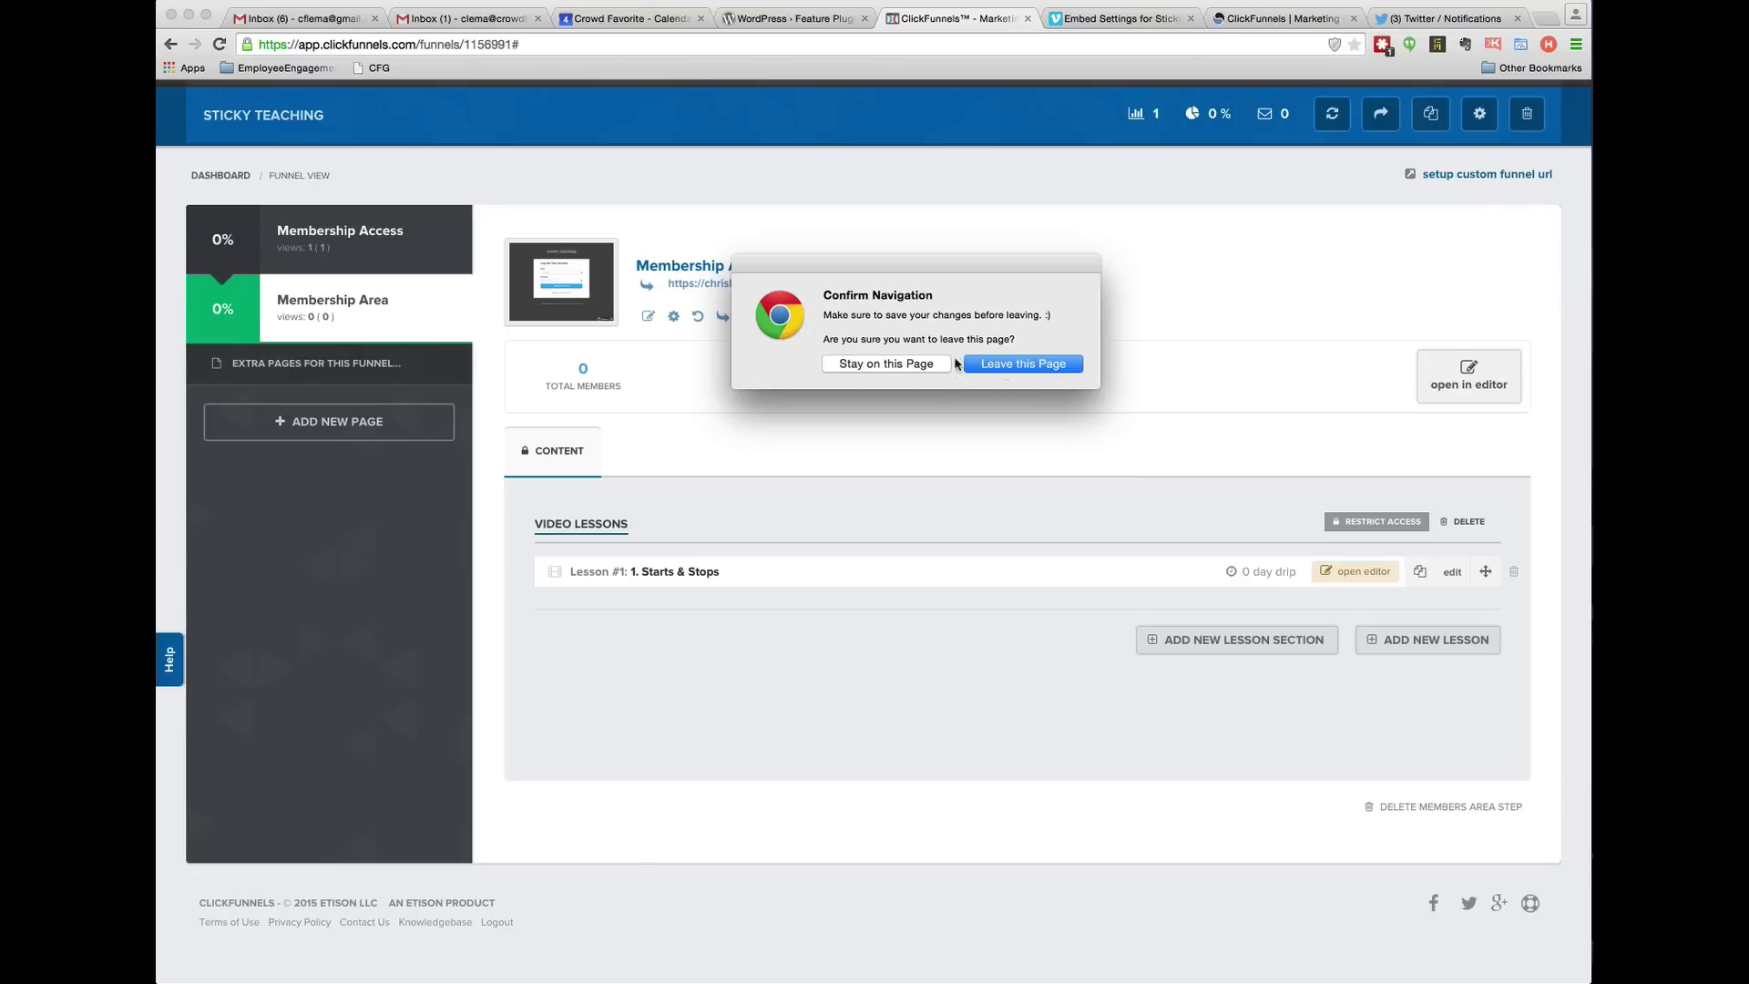
{"action": "left_click", "coordinate": [920, 365]}
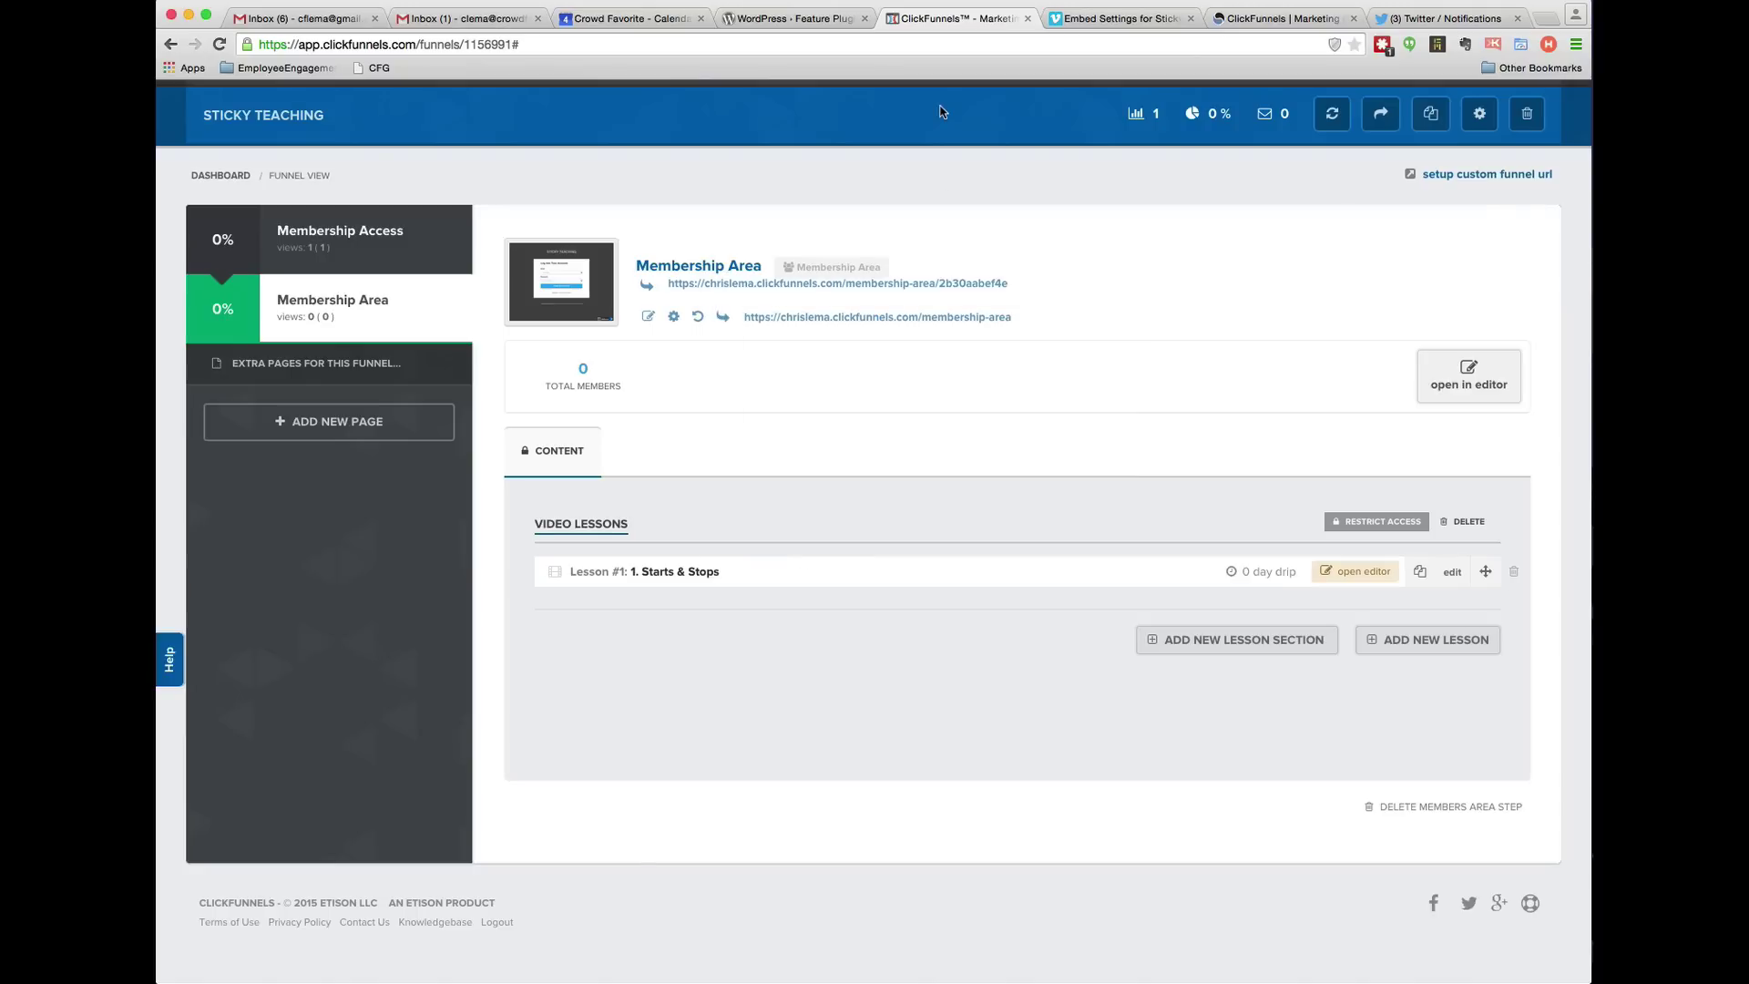
{"action": "left_click", "coordinate": [1355, 571]}
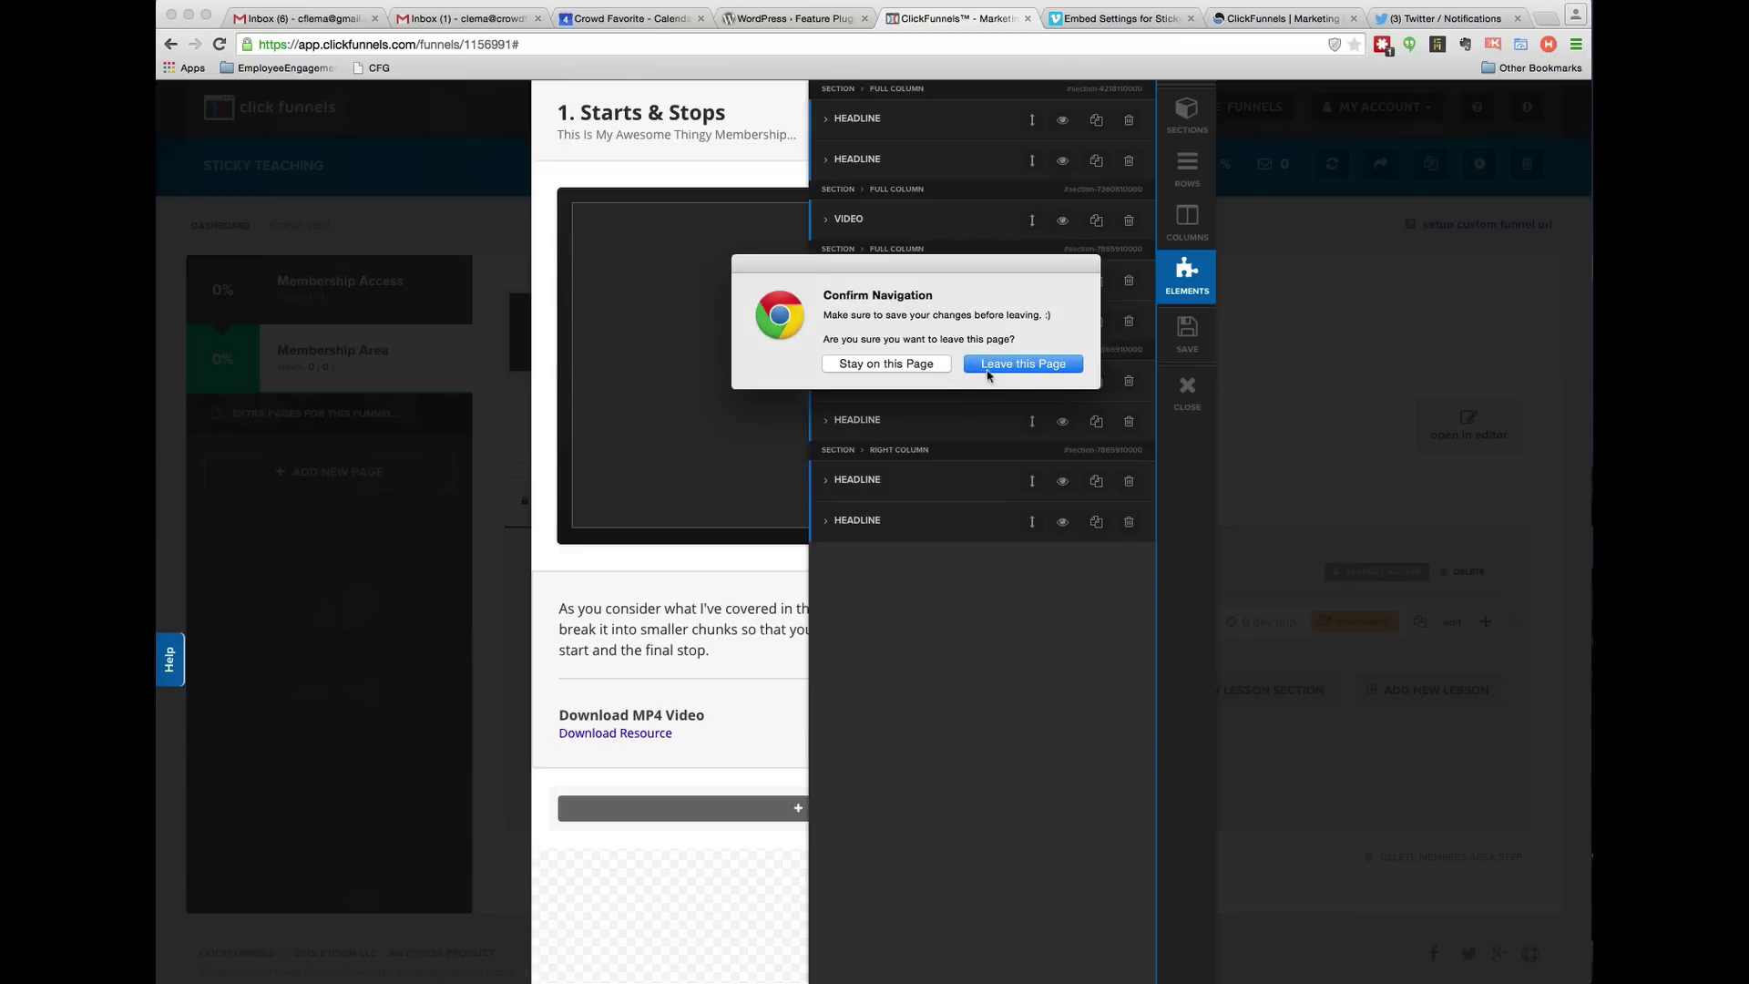
{"action": "left_click", "coordinate": [886, 363]}
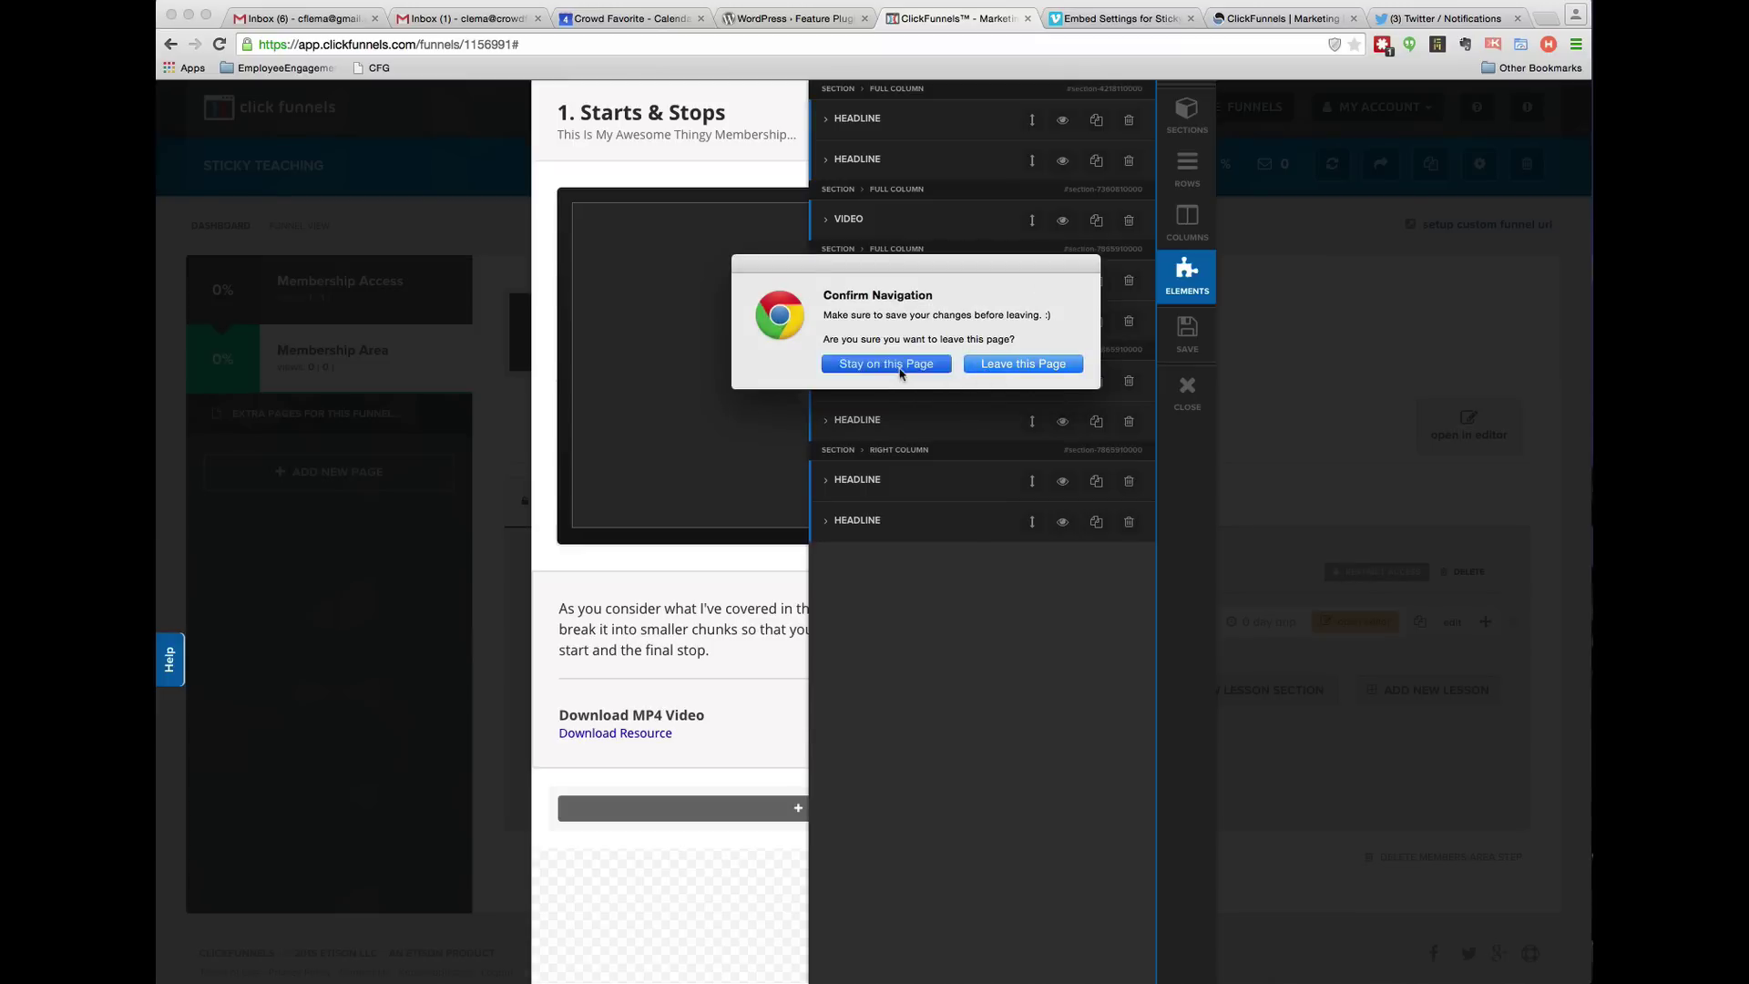
{"action": "left_click", "coordinate": [765, 755]}
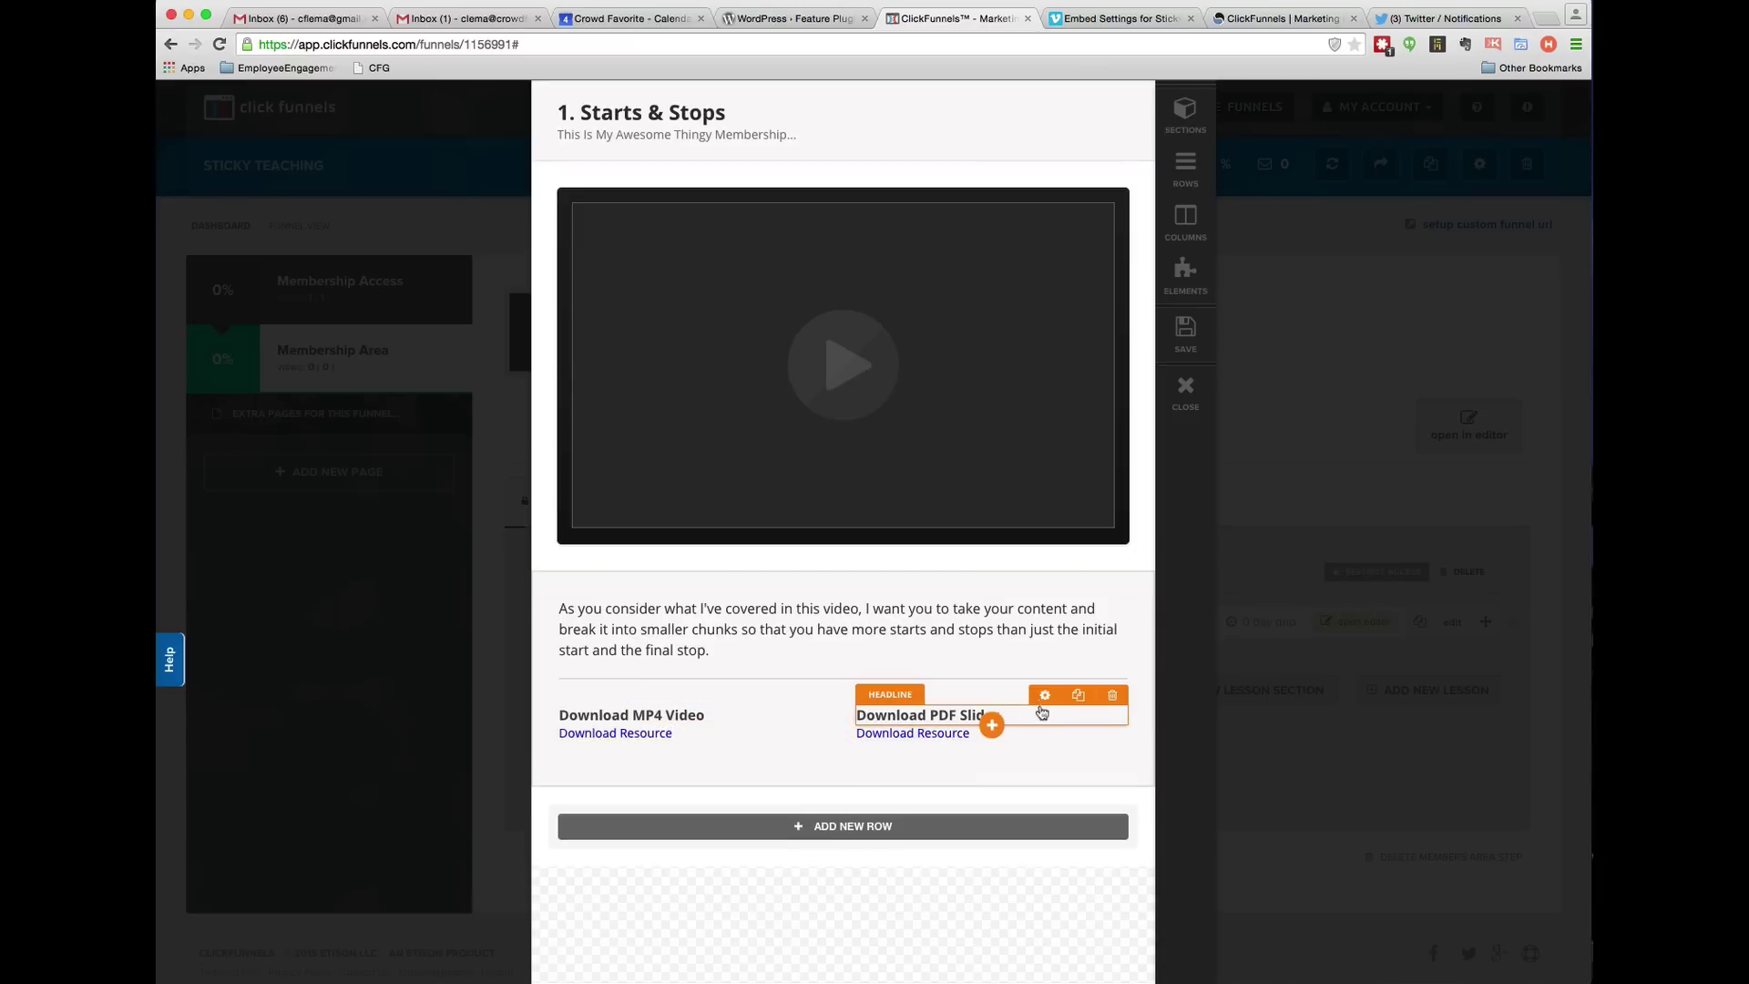
Delete the Download PDF Slides headline and the two-column Download MP4 Video / Download Resource row.
{"action": "left_click", "coordinate": [1113, 697]}
{"action": "left_click", "coordinate": [1046, 361]}
{"action": "left_click", "coordinate": [1096, 717]}
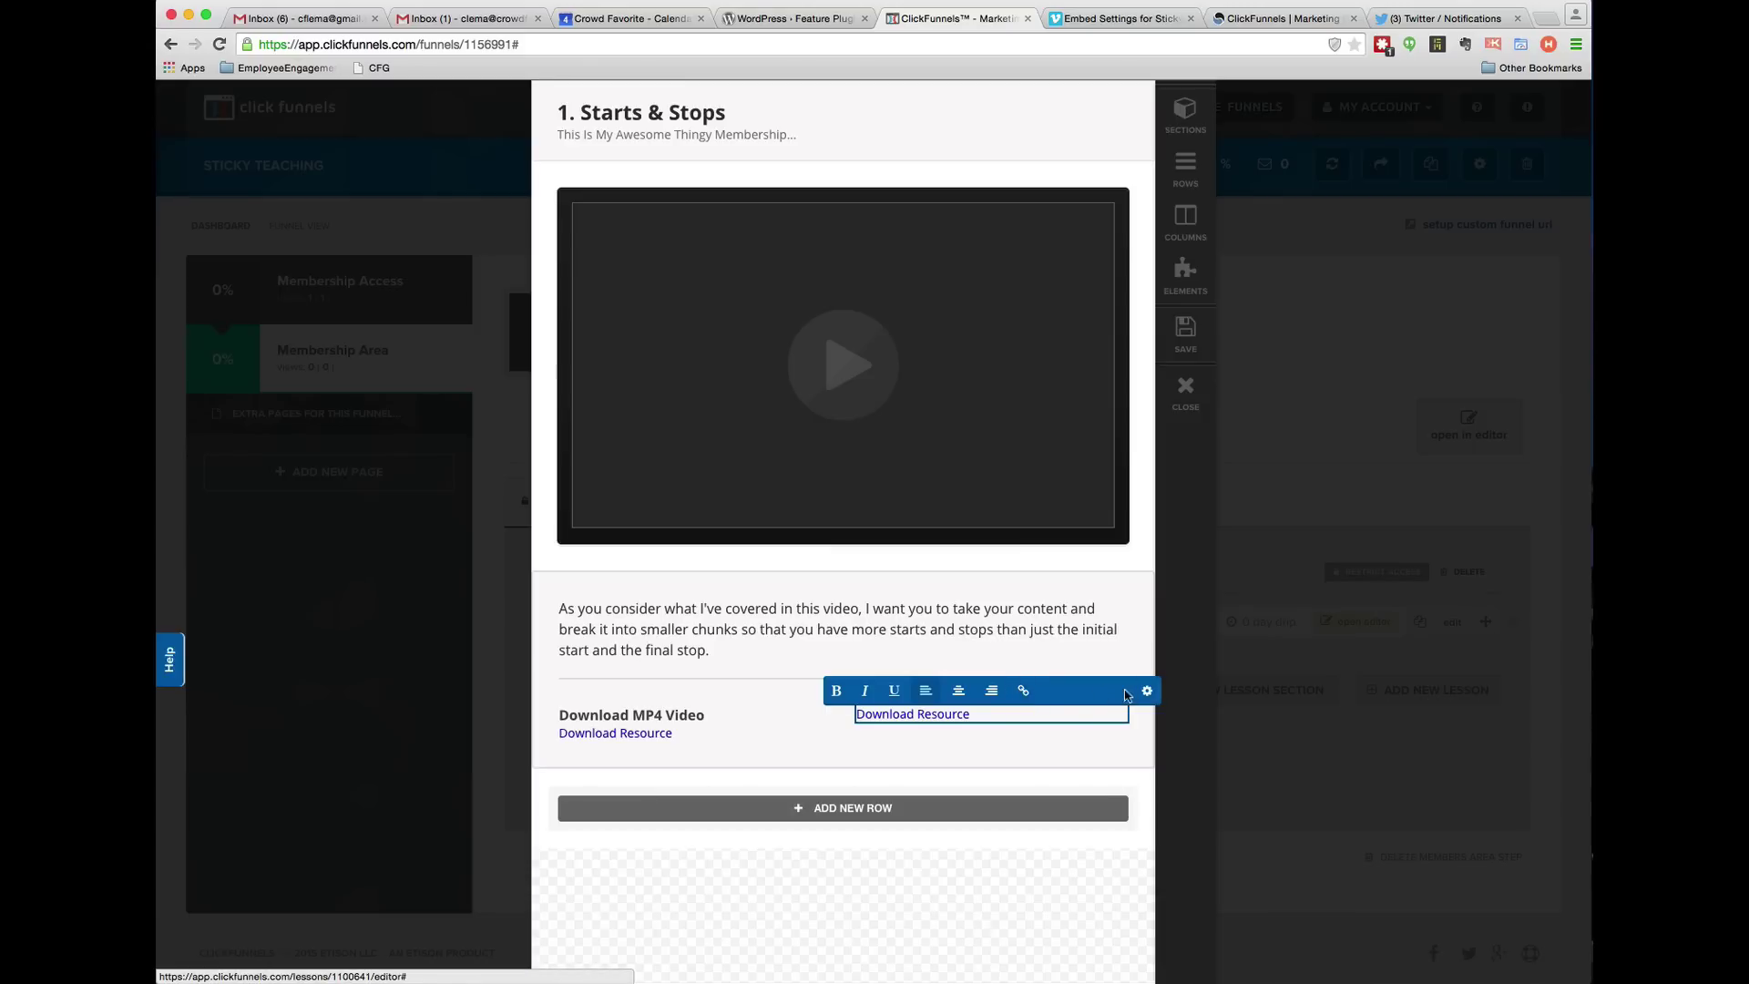
{"action": "left_click", "coordinate": [1147, 692]}
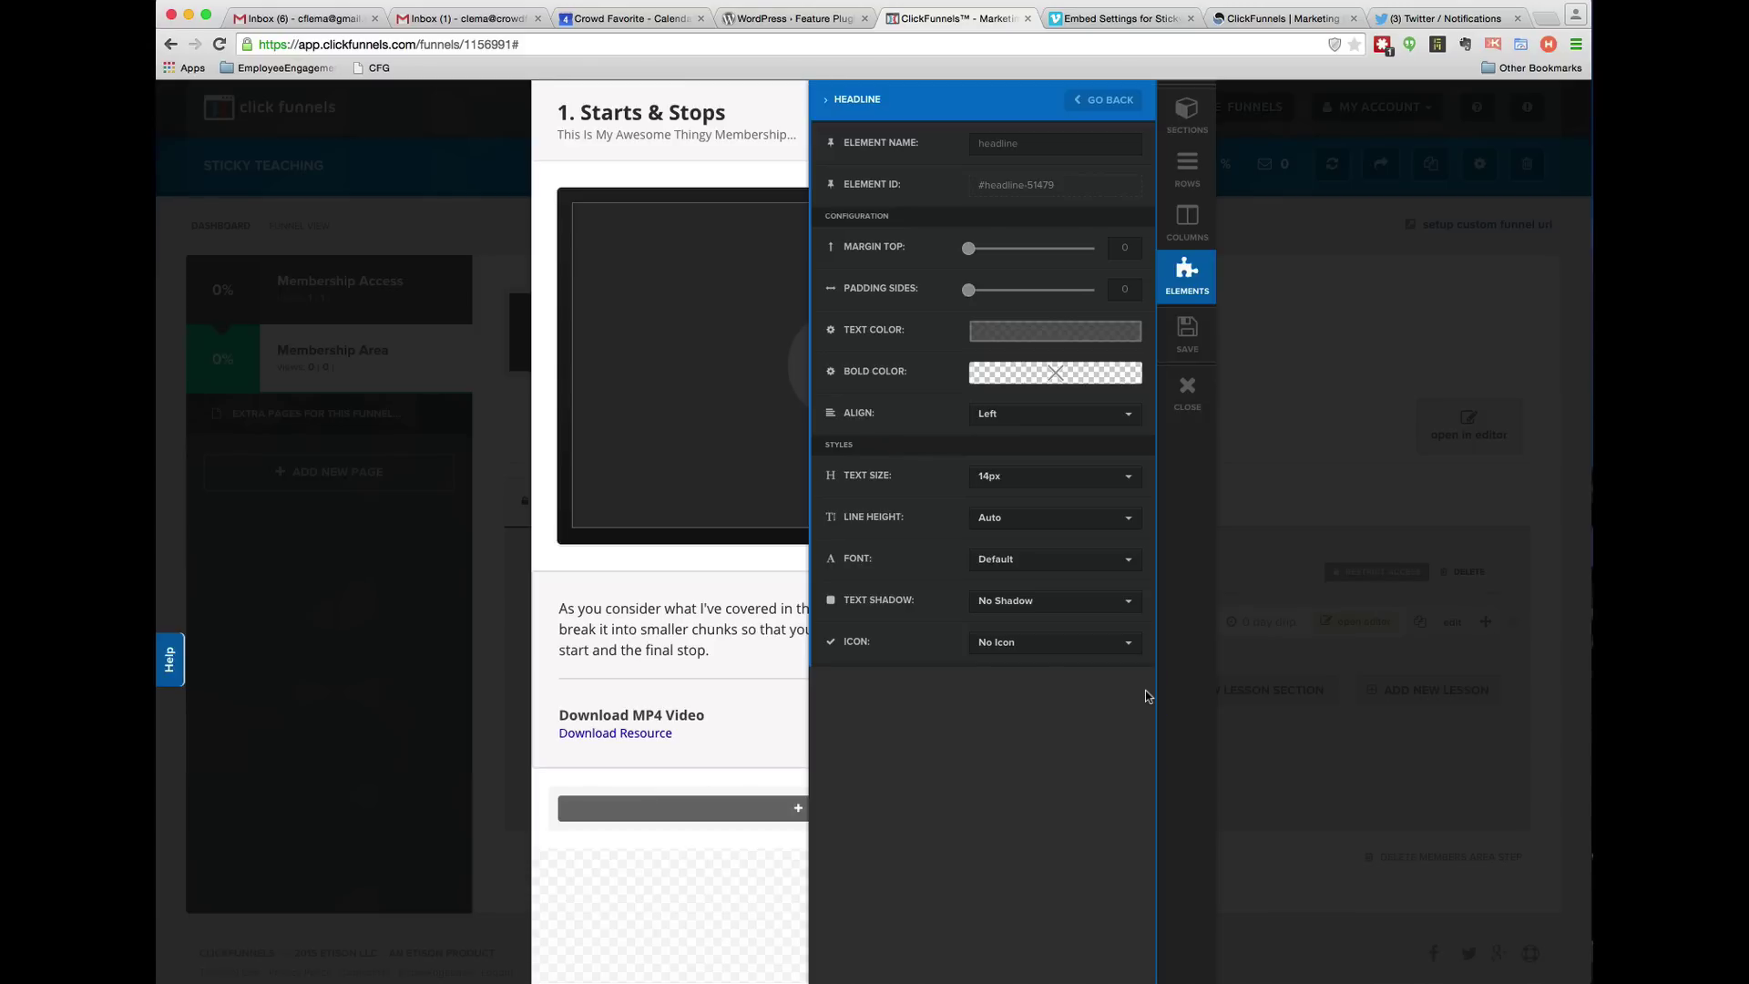
{"action": "left_click", "coordinate": [1105, 100]}
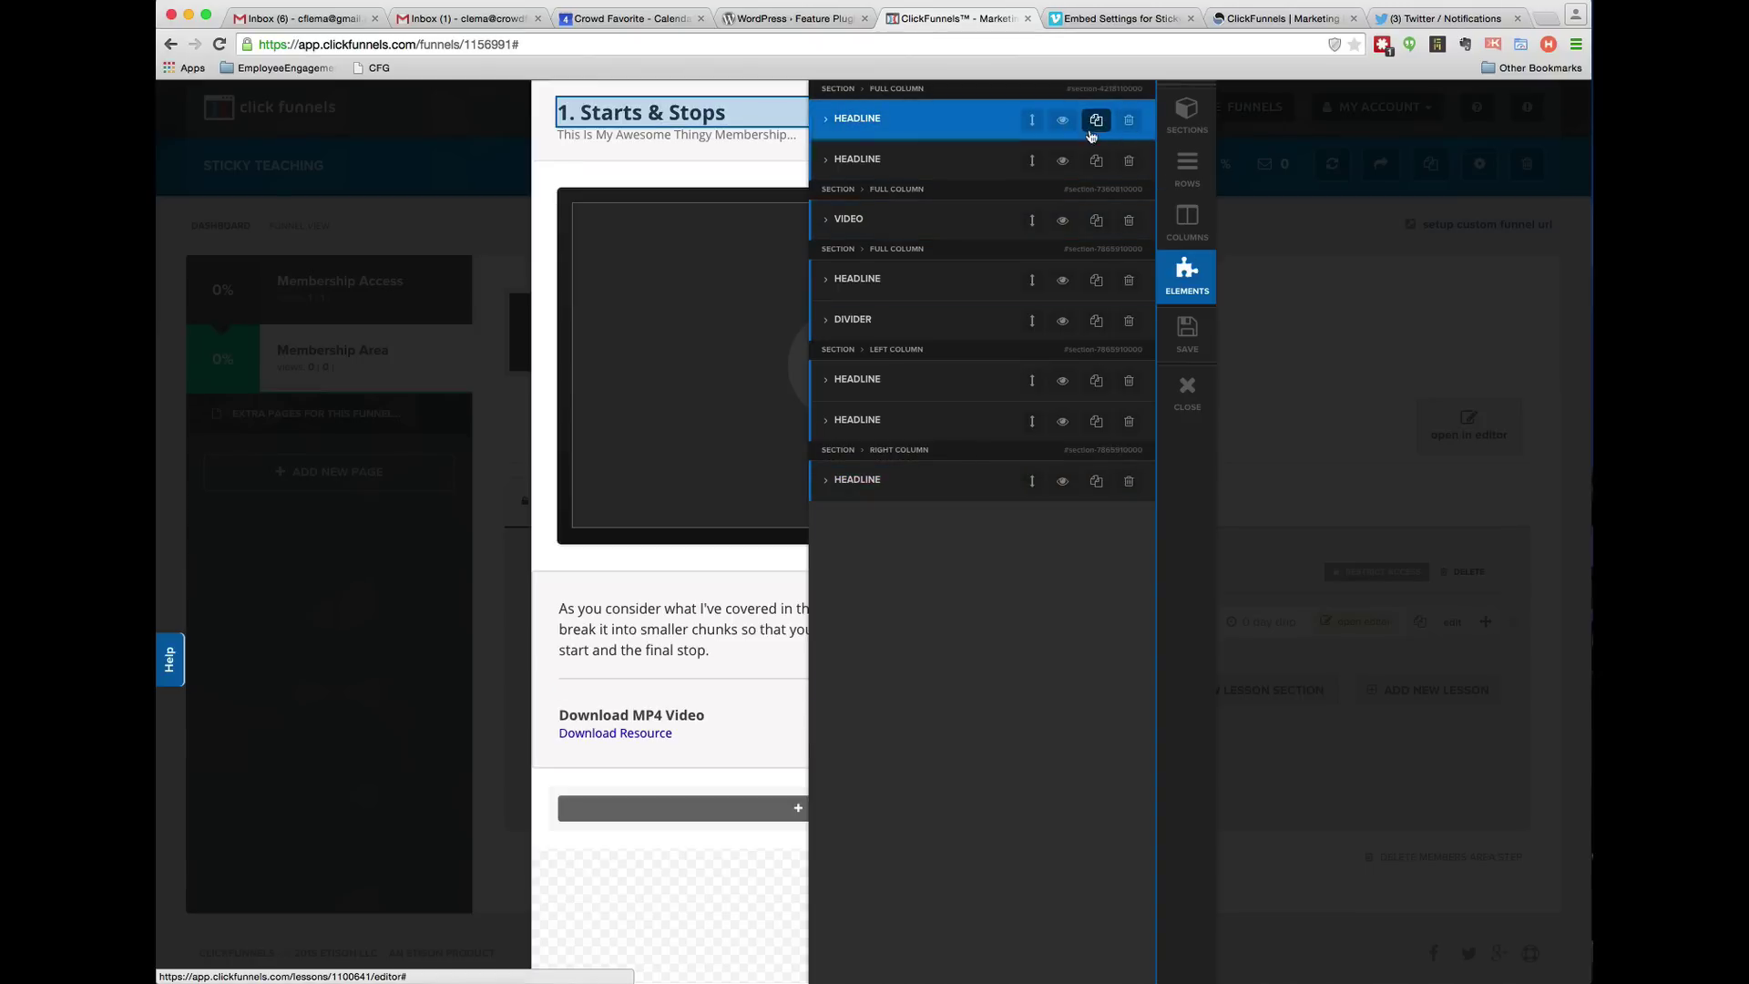
{"action": "left_click", "coordinate": [805, 758]}
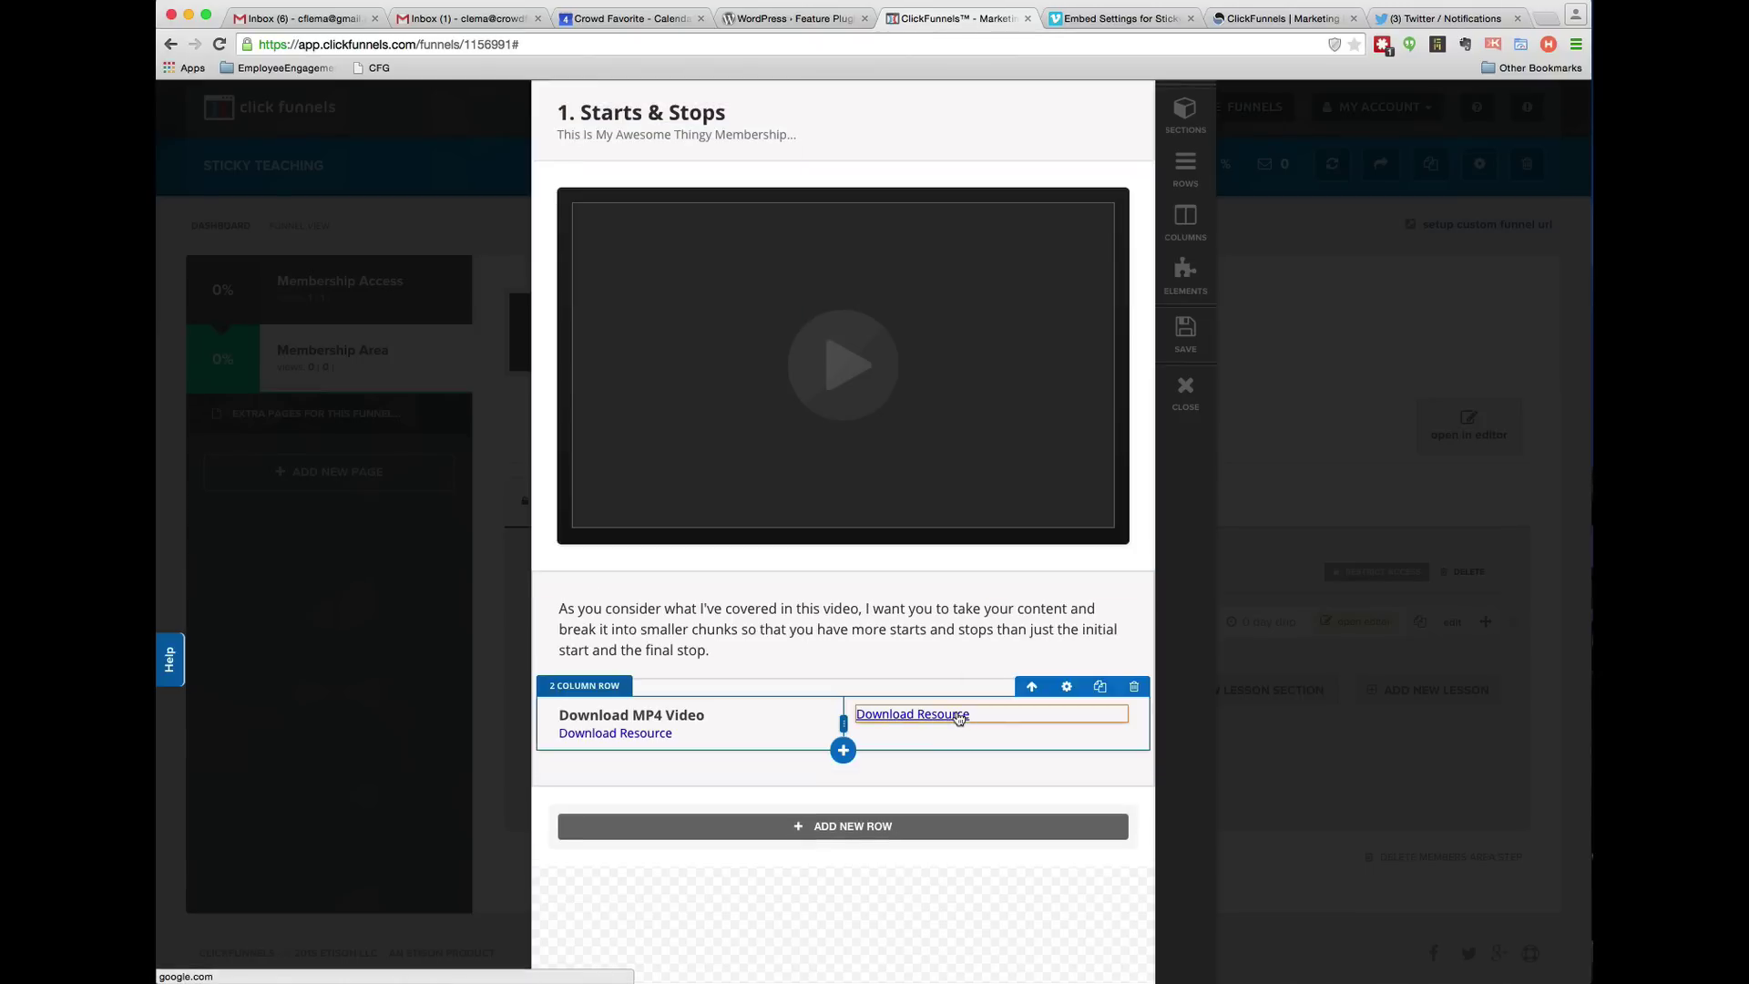
{"action": "left_click", "coordinate": [1134, 688]}
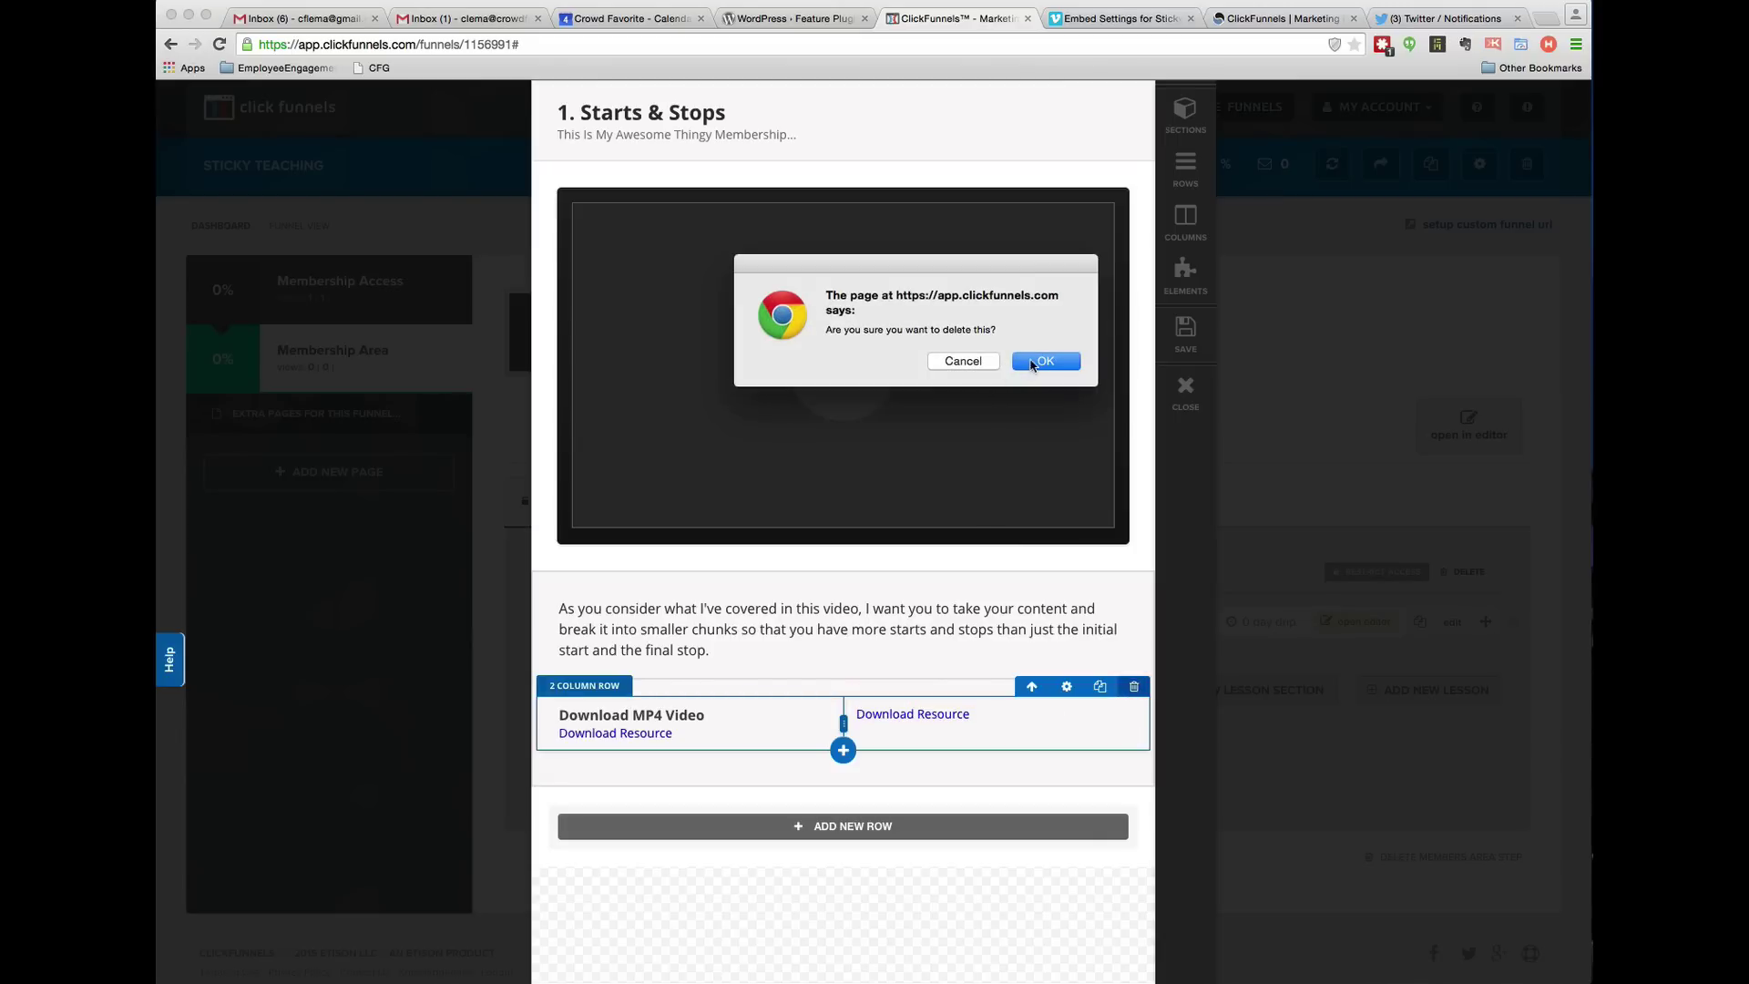
{"action": "left_click", "coordinate": [1035, 366]}
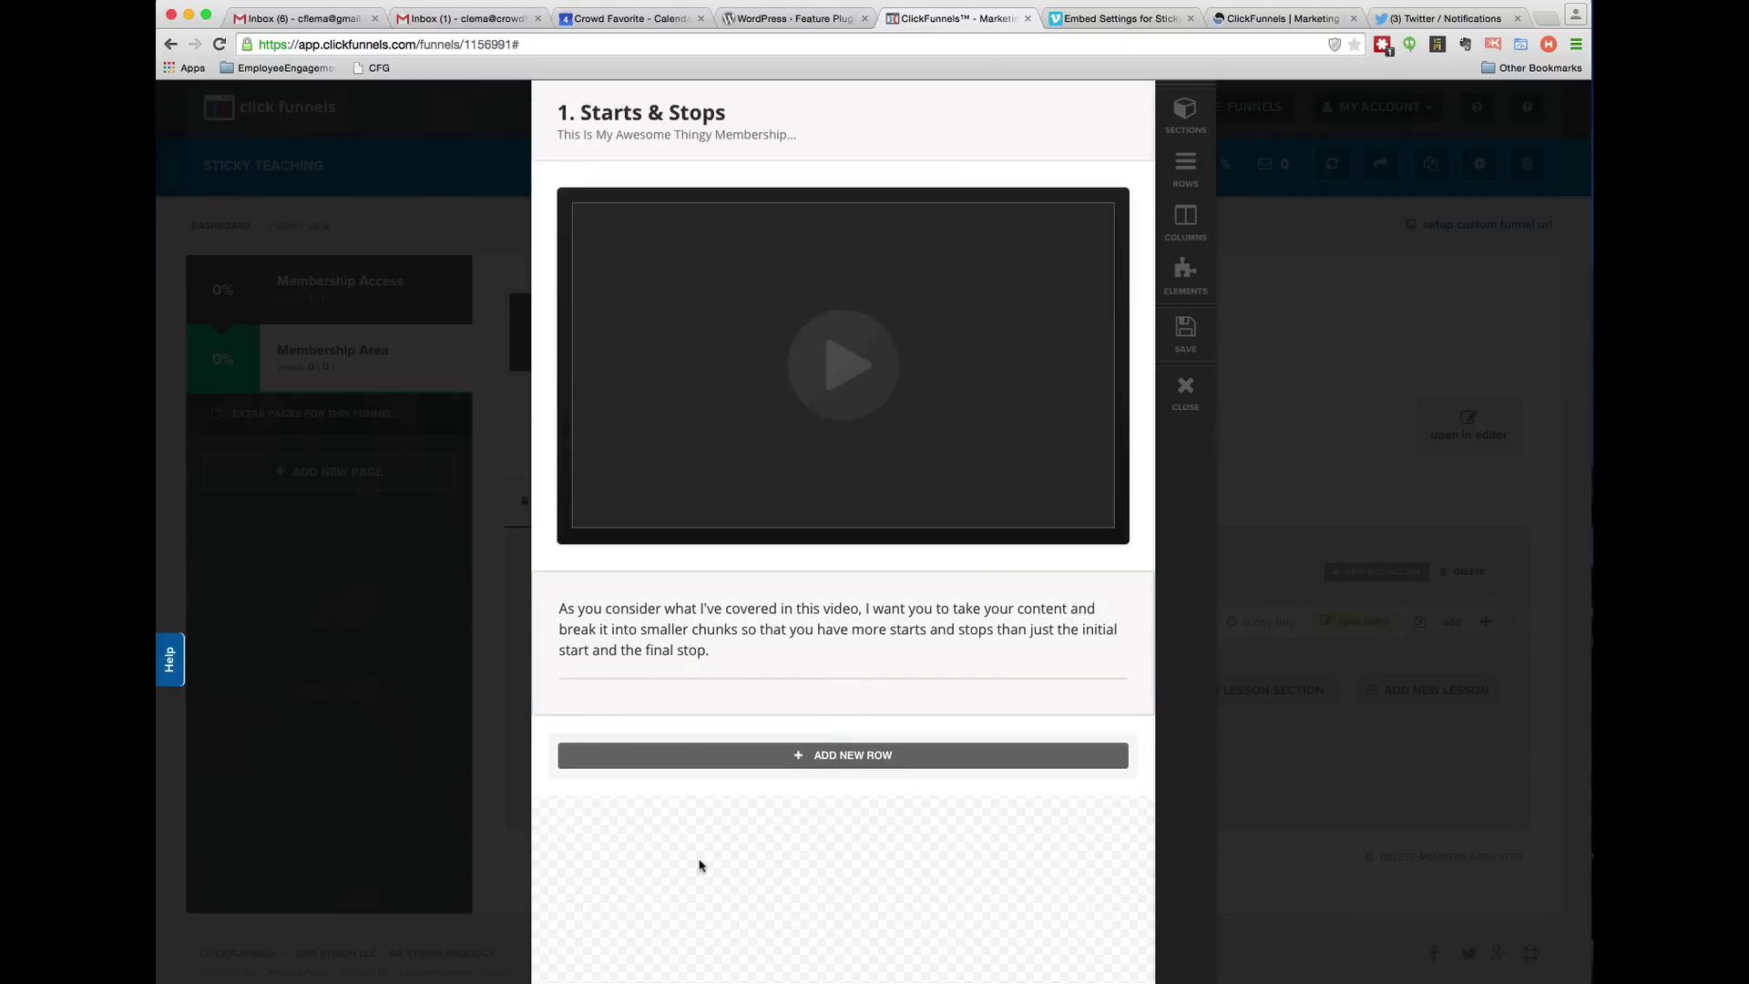
Close the lesson editor, choosing Stay on this Page in the Confirm Navigation dialog.
{"action": "left_click", "coordinate": [1185, 394]}
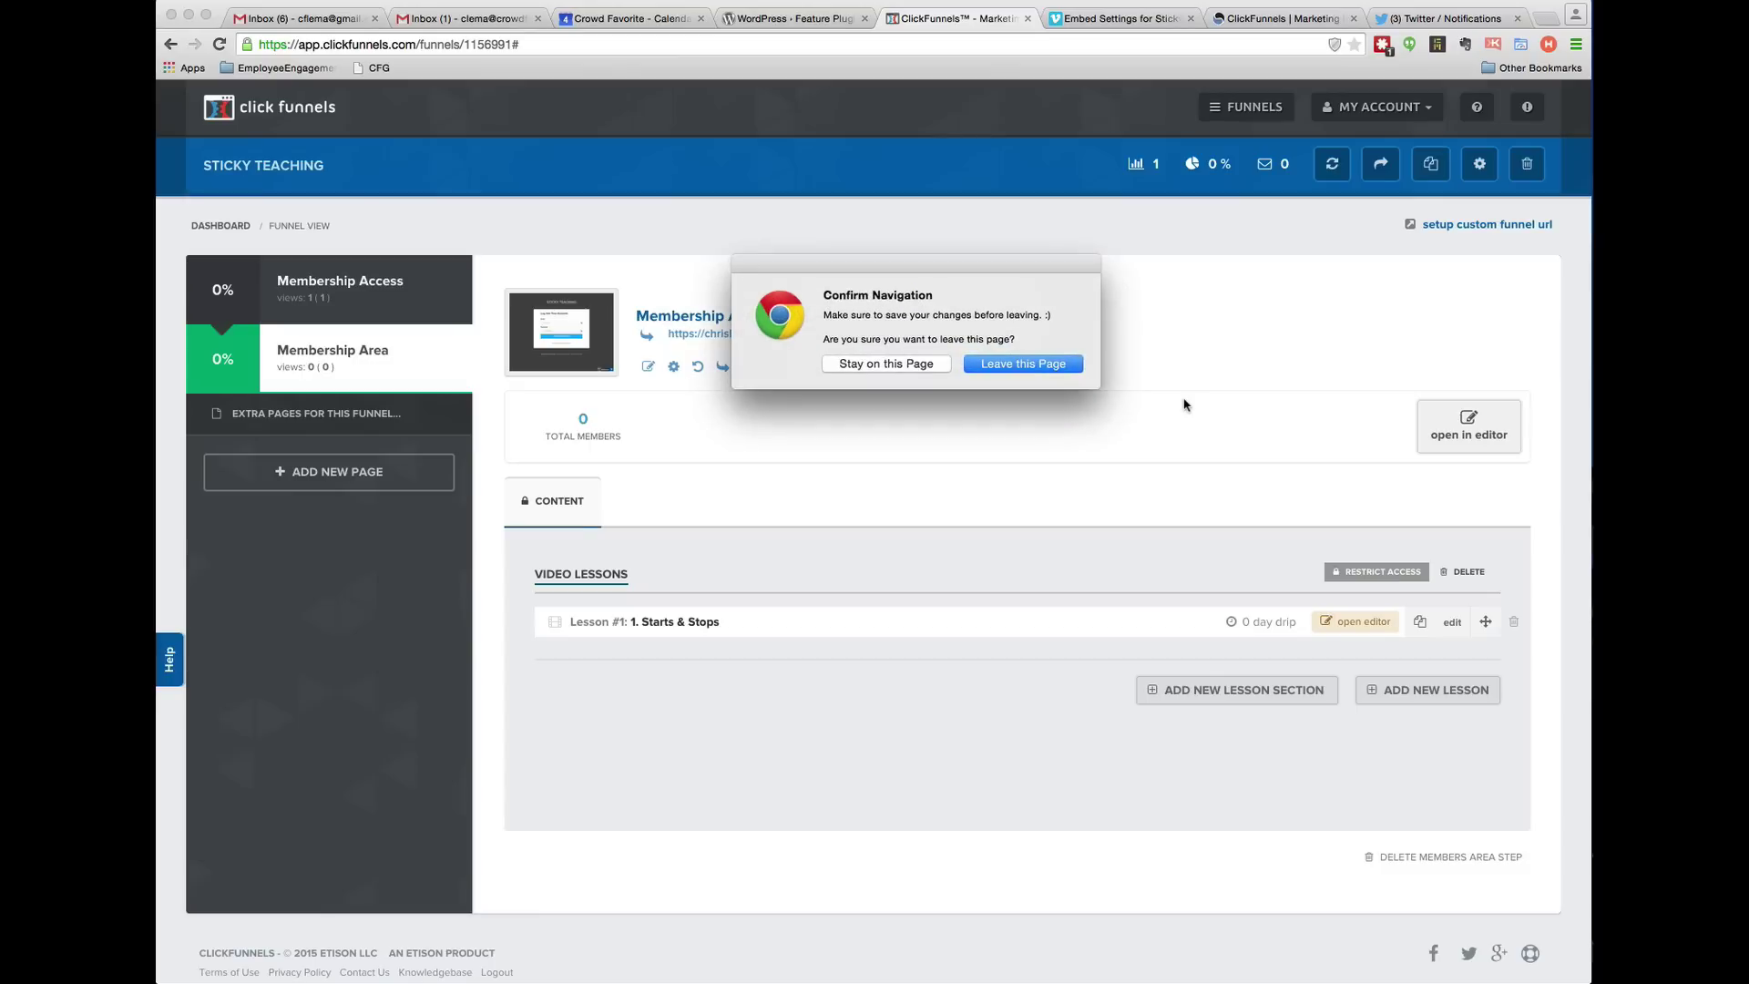
{"action": "left_click", "coordinate": [936, 364]}
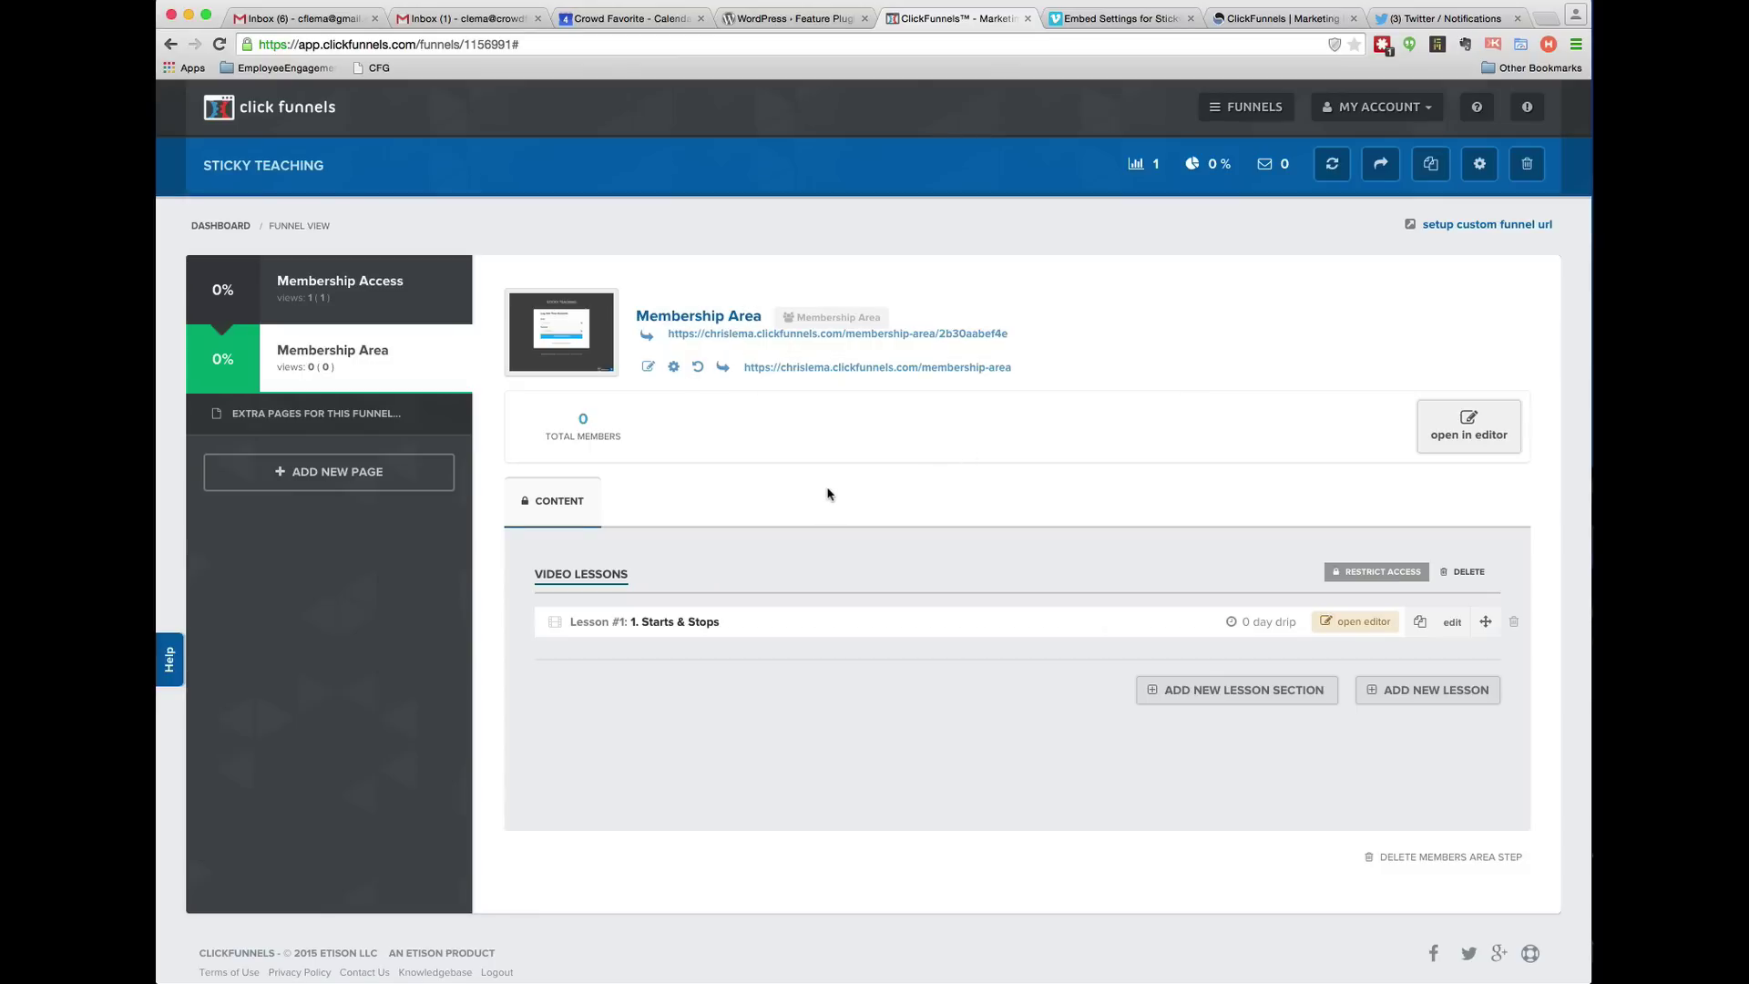